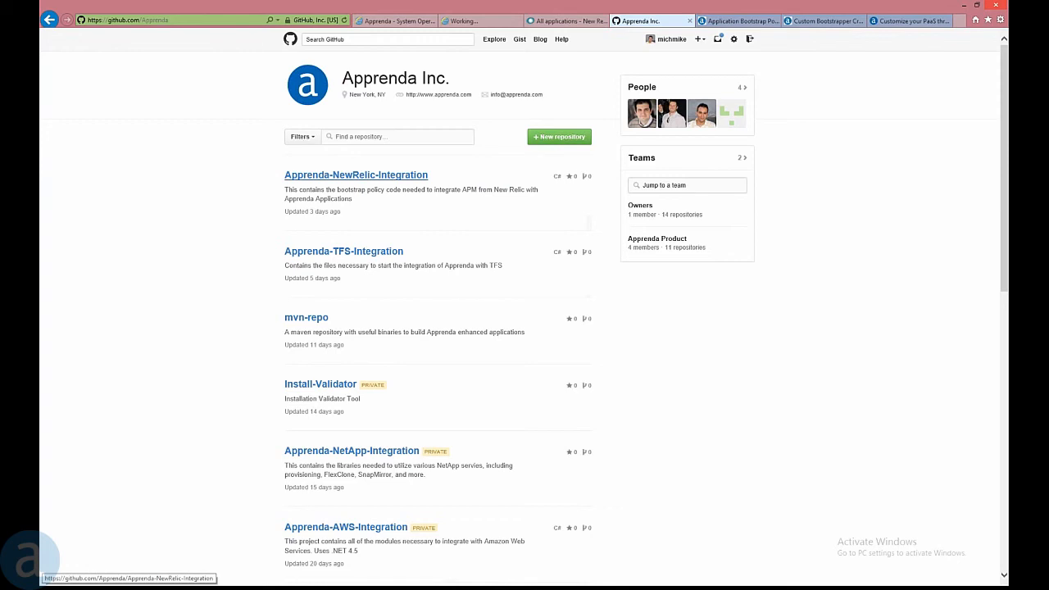
Step: Open the Apprenda-NewRelic-Integration repo, skim its README, then go to the Application Bootstrap Policies docs
click(356, 175)
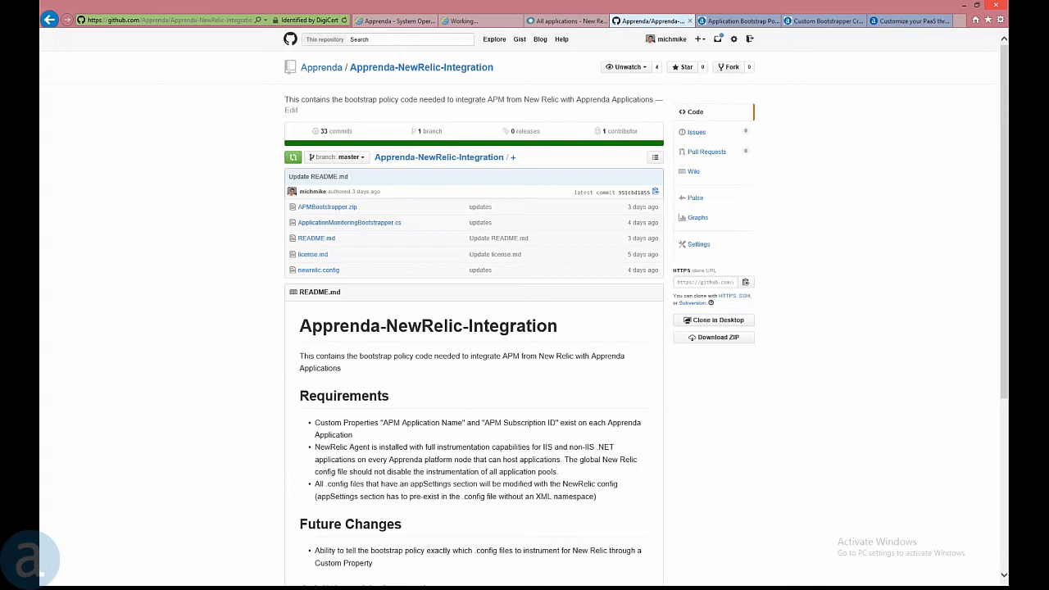
scroll(525, 328, down, 3)
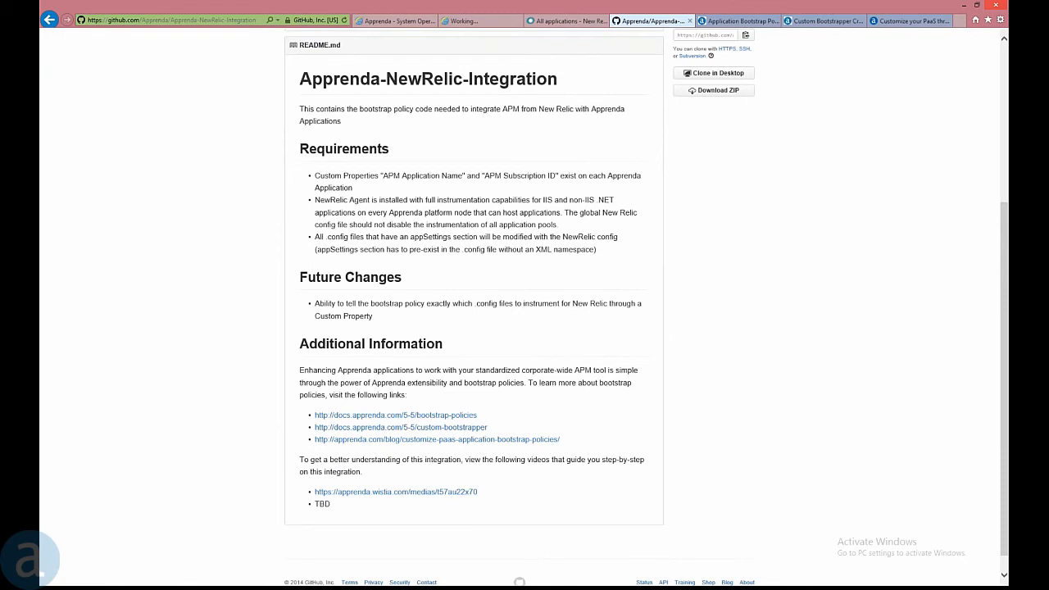
click(721, 21)
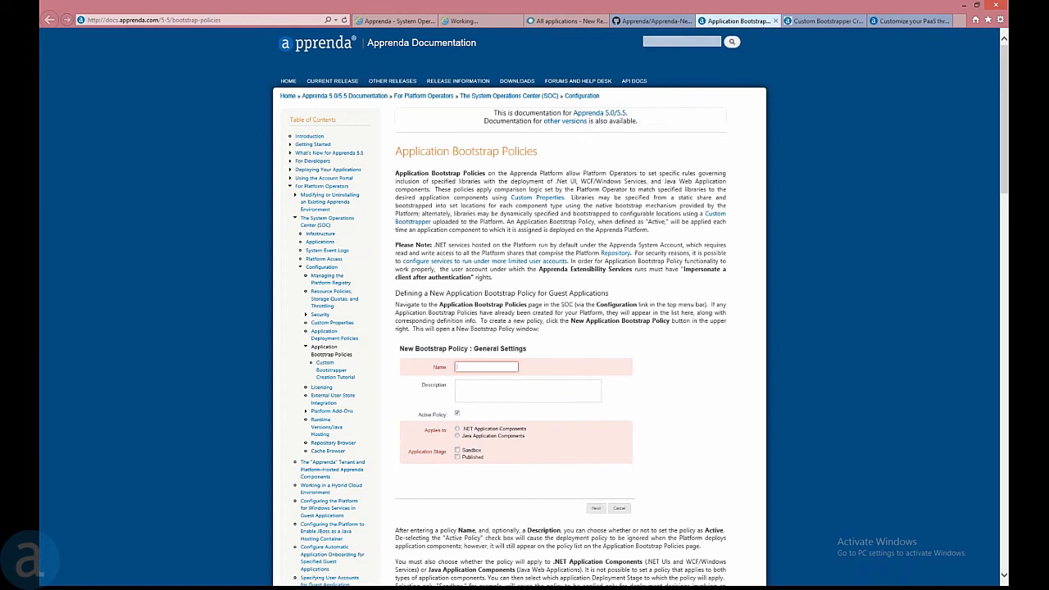
Step: Look through the Custom Bootstrapper tutorial and the Customize your PaaS blog post, then return to the README
click(823, 21)
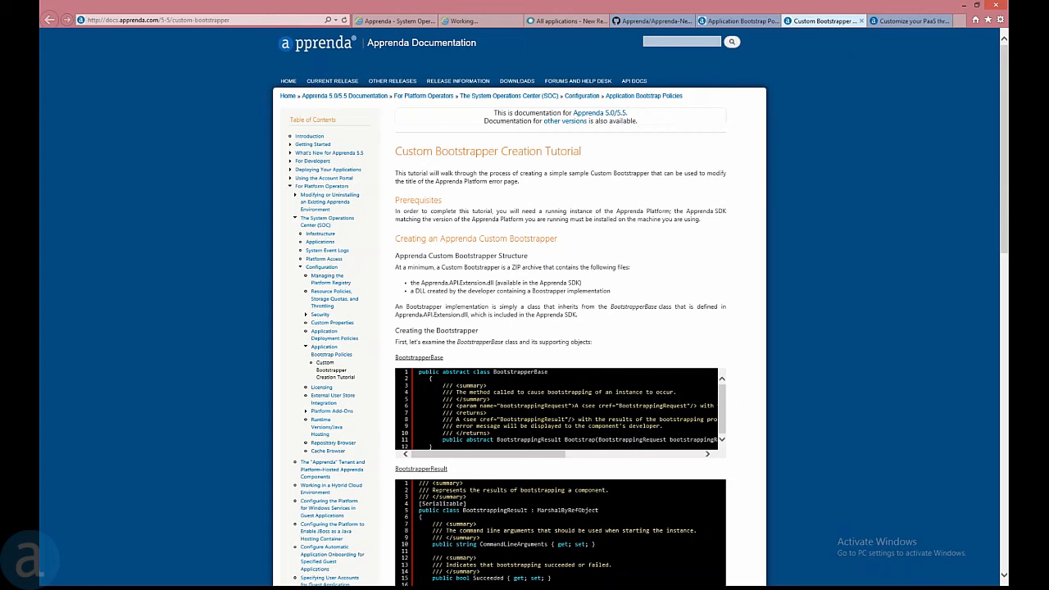
click(908, 20)
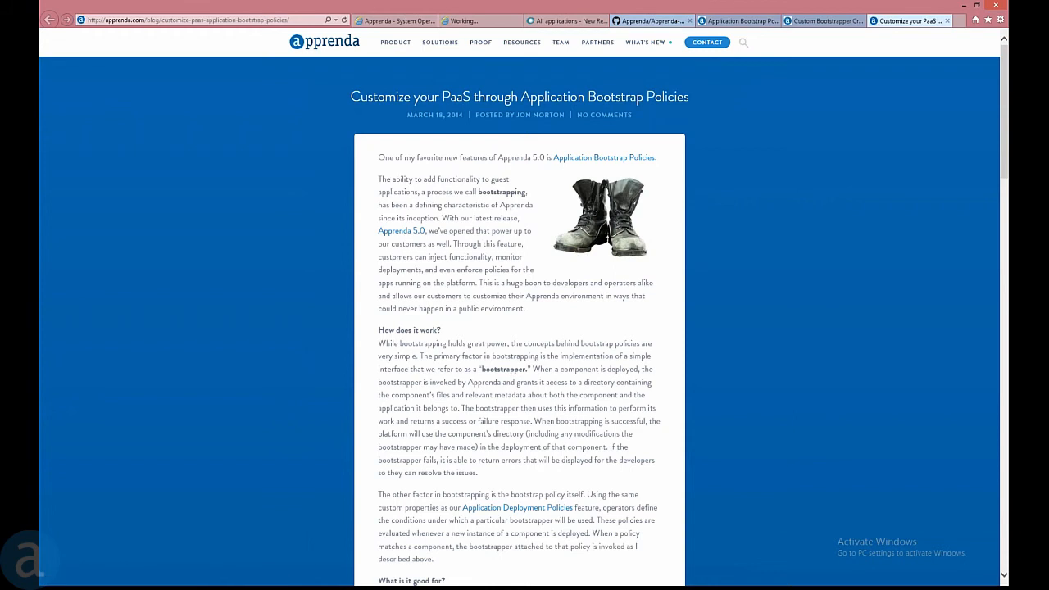
click(650, 21)
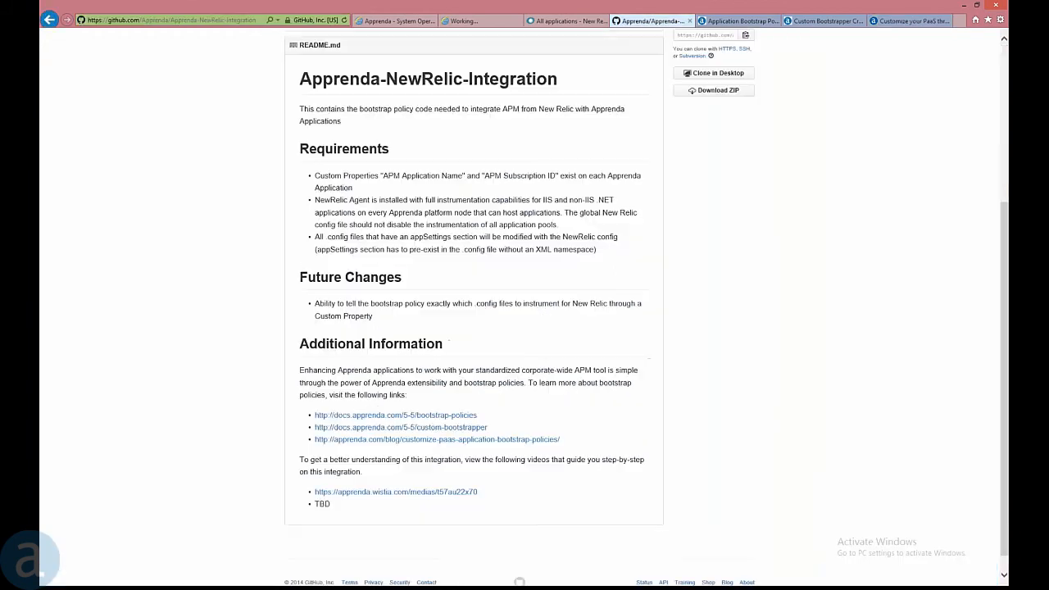
Step: Scroll back to the repository file list and open ApplicationMonitoringBootstrapper.cs
scroll(524, 328, up, 3)
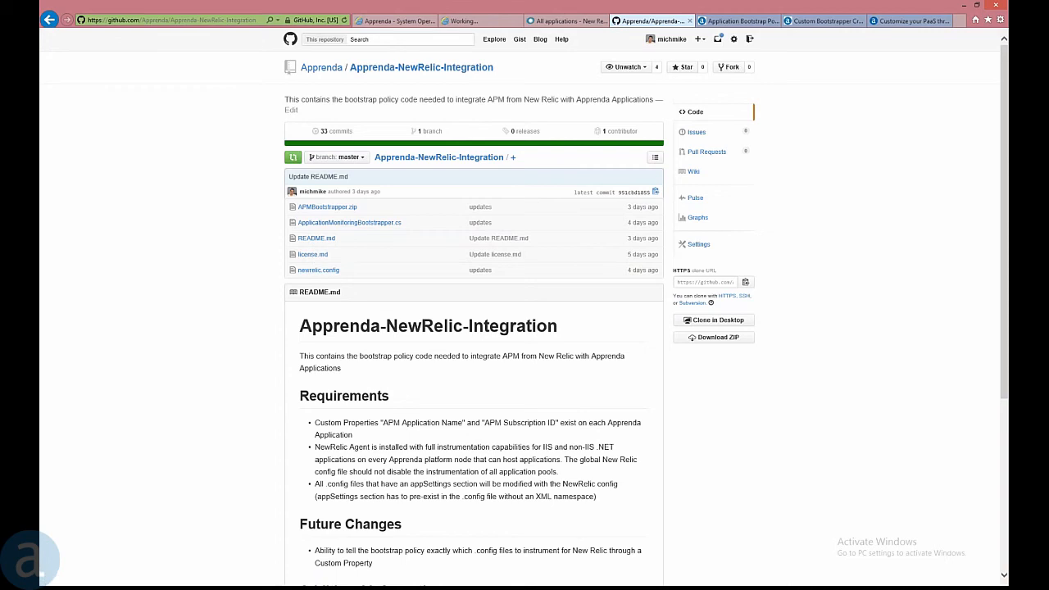
click(351, 222)
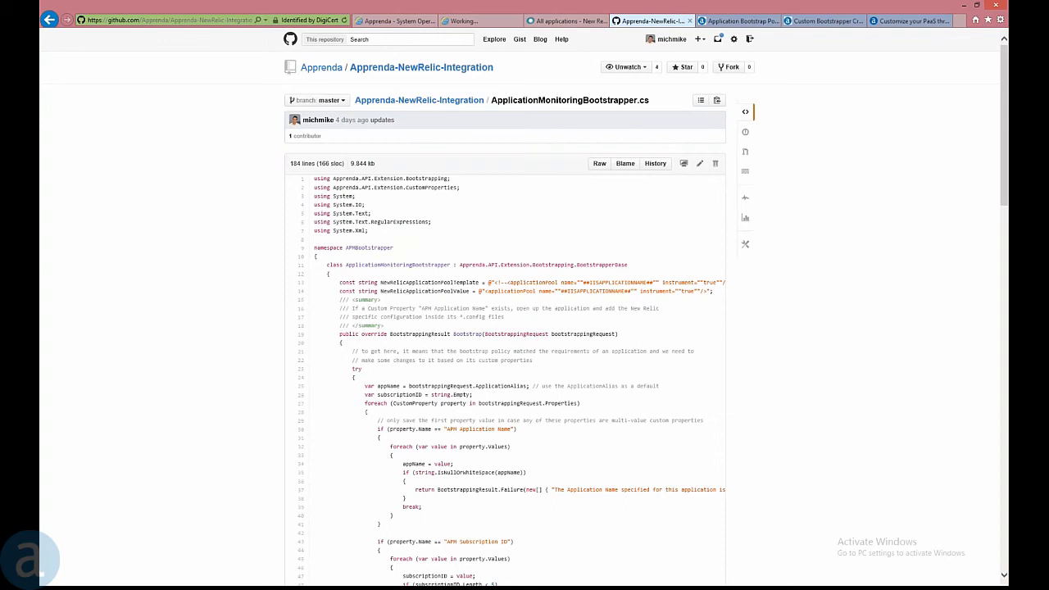
drag(627, 264, 459, 265)
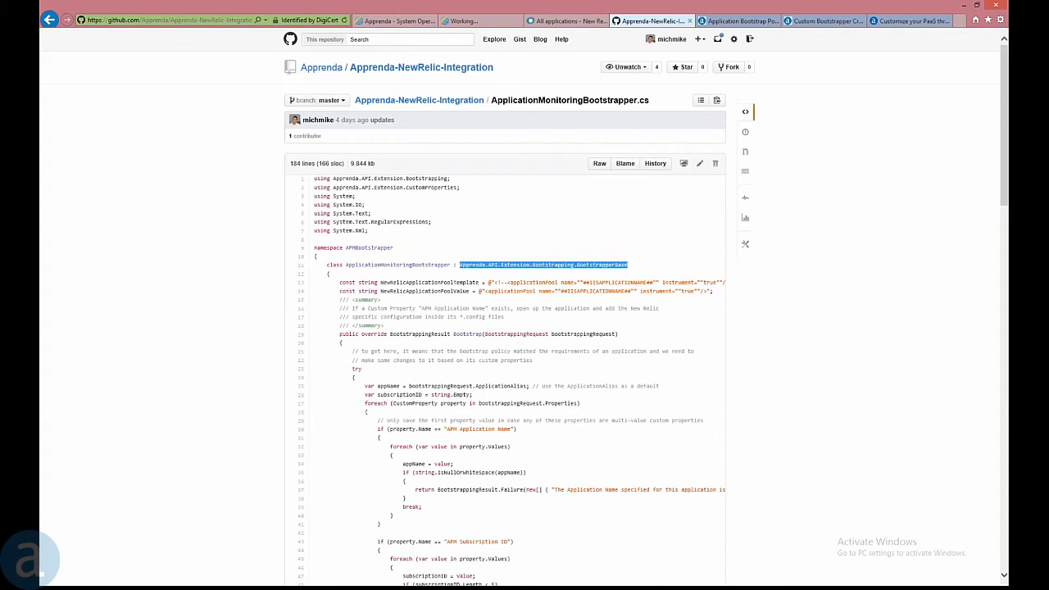
scroll(504, 328, down, 1)
double_click(513, 273)
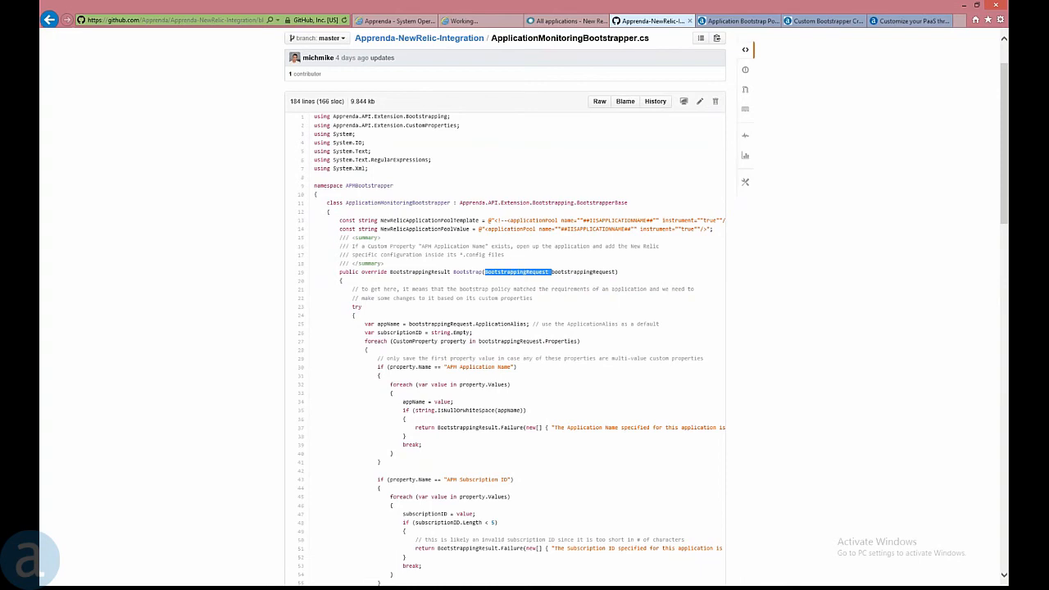
scroll(504, 328, down, 1)
scroll(504, 328, down, 1)
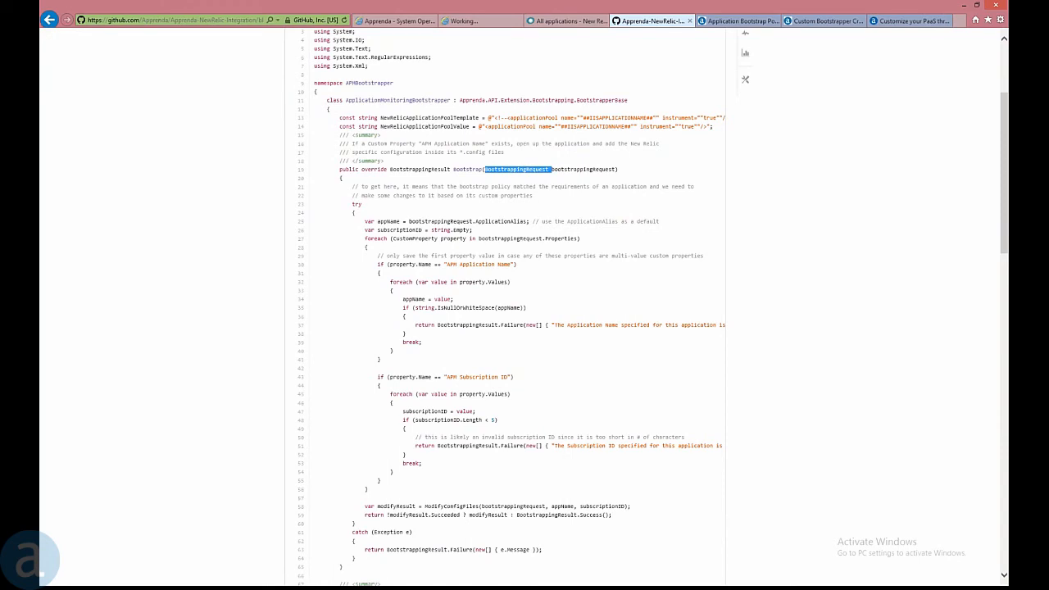
drag(365, 239, 382, 480)
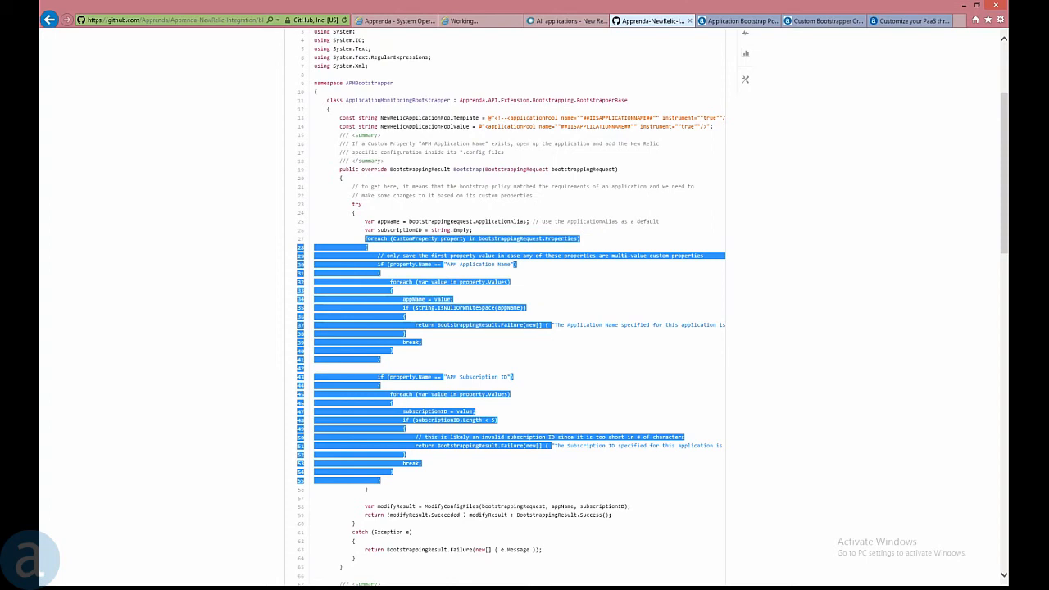
click(314, 245)
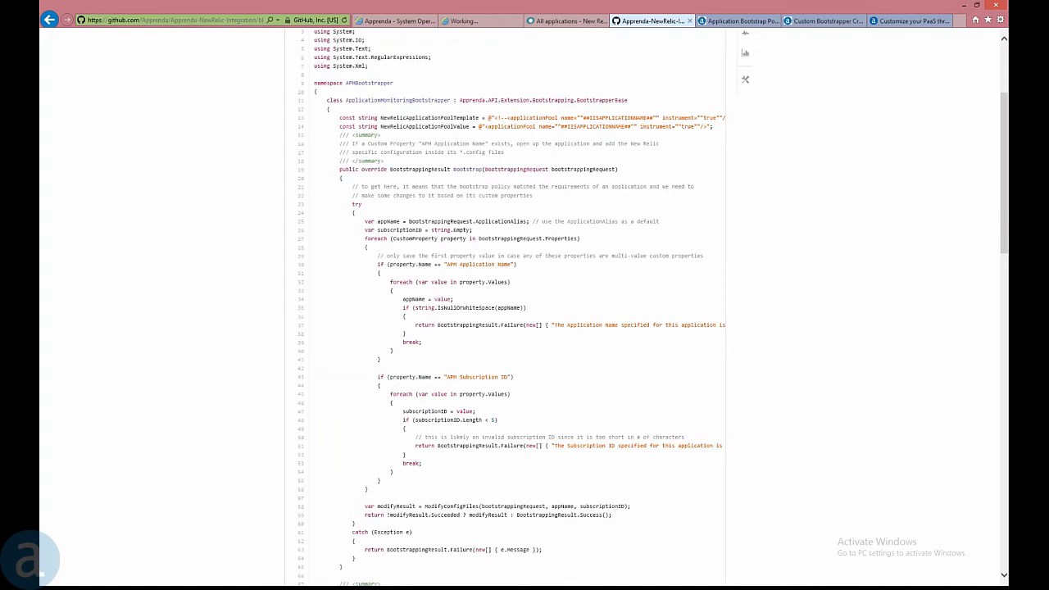
scroll(505, 307, up, 1)
scroll(505, 308, down, 2)
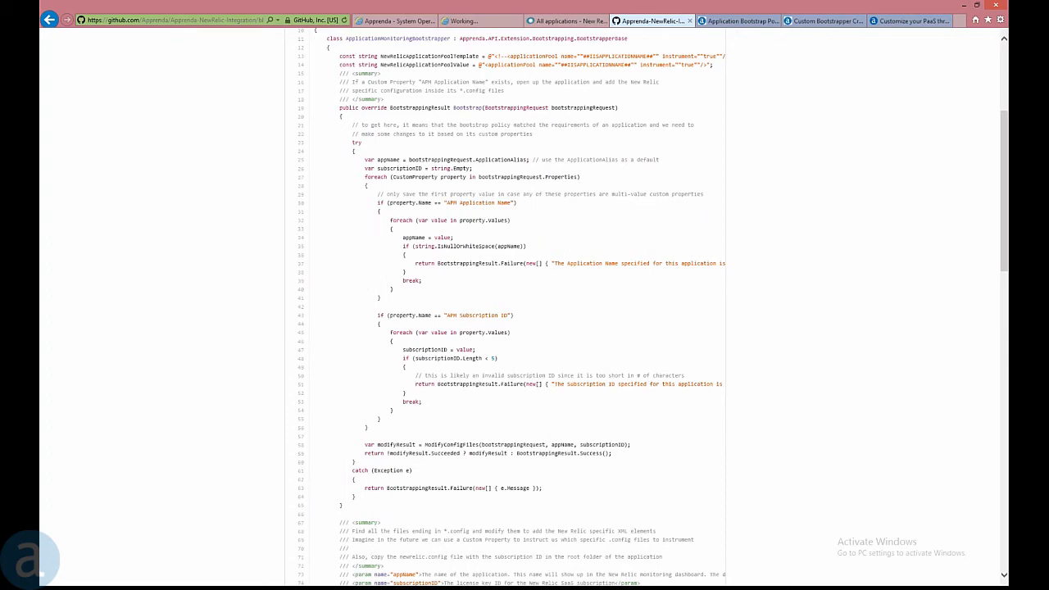
scroll(525, 502, down, 6)
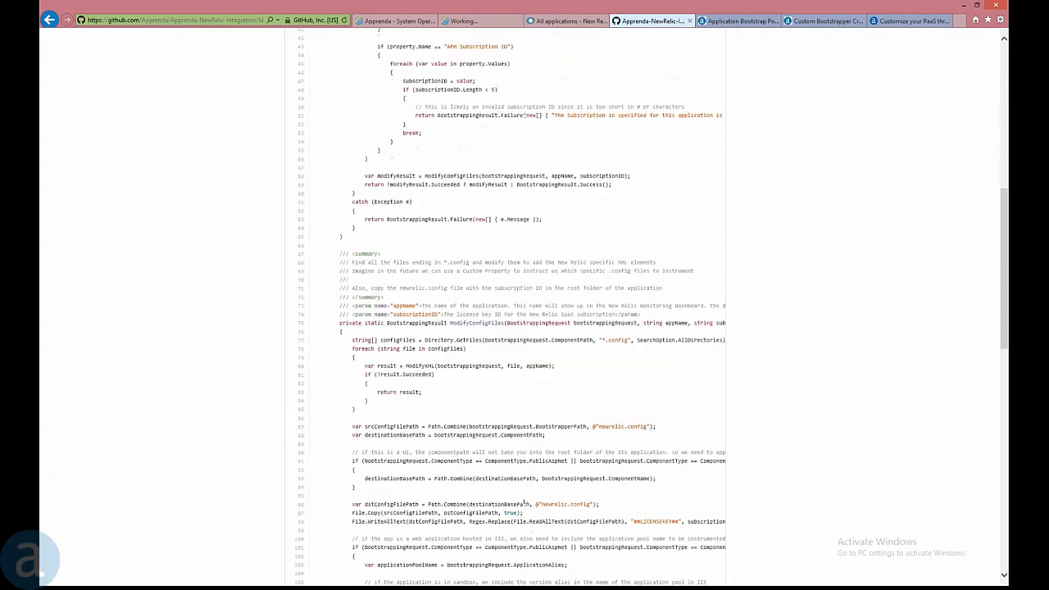
scroll(505, 307, down, 1)
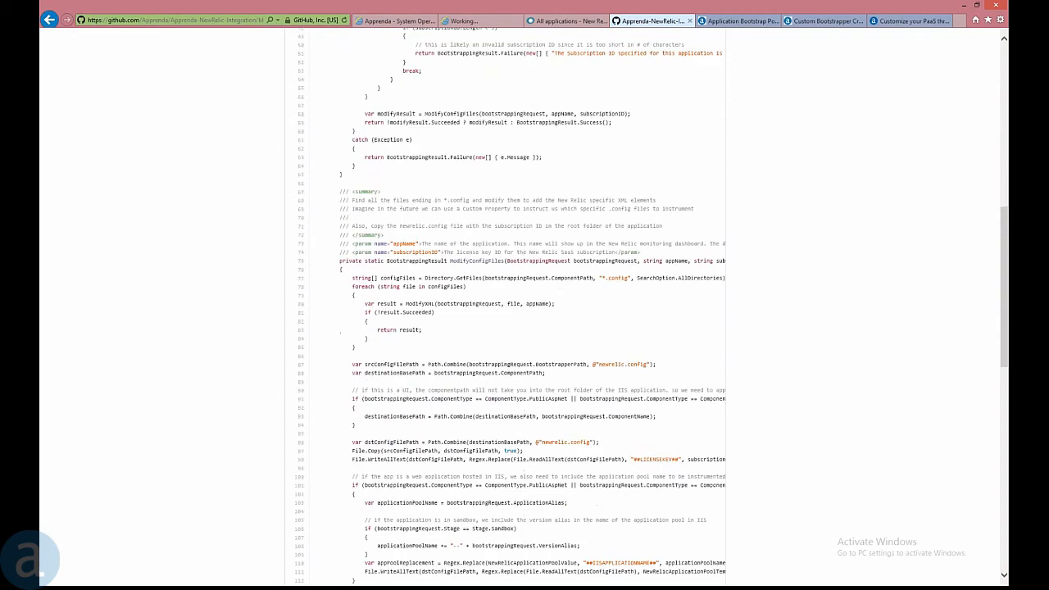
drag(724, 278, 637, 278)
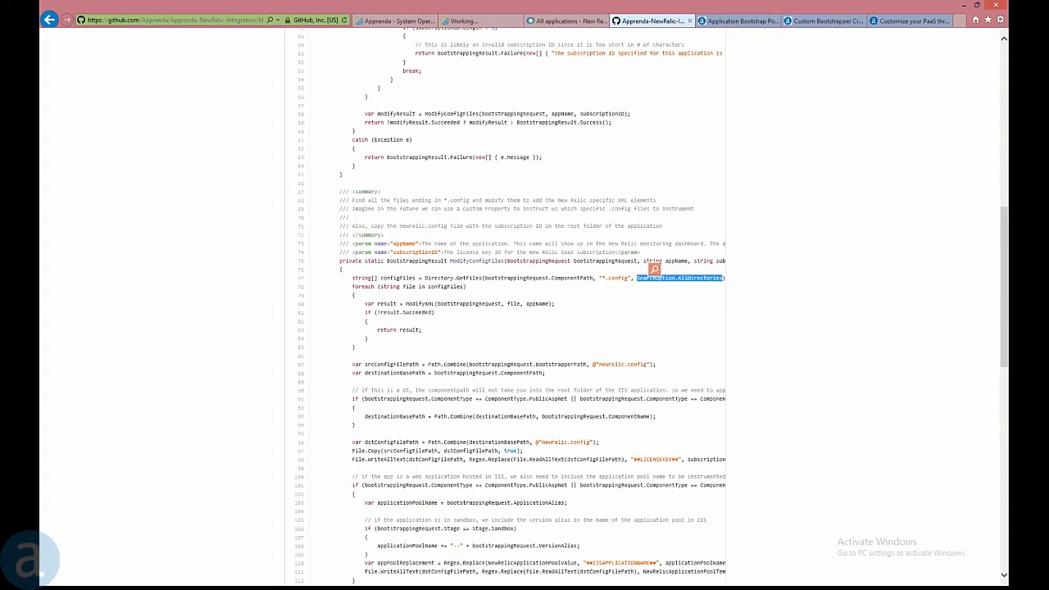
click(650, 276)
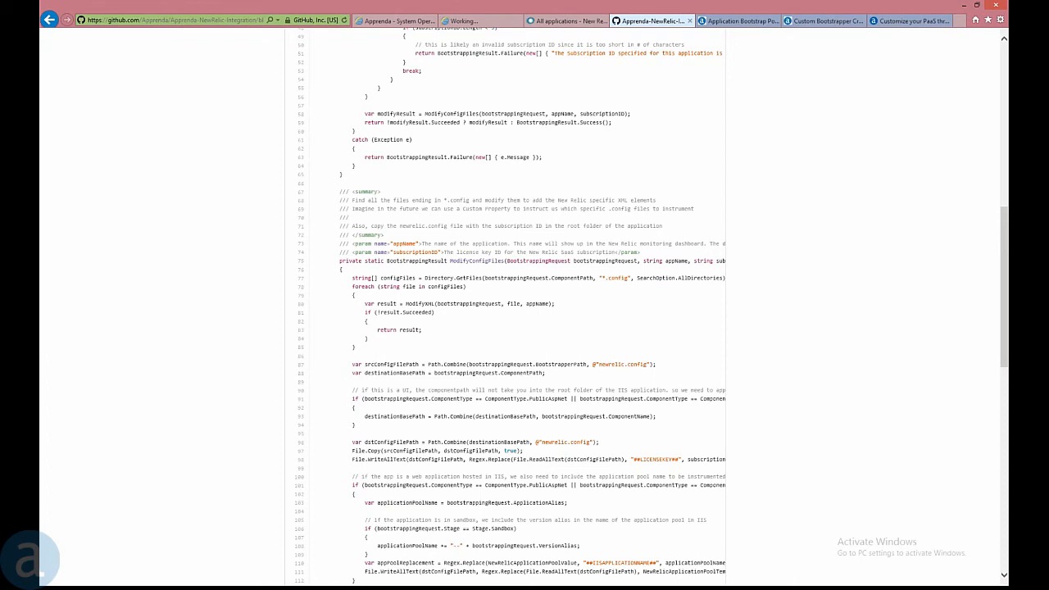
drag(350, 286, 356, 347)
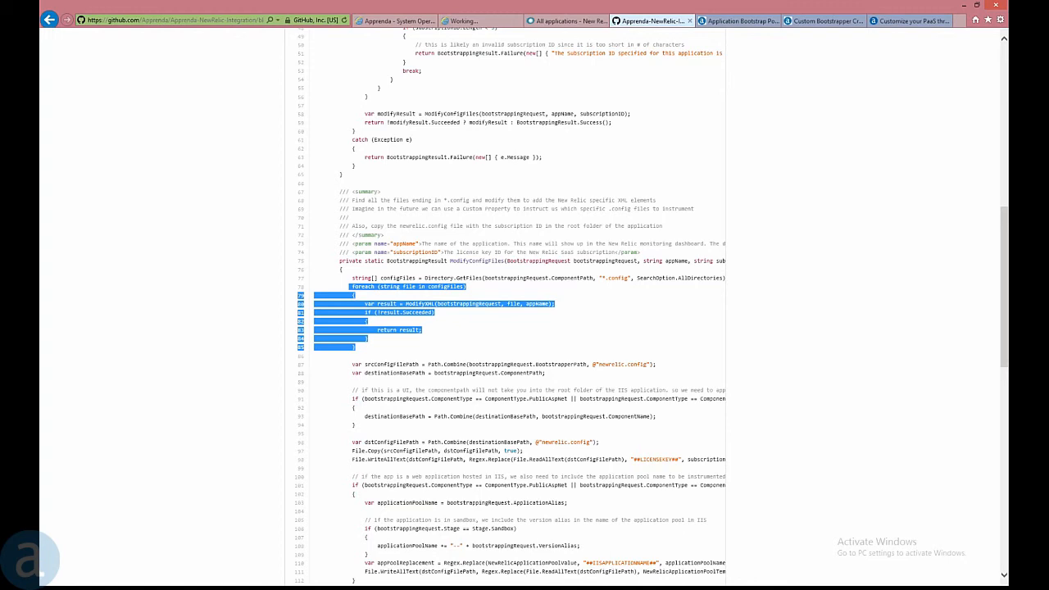
scroll(525, 327, down, 3)
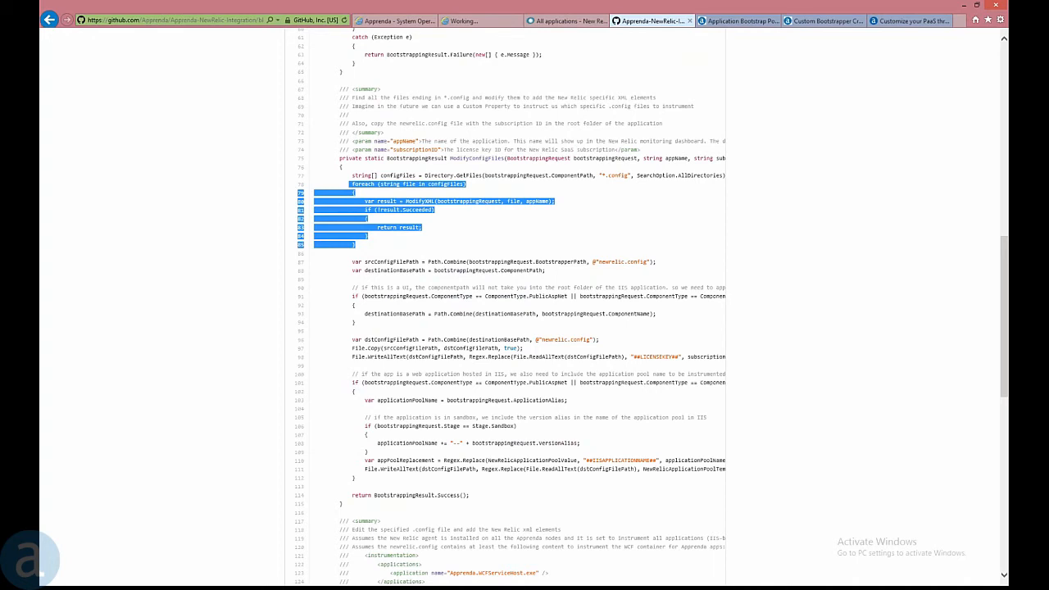
scroll(525, 328, down, 1)
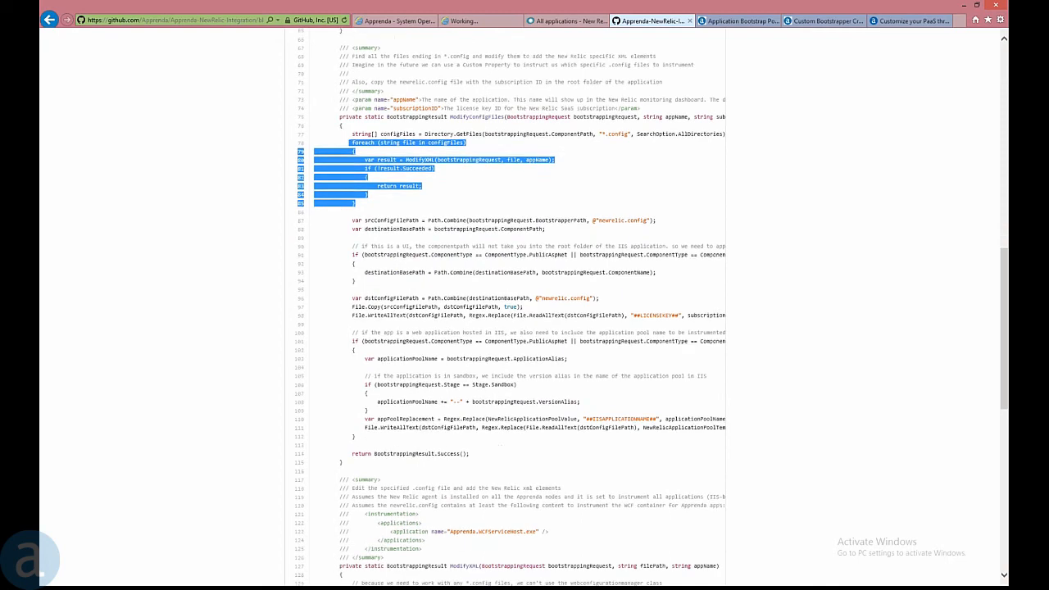
click(659, 316)
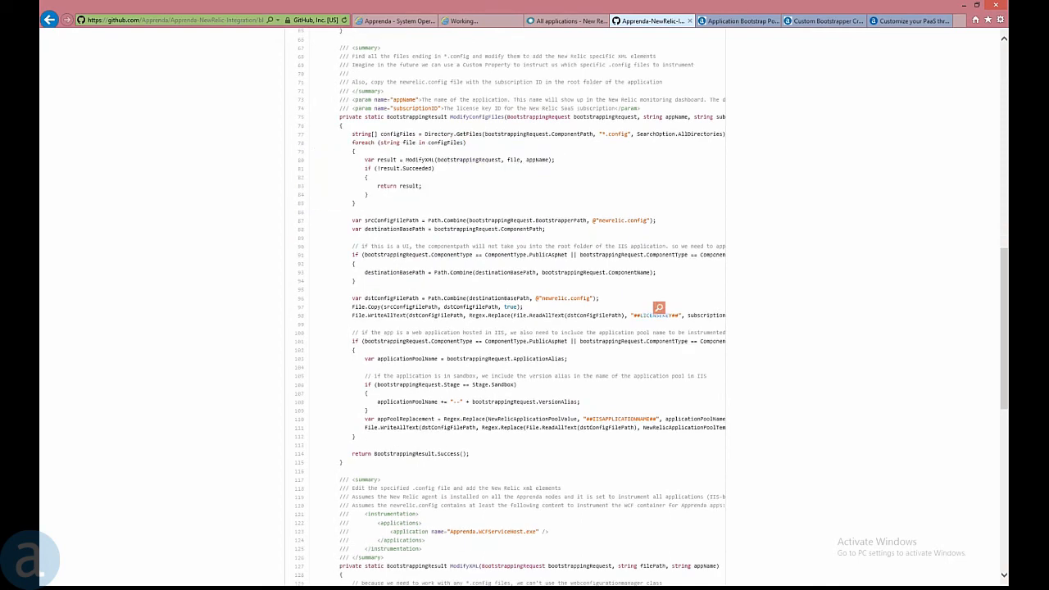
scroll(659, 308, down, 2)
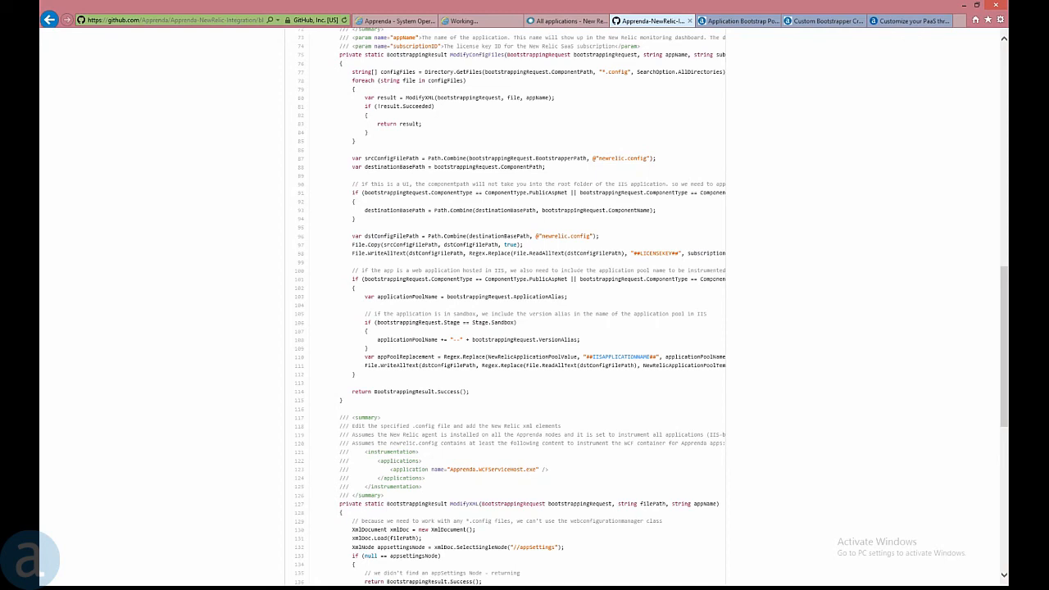
Step: Scroll further through the source and highlight bootstrappingRequest.ComponentType on line 154
scroll(525, 328, down, 5)
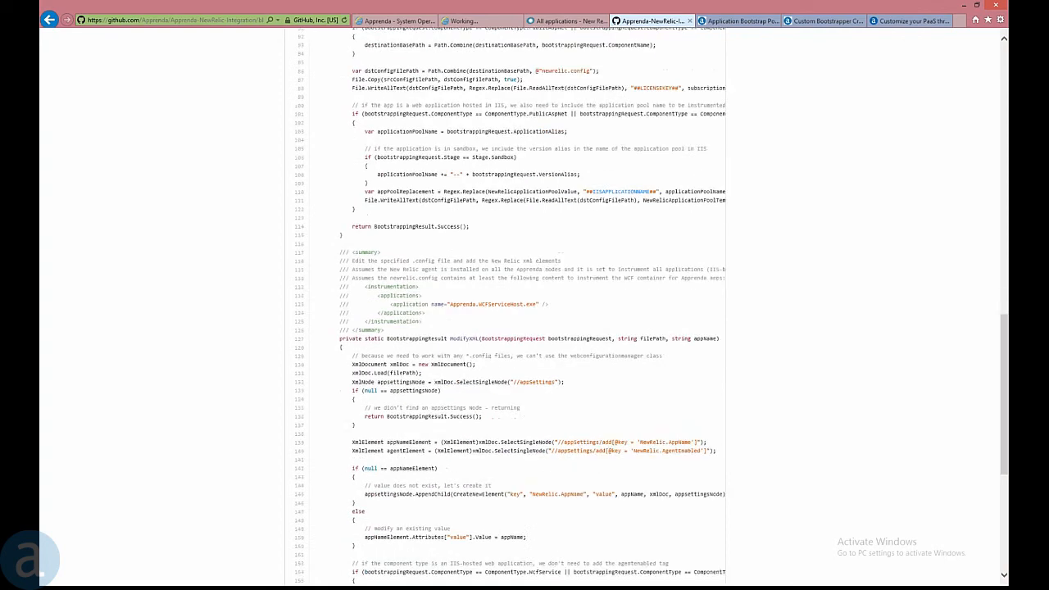
scroll(525, 328, down, 2)
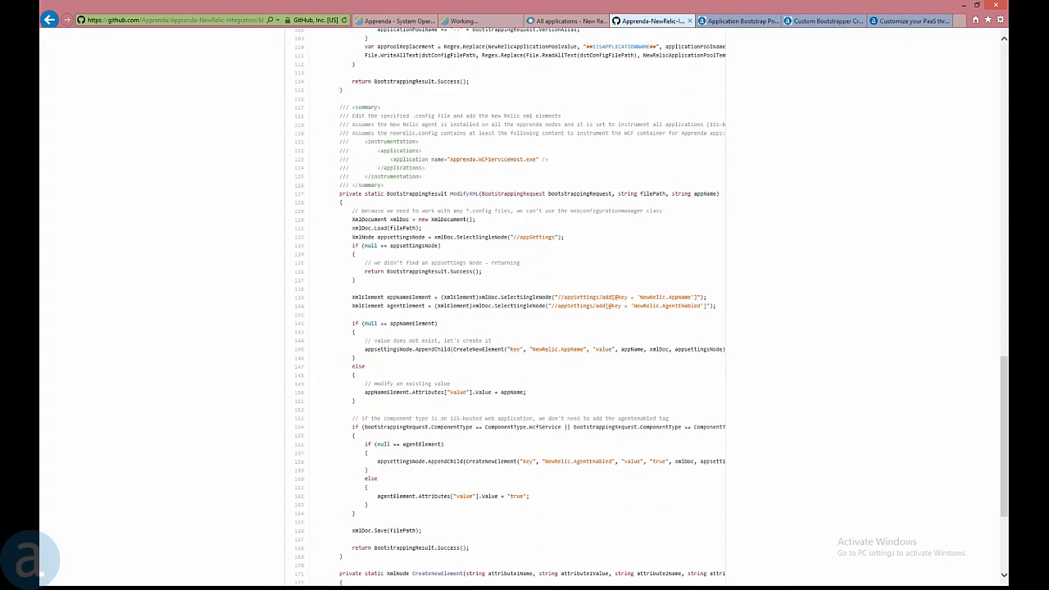
scroll(524, 328, down, 2)
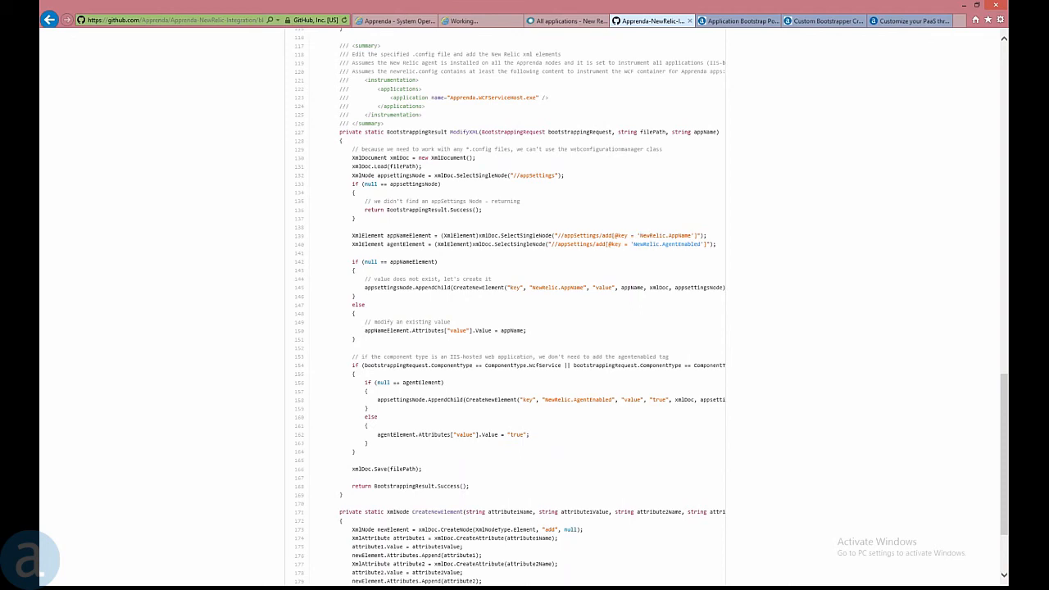
scroll(524, 312, down, 1)
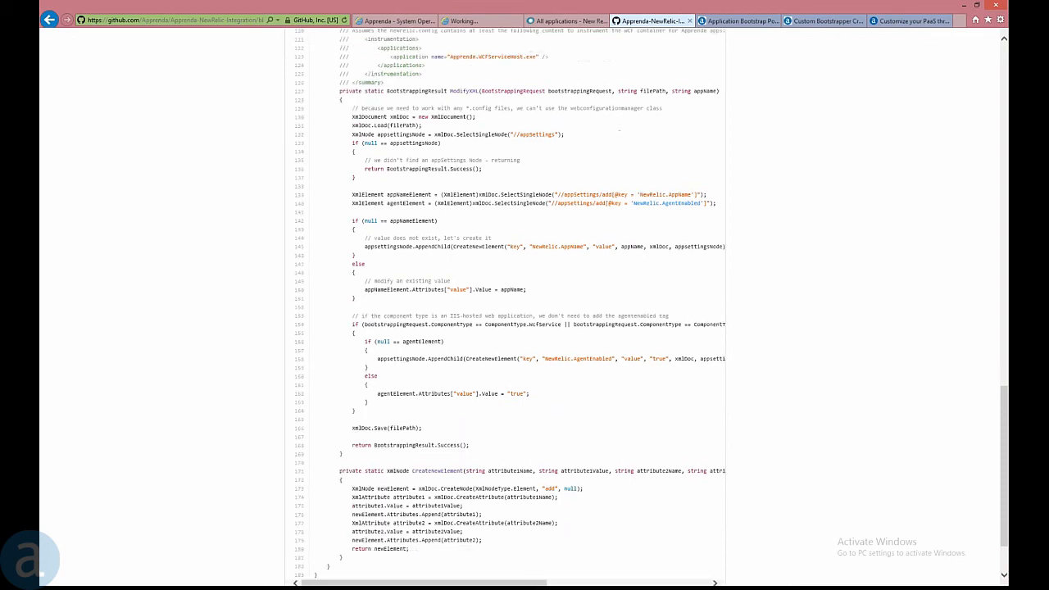
drag(364, 325, 476, 325)
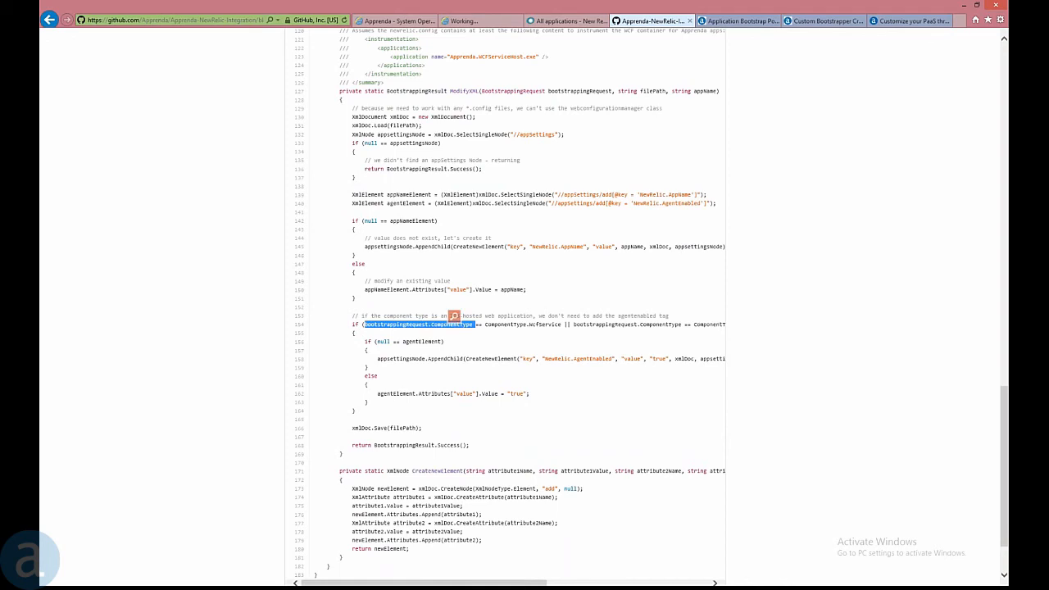
mouse_move(424, 583)
mouse_down()
mouse_move(485, 582)
mouse_move(430, 583)
mouse_up()
Step: Highlight the AgentEnabled setting and the CreateNewElement body, then go back to the repository page
double_click(583, 358)
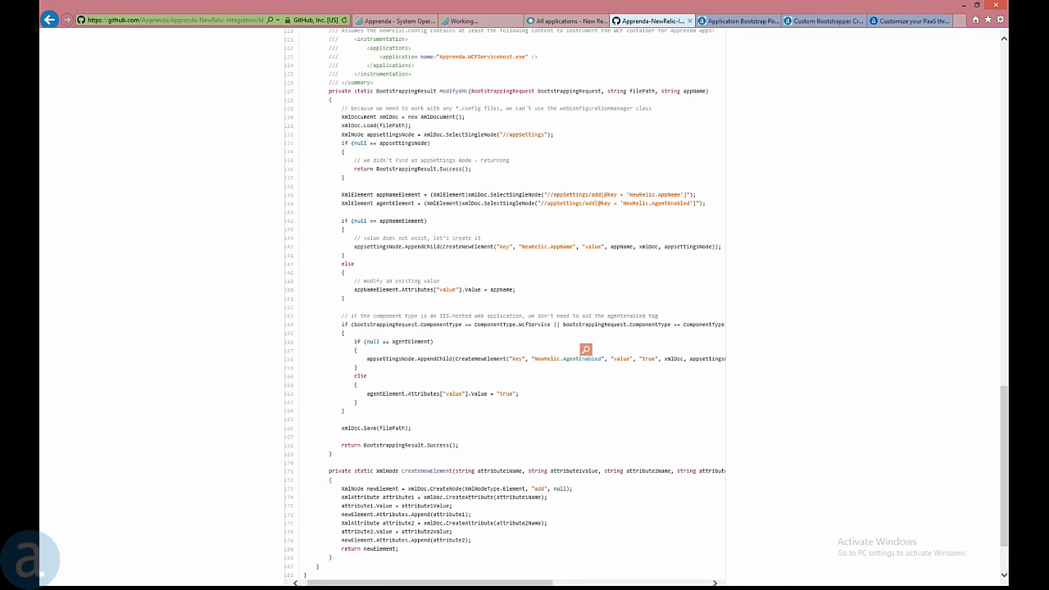
scroll(583, 358, down, 3)
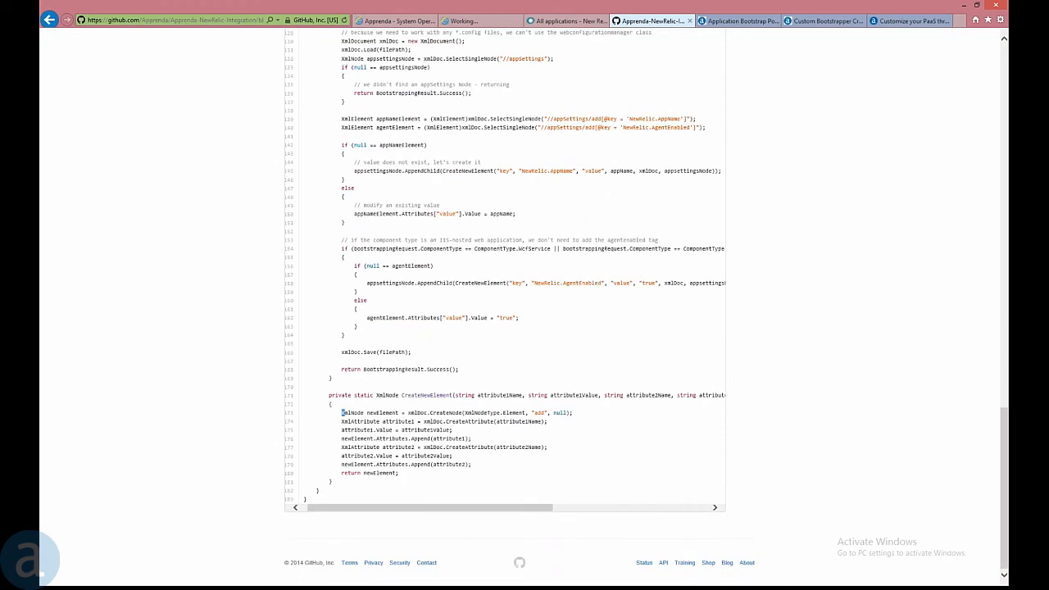
drag(341, 412, 399, 473)
click(401, 474)
key(alt+Left)
scroll(473, 307, up, 3)
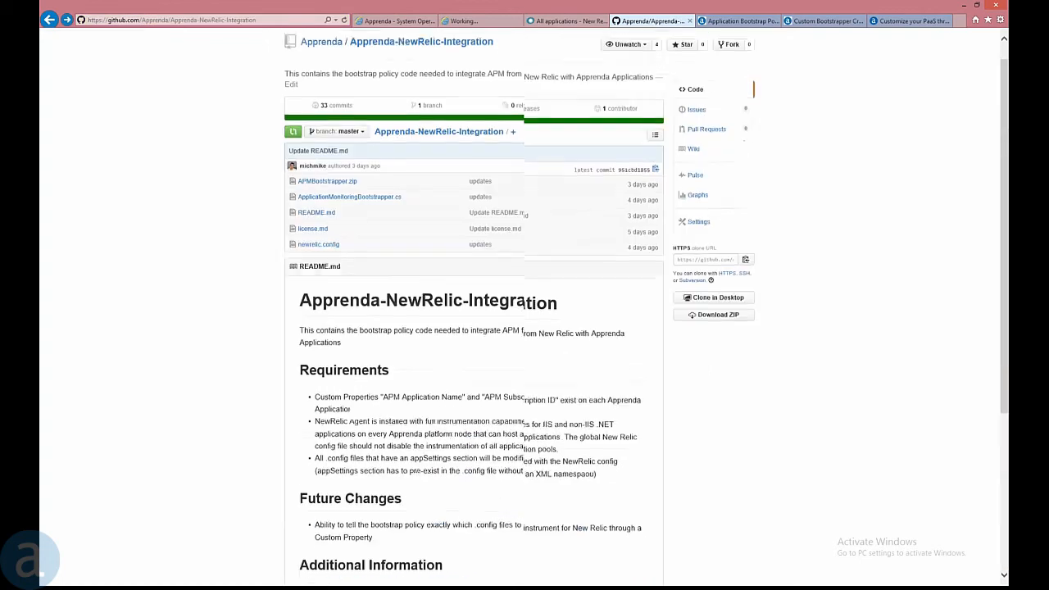
Step: Open newrelic.config from the repository's file list
click(319, 250)
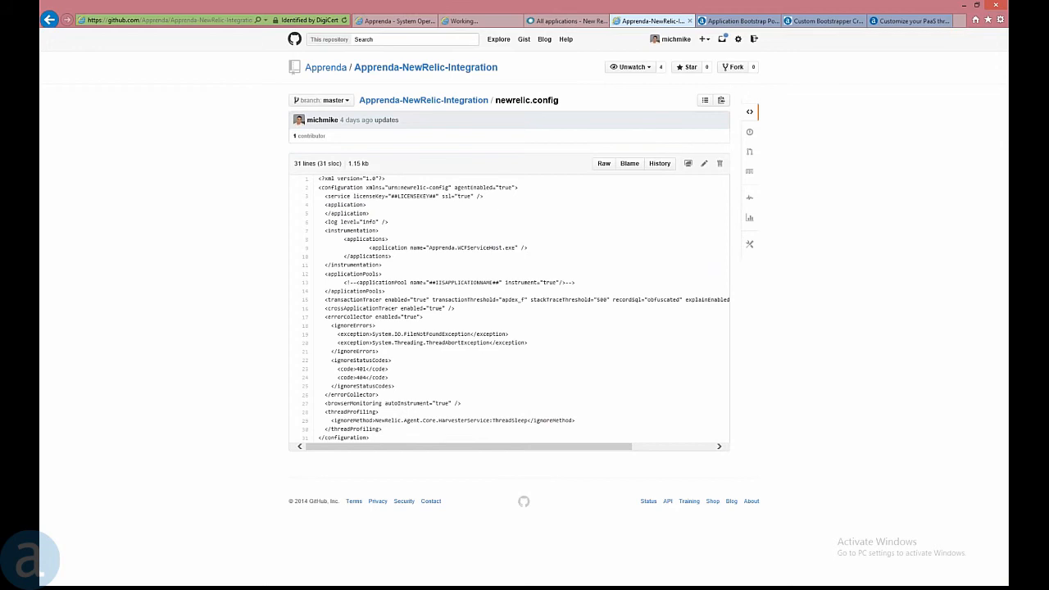
Step: Highlight the LICENSEKEY and IISAPPLICATIONNAME placeholders, then return to the repository main page
double_click(413, 196)
double_click(463, 282)
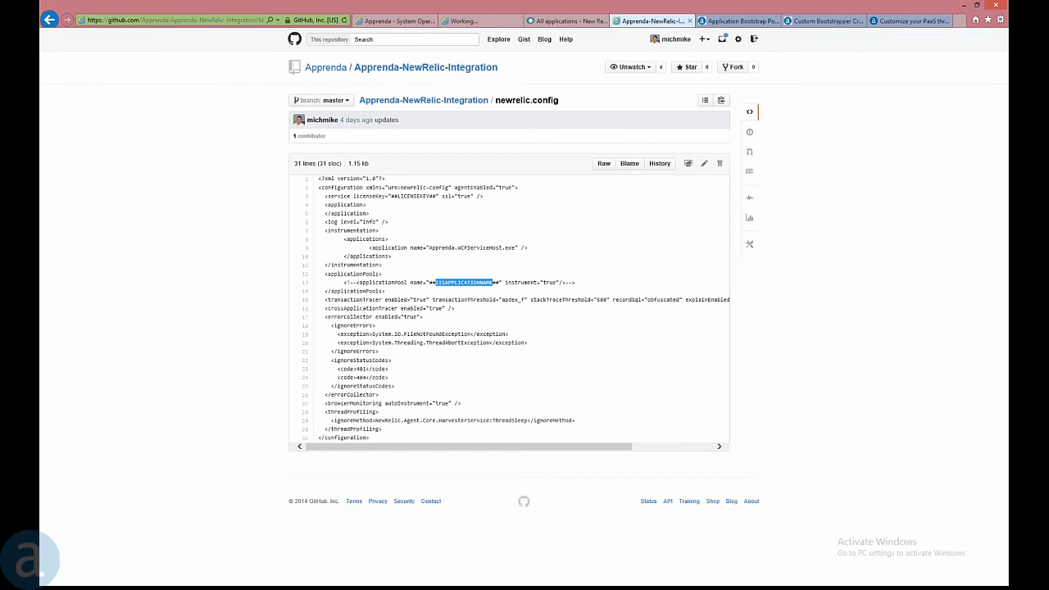
click(423, 100)
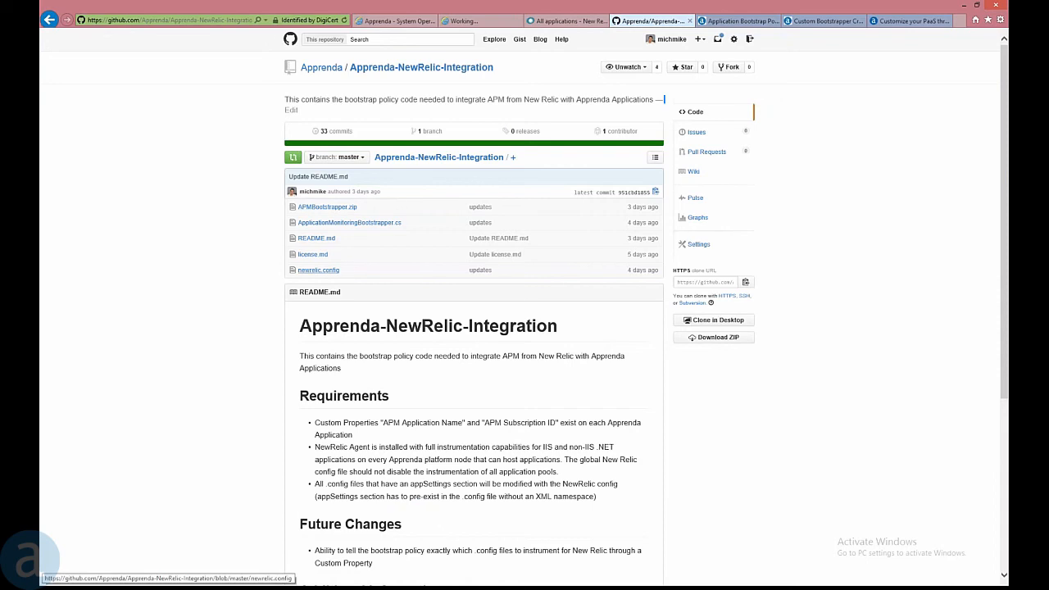
Step: Bring up the repository in GitHub for Windows and choose Open in Explorer from the gear menu
click(318, 269)
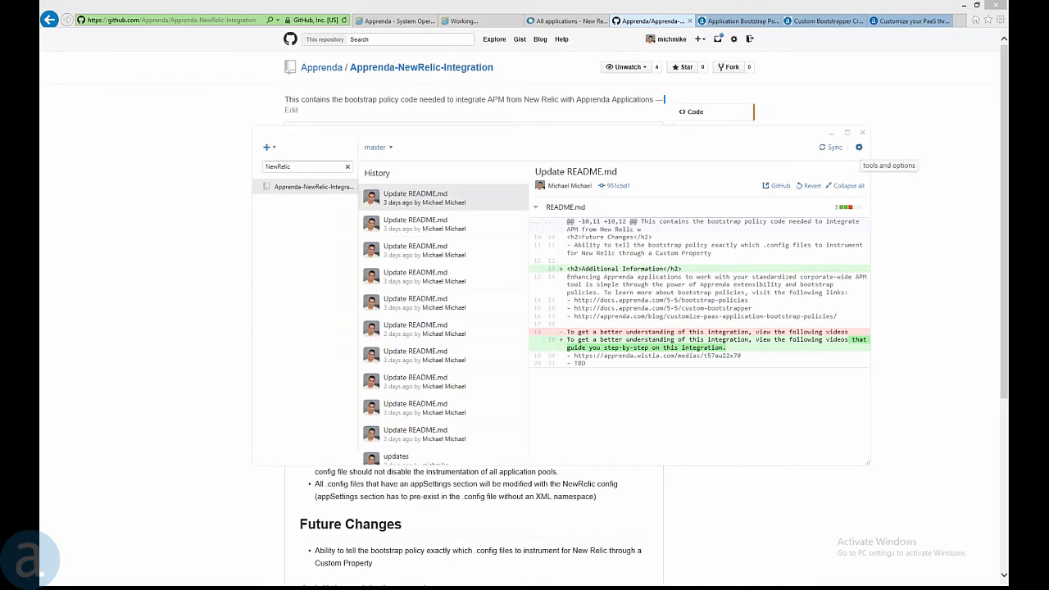
click(859, 147)
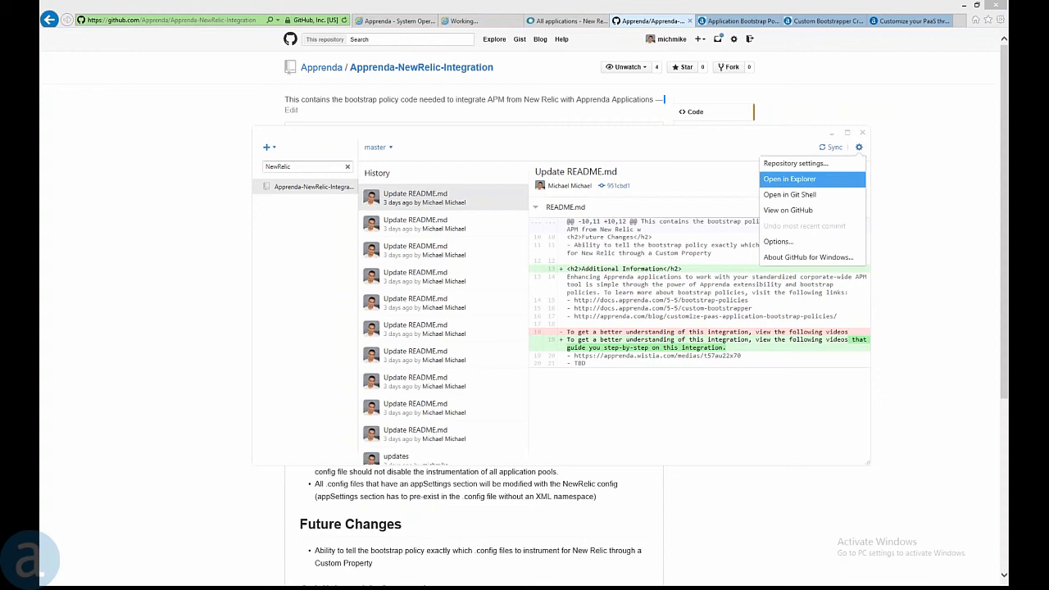
click(789, 179)
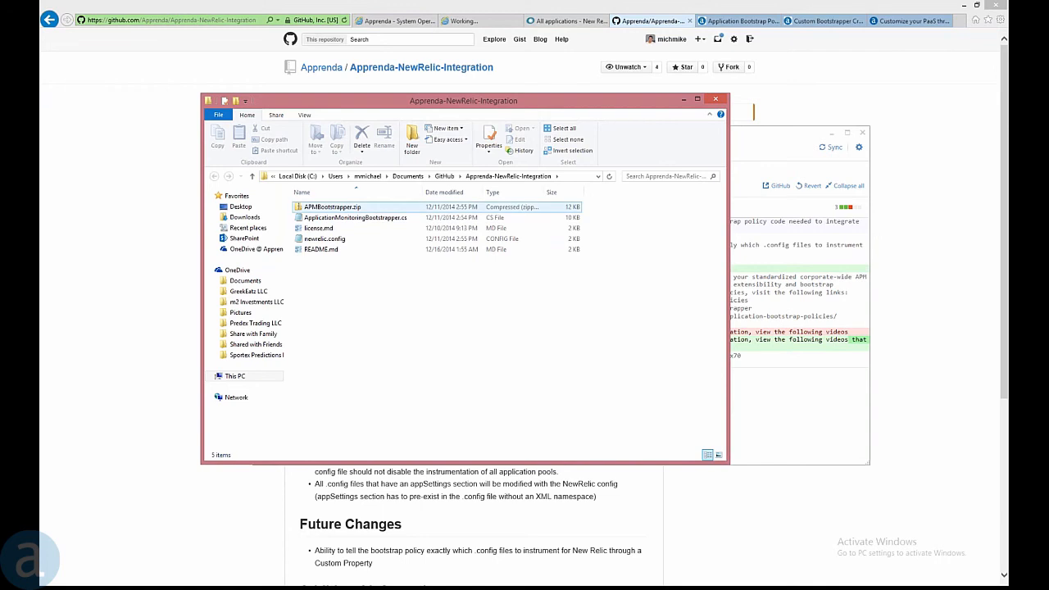
Step: Open APMBootstrapper.zip and inspect Apprenda.API.Extension.dll and APMBootstrapper.dll with their full modification dates
double_click(332, 207)
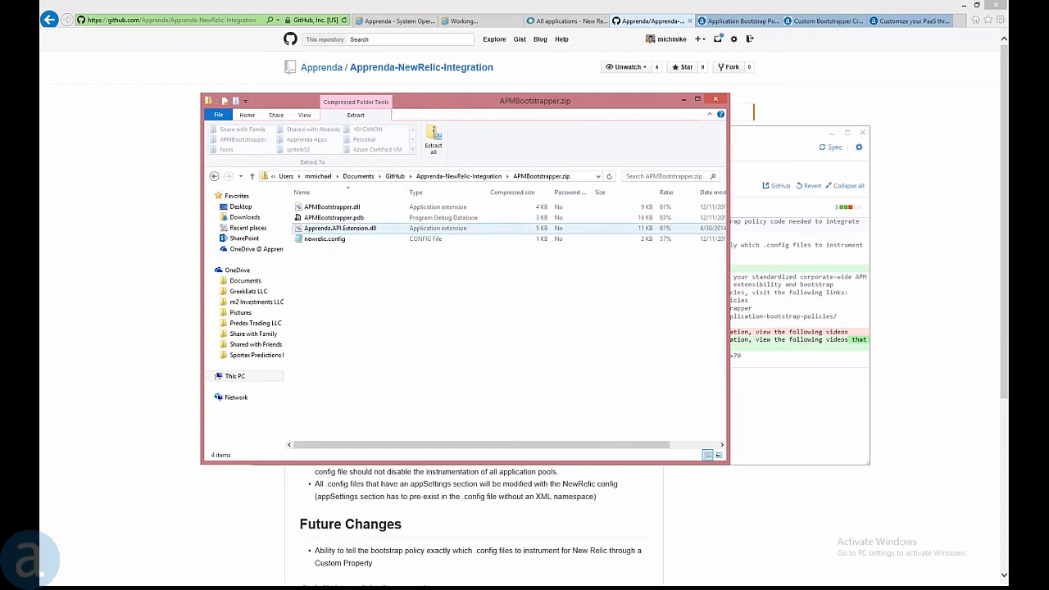
click(341, 229)
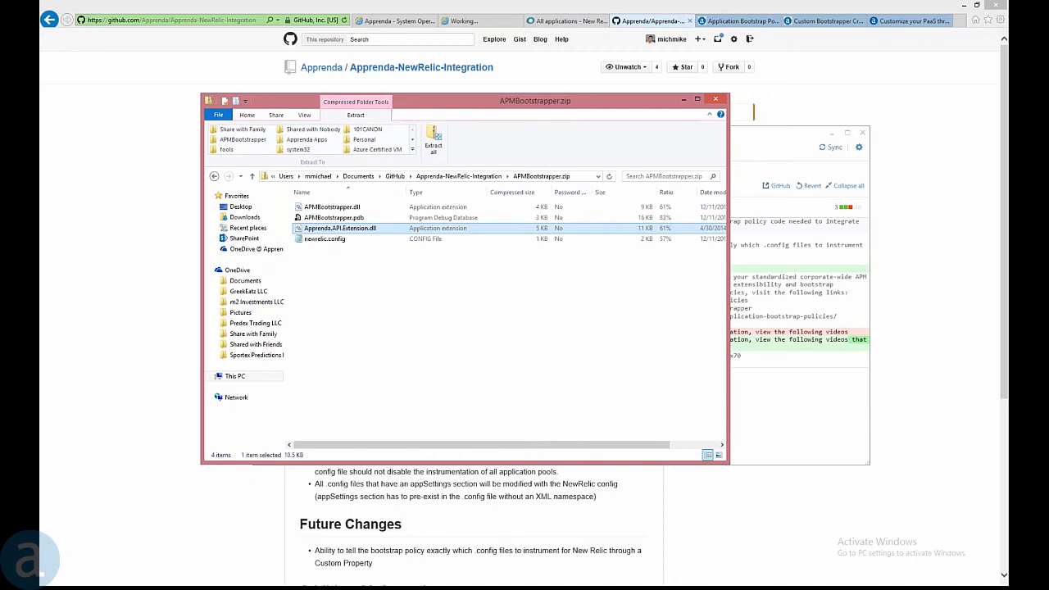
drag(729, 279, 810, 279)
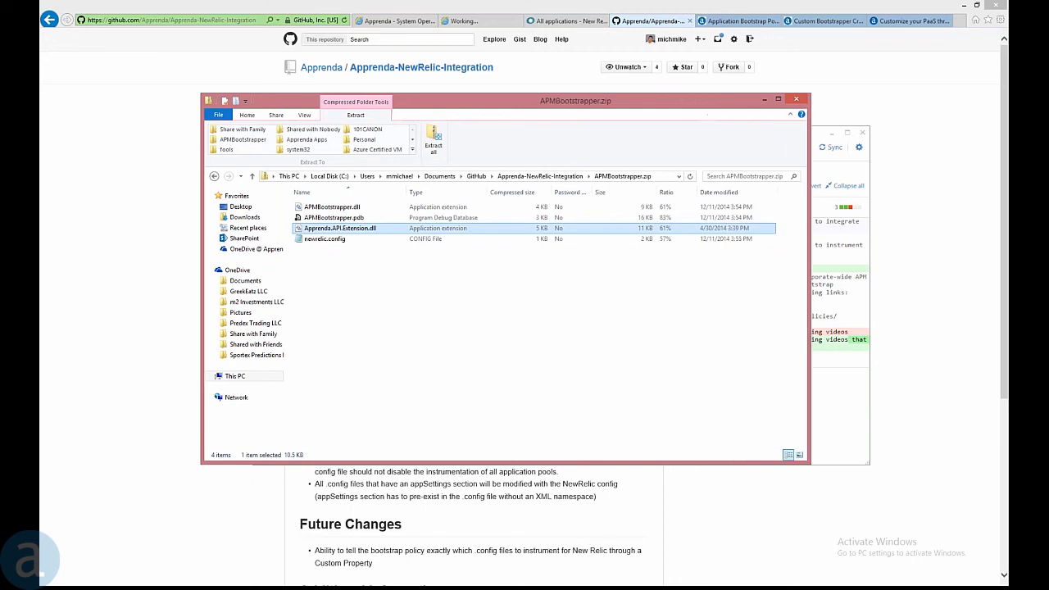
click(332, 207)
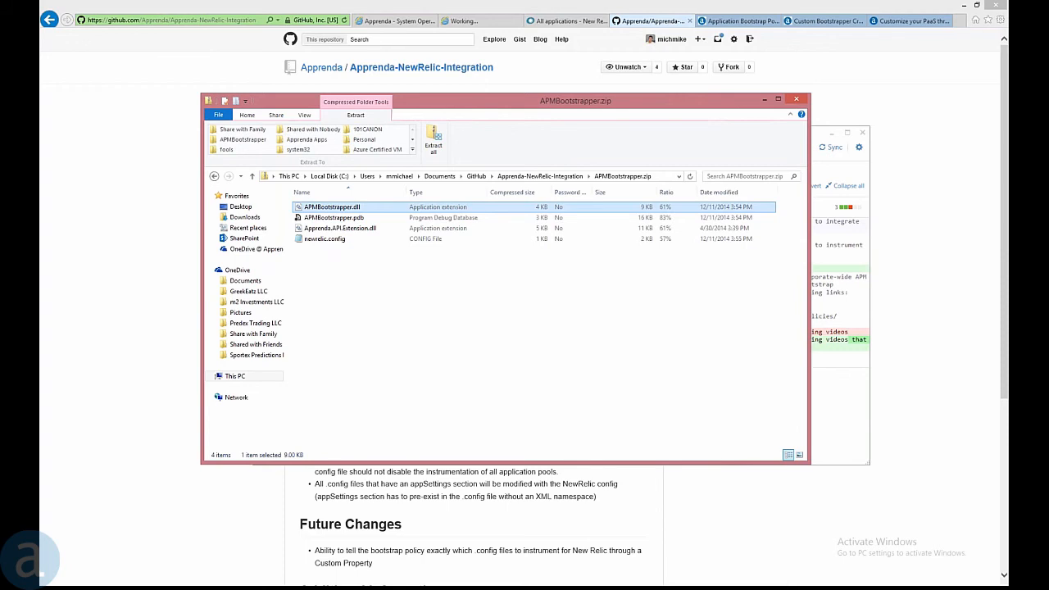
drag(447, 101, 451, 108)
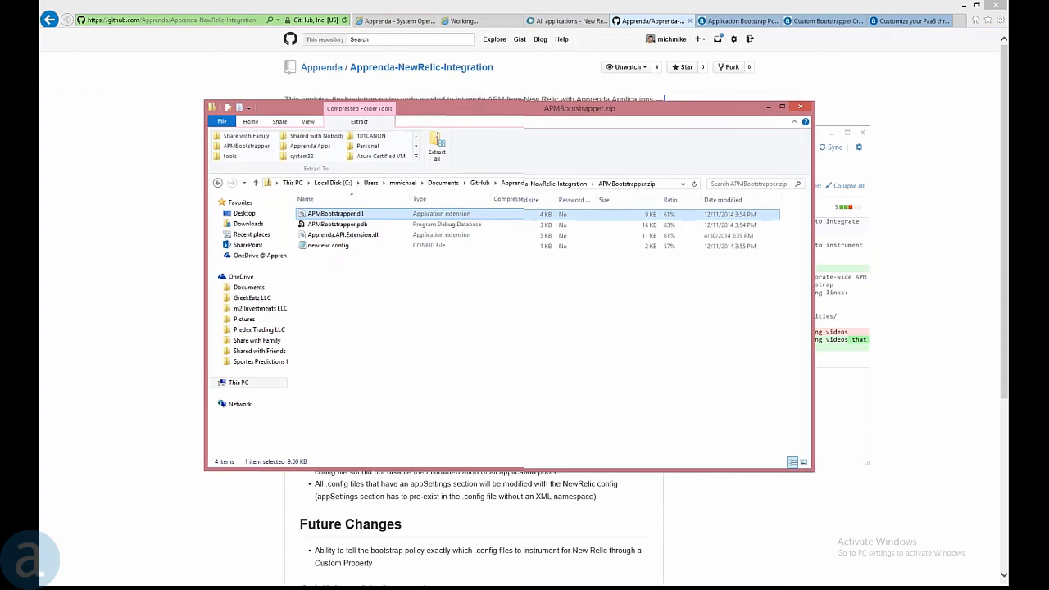
Step: View the archive's newrelic.config, then close Notepad, Explorer and GitHub for Windows and return to the browser
click(329, 247)
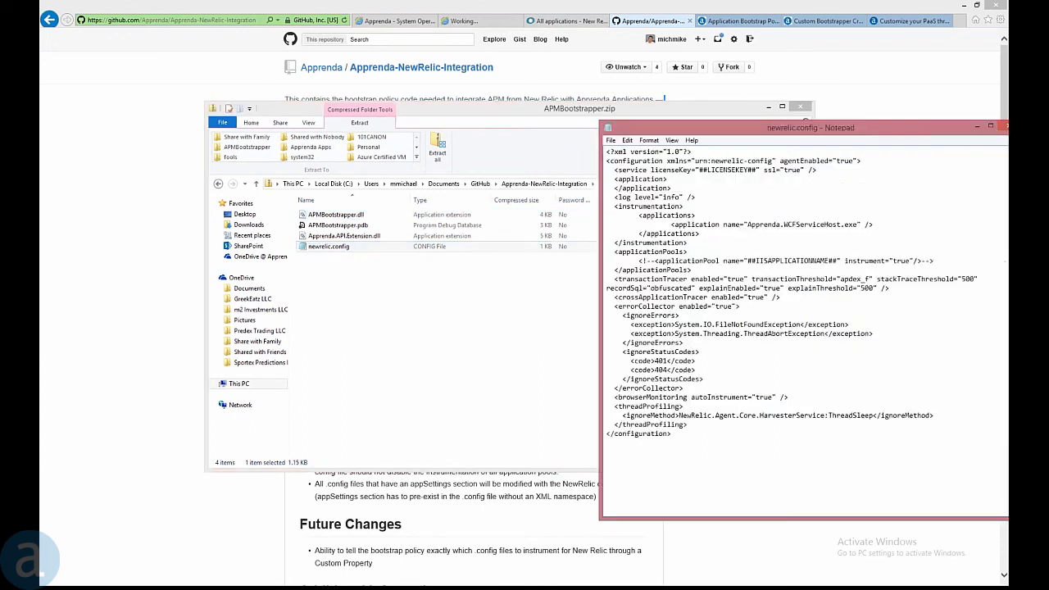
drag(778, 127, 446, 122)
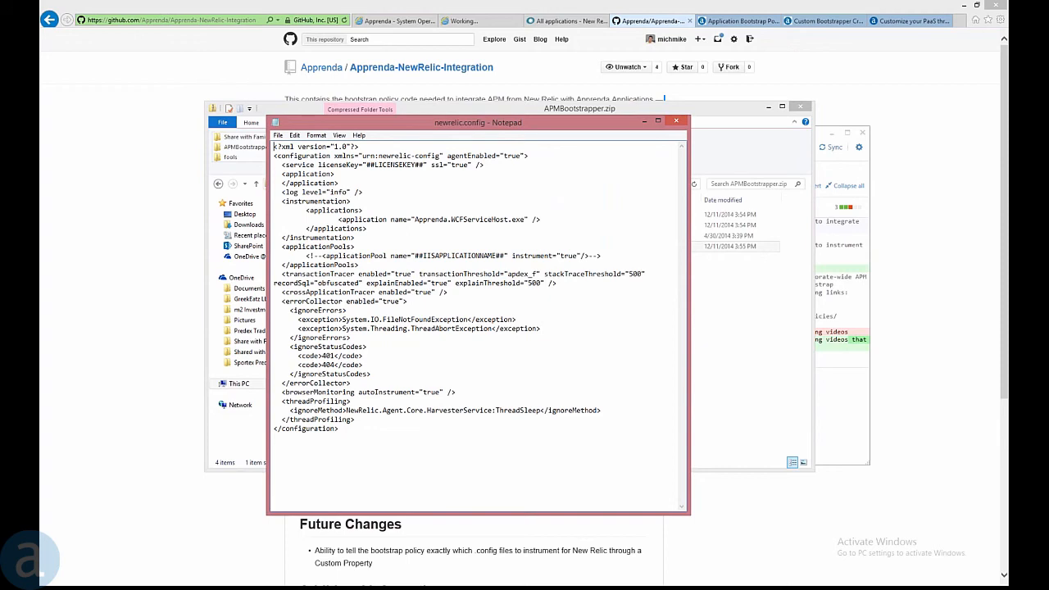
click(676, 121)
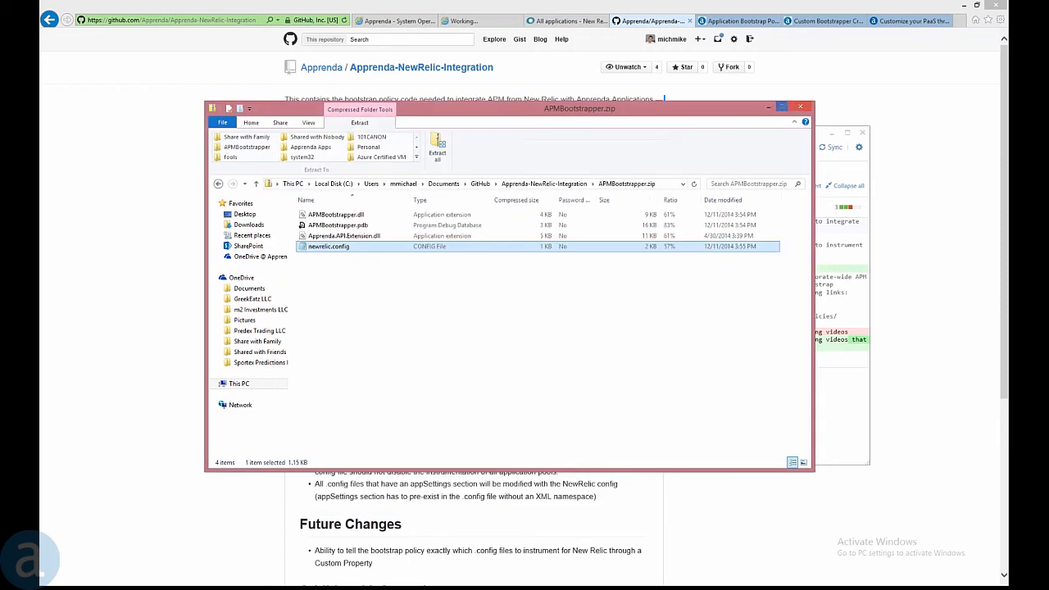
click(768, 107)
click(832, 133)
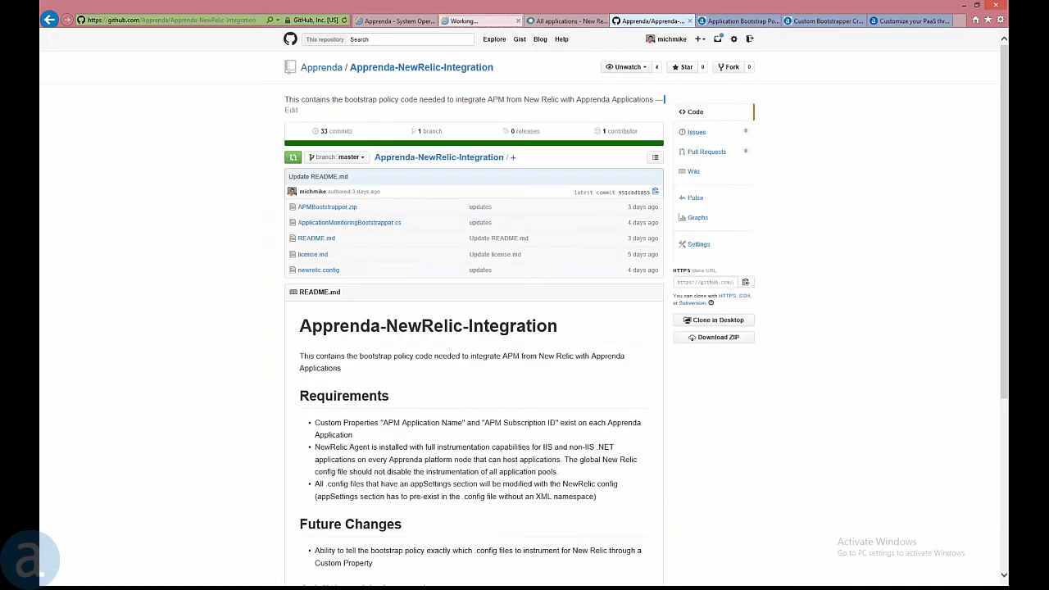
click(480, 21)
Step: Create 'NewRelic APM Bootstrap Policy' for .NET Application Components in the Sandbox and Published stages
click(395, 21)
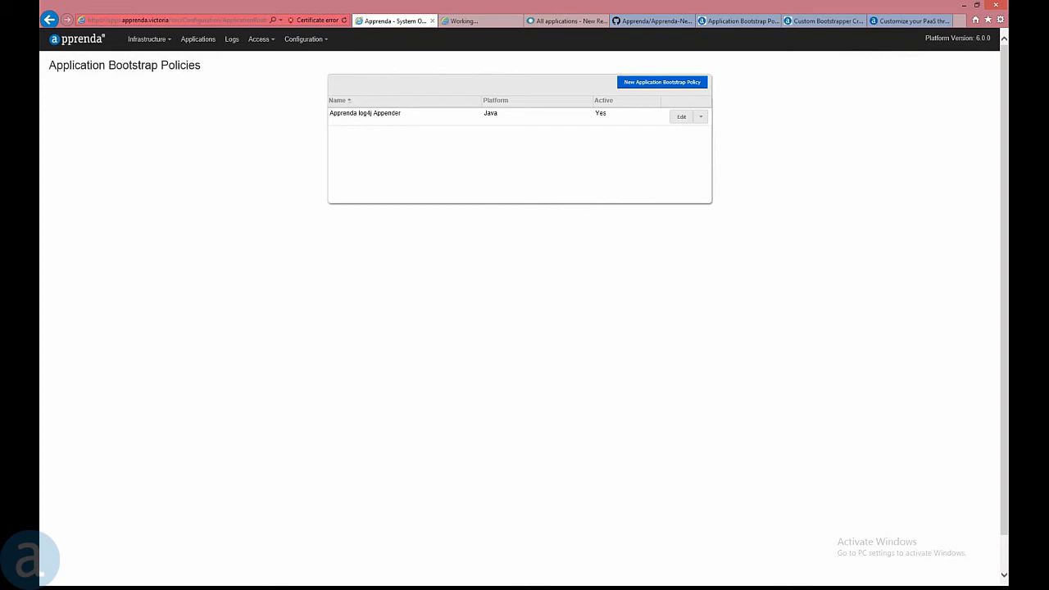
click(662, 82)
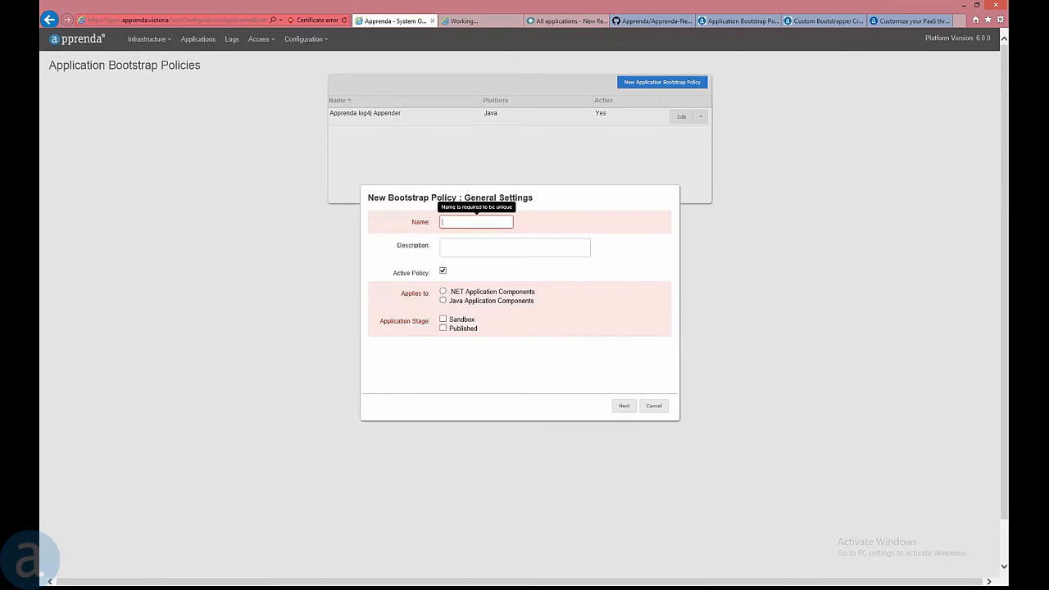
text(New)
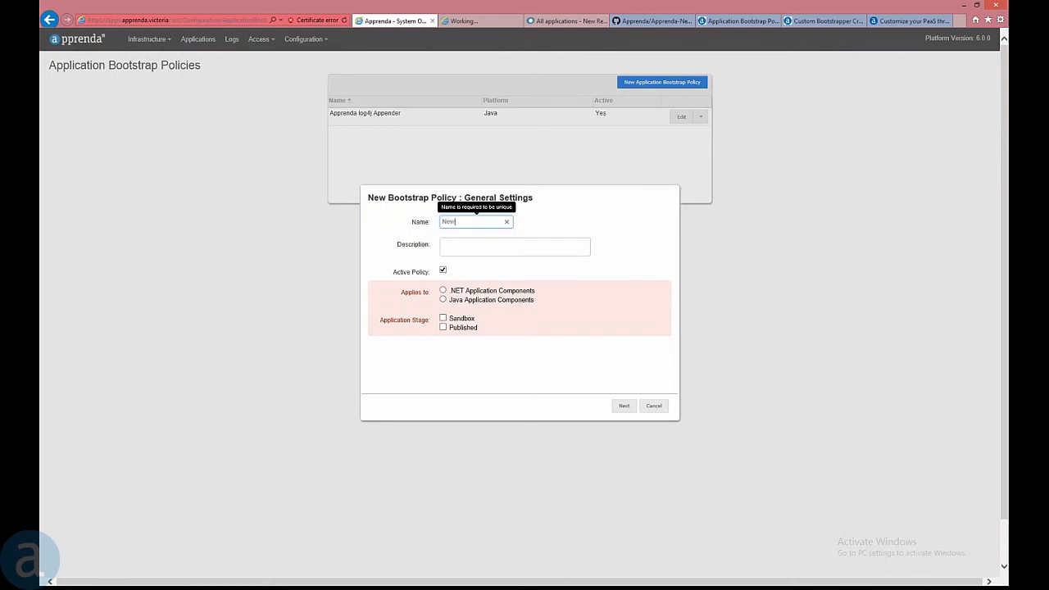
text(Relic APM Bootstrap Policy)
click(443, 290)
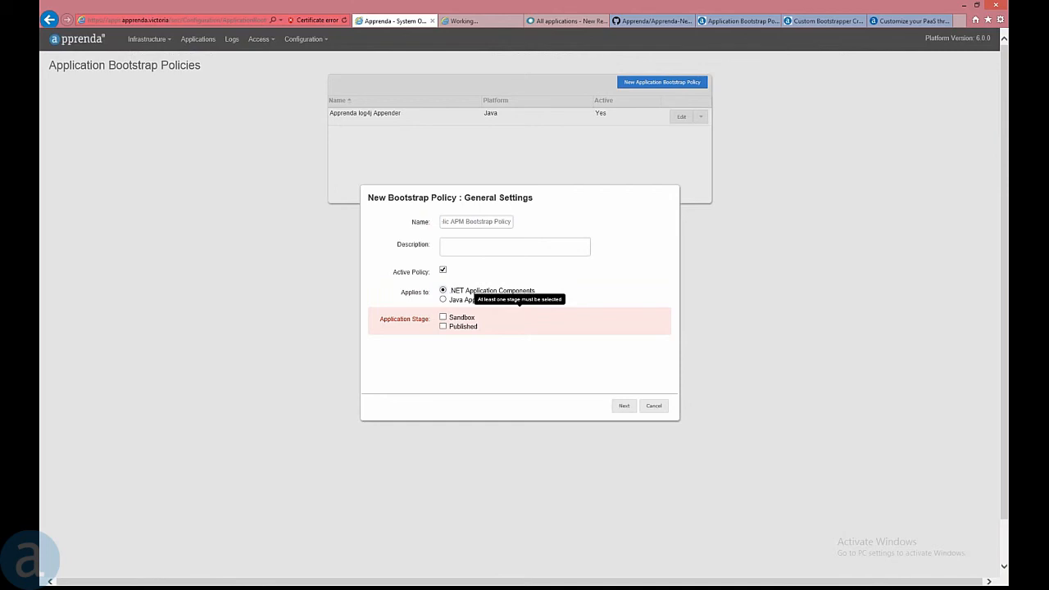
click(444, 318)
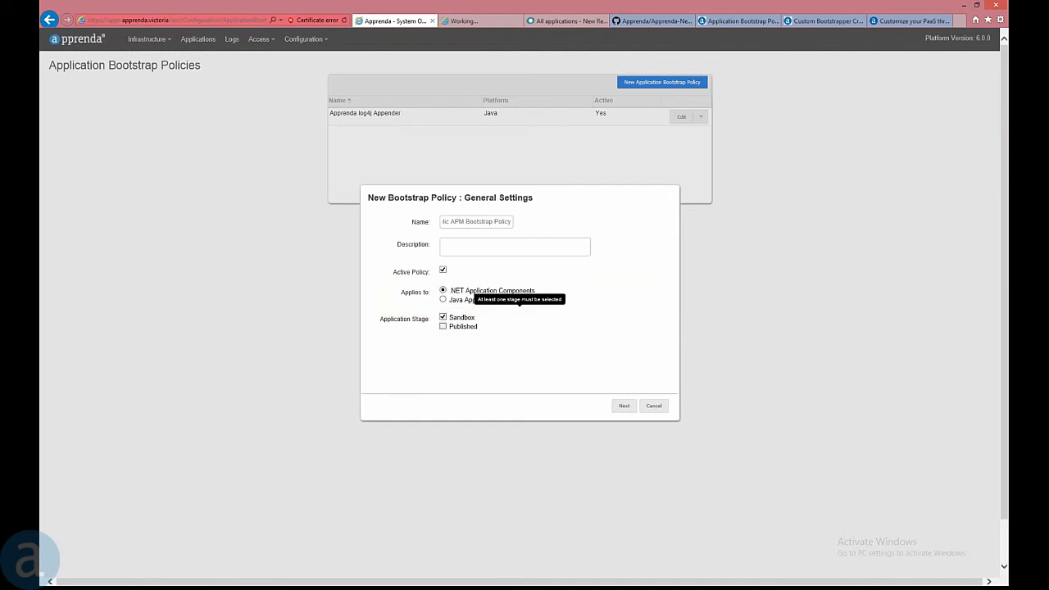
click(443, 326)
click(624, 406)
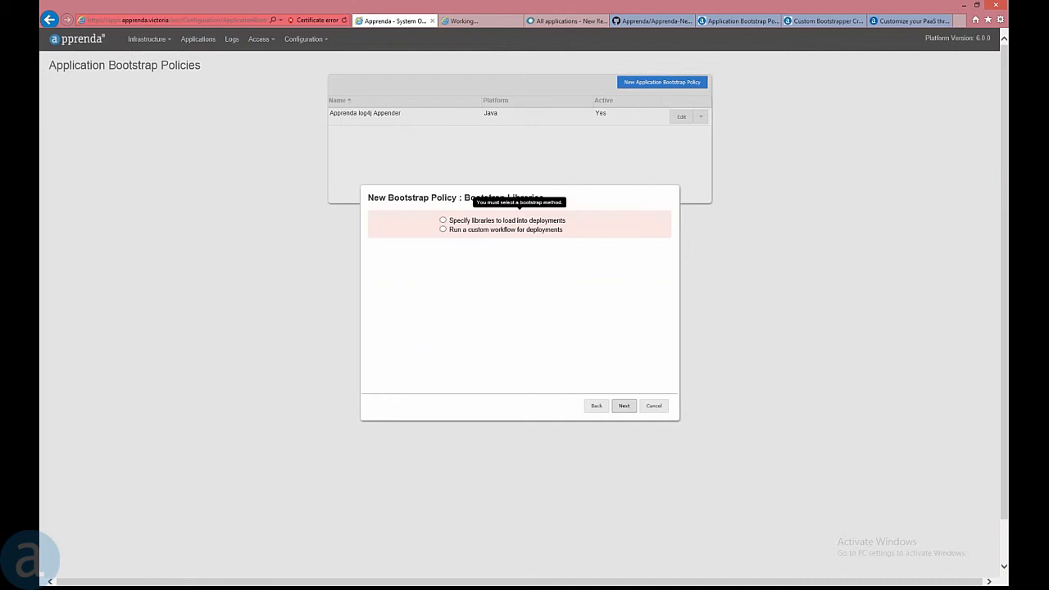
Step: Select the custom workflow option and copy the Apprenda-NewRelic-Integration folder path from Explorer
click(443, 220)
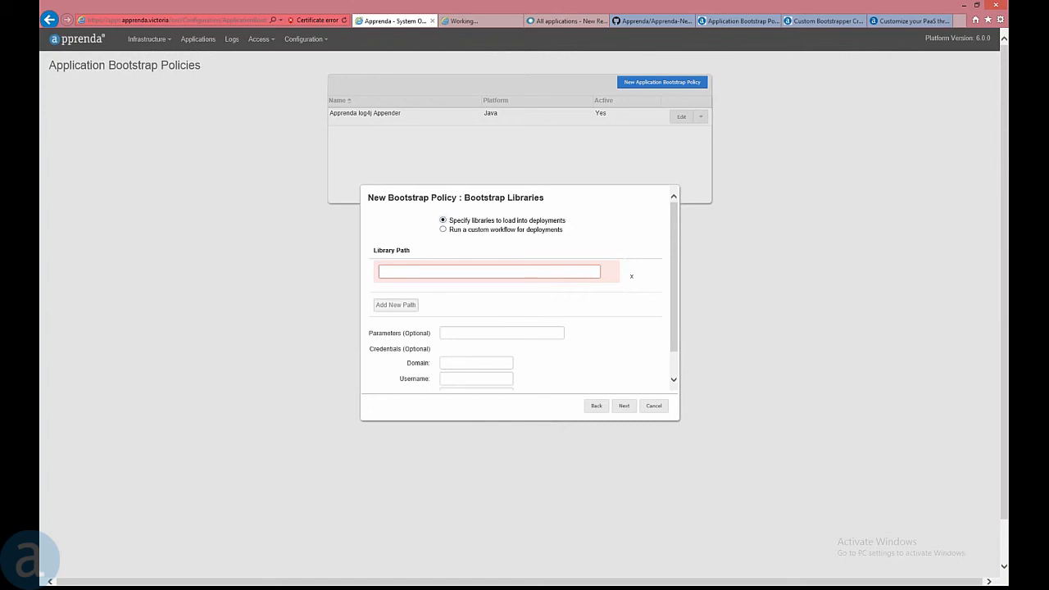
click(442, 229)
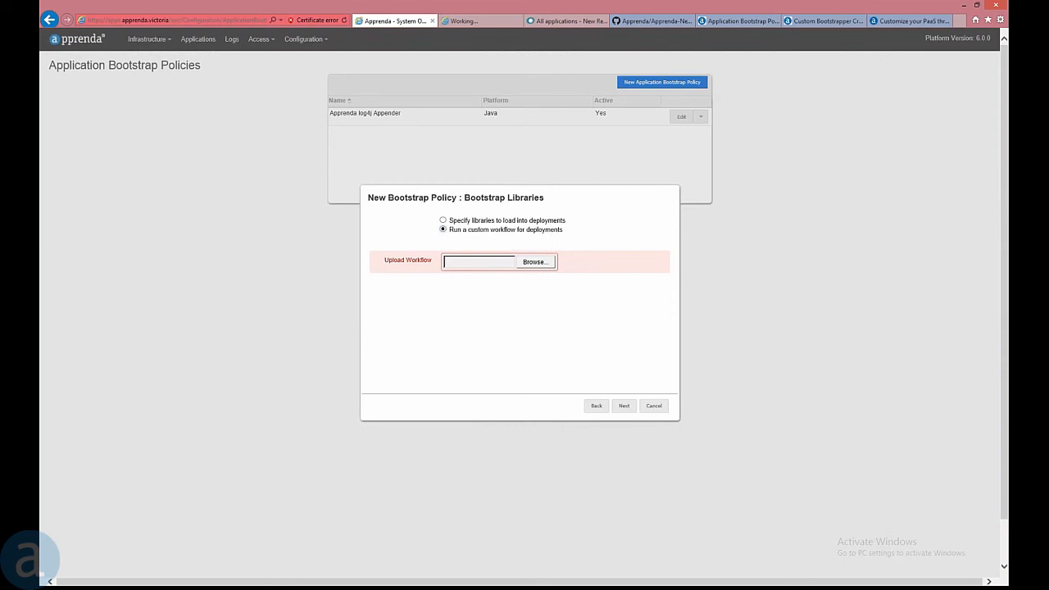
key(alt+Tab)
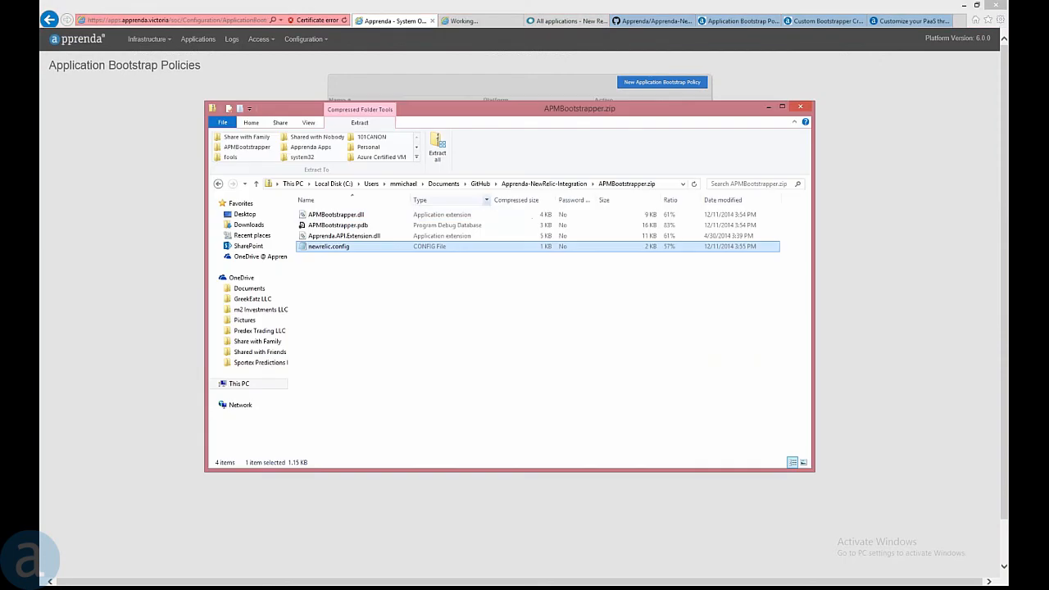
click(544, 184)
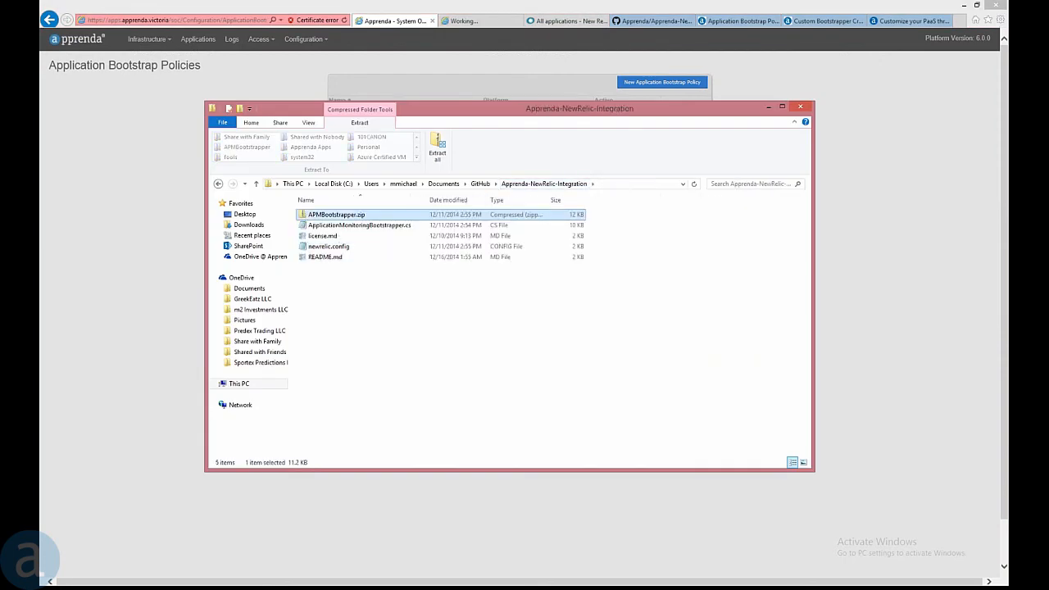
click(634, 184)
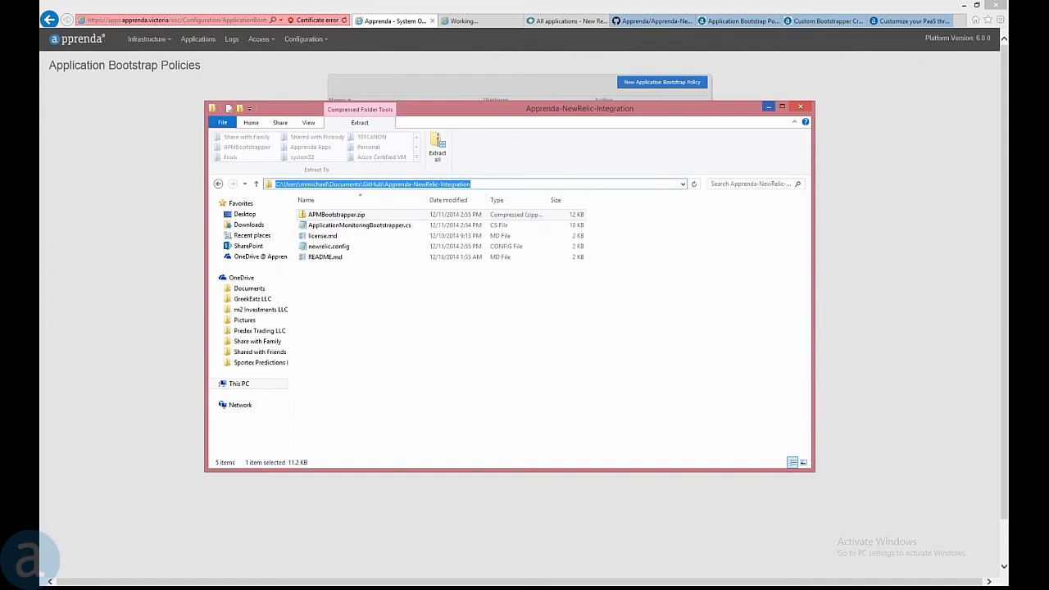
click(768, 106)
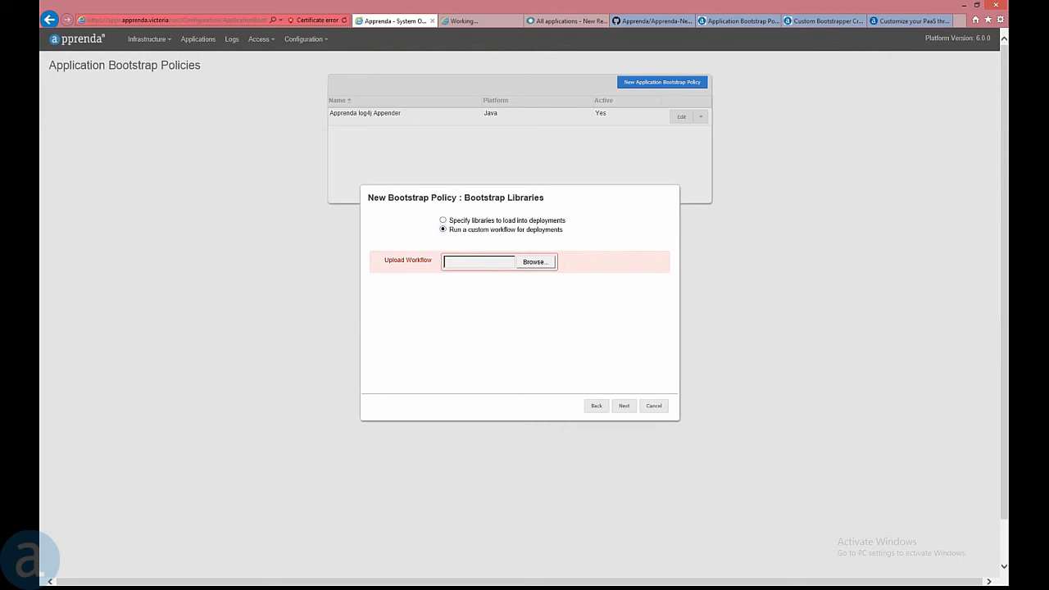
Step: Upload APMBootstrapper.zip from the pasted folder path as the workflow and continue to Conditions
click(478, 262)
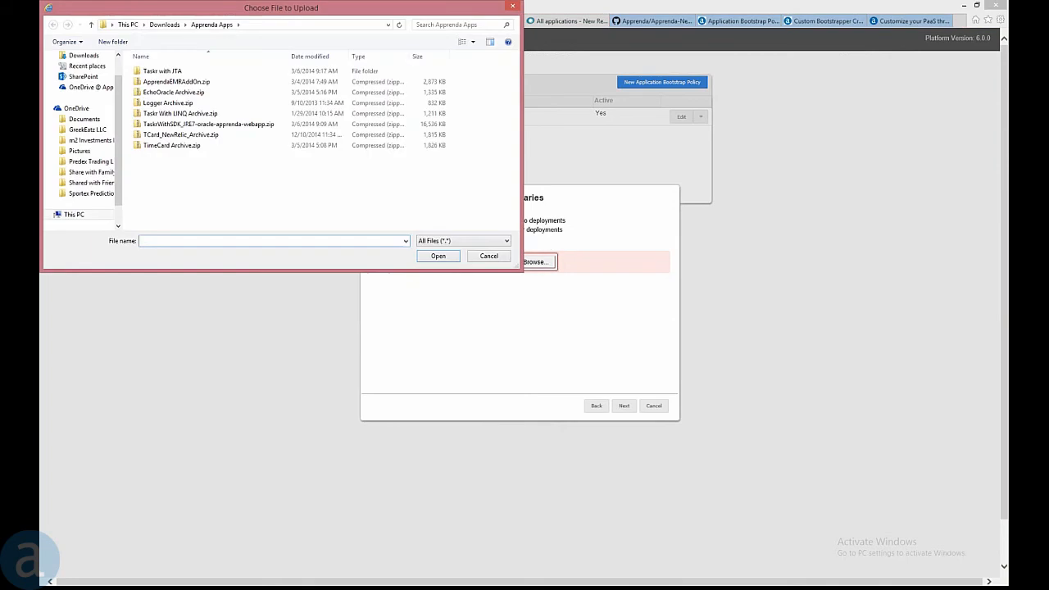
key(ctrl+v)
key(Return)
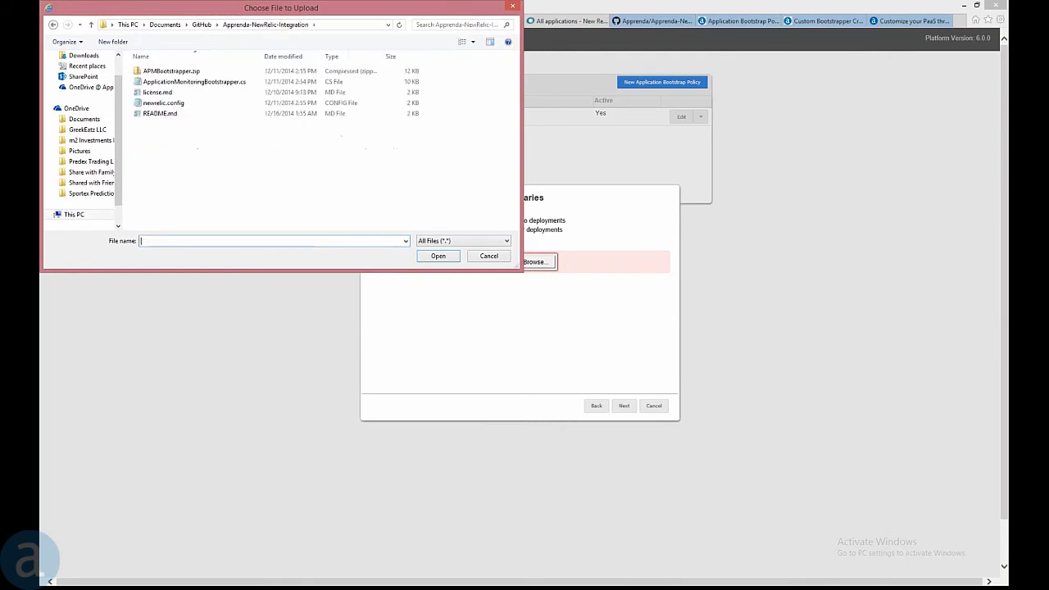
double_click(171, 72)
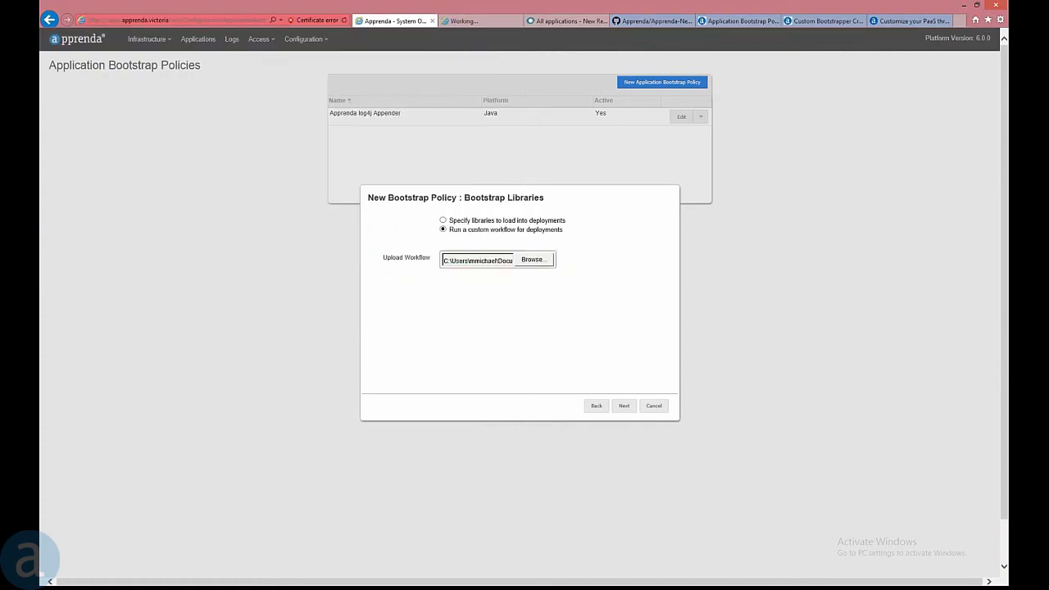
click(625, 406)
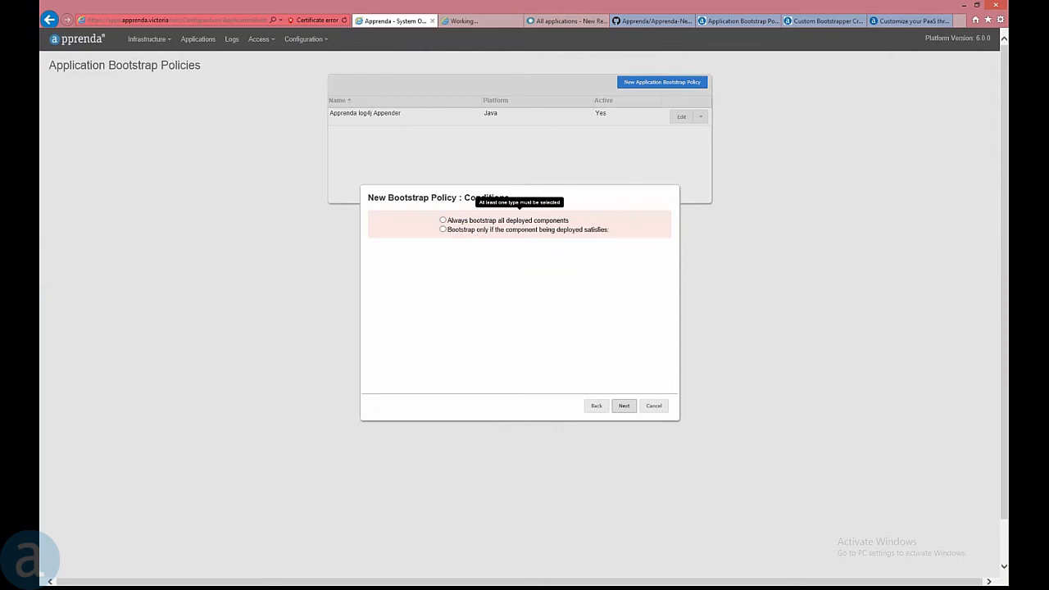
Step: Restrict the NewRelic APM bootstrap policy to Applications where Application Performance Monitoring Group equals Enabled, and finish
click(444, 221)
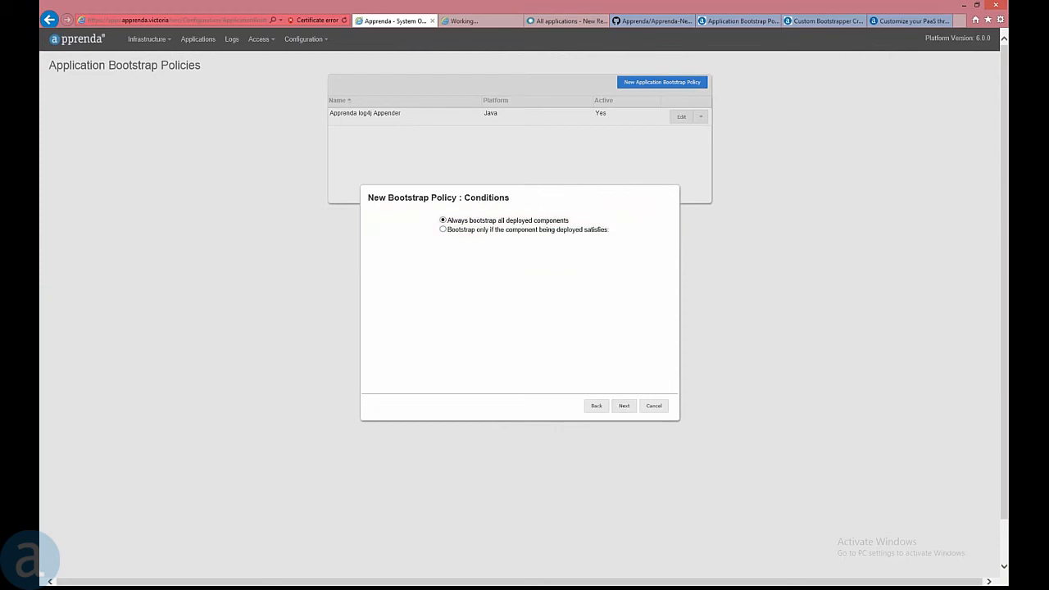
click(443, 230)
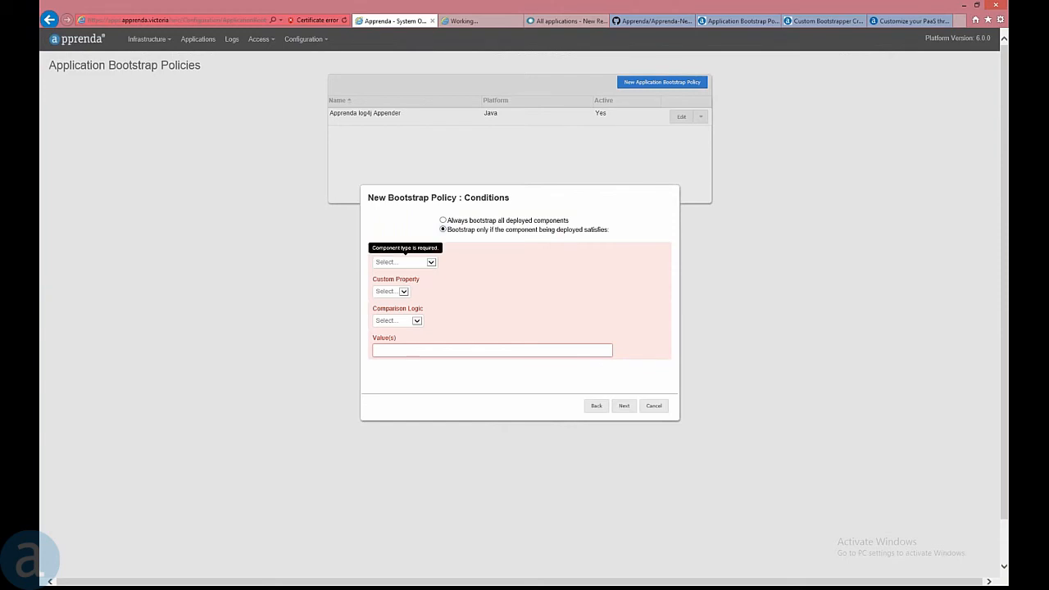
click(407, 262)
click(396, 276)
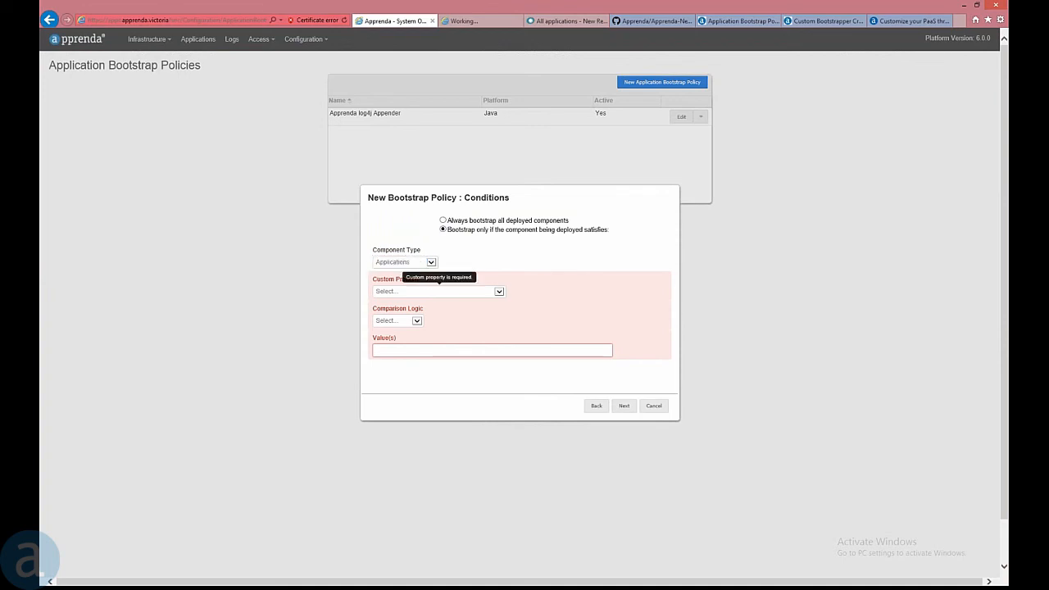
click(438, 291)
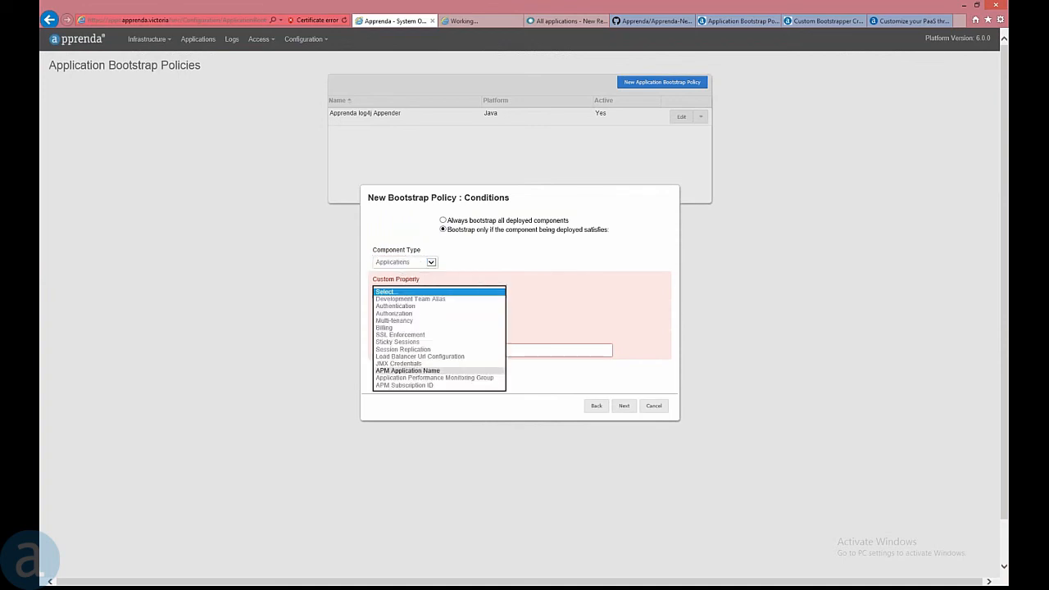
click(435, 377)
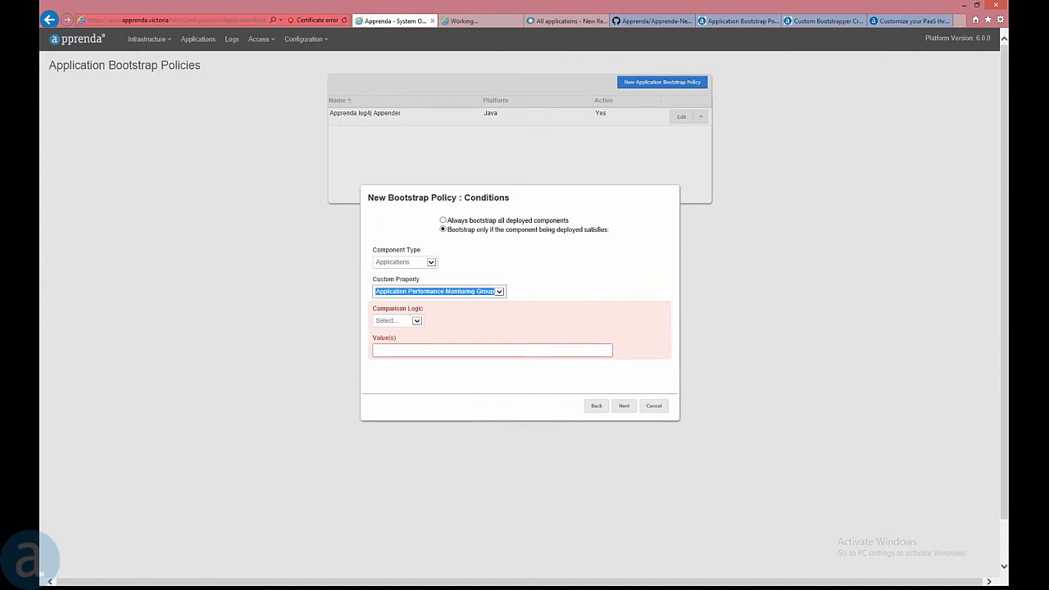
click(398, 321)
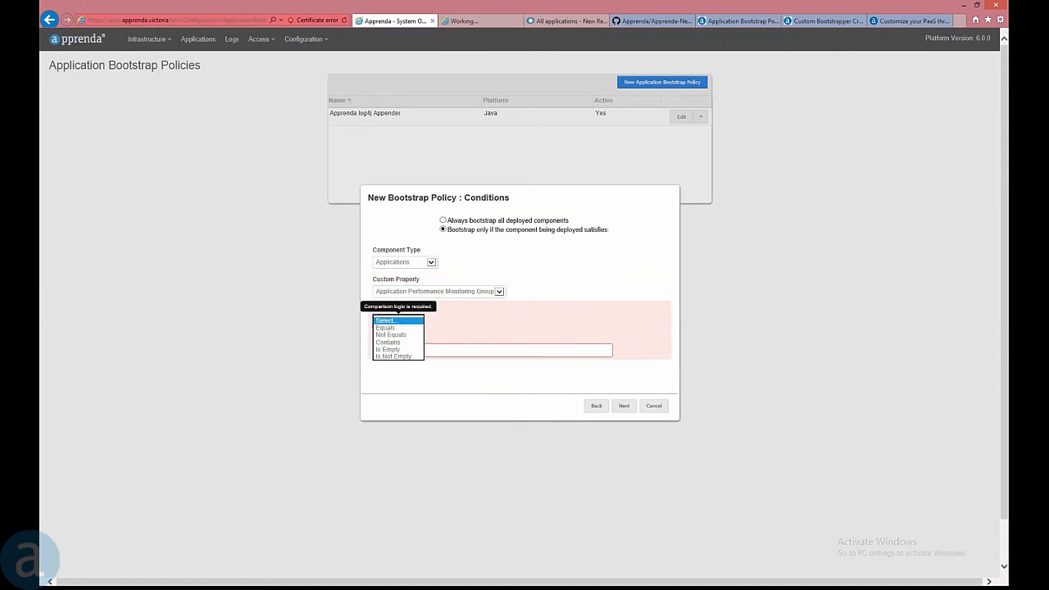
click(386, 326)
click(410, 350)
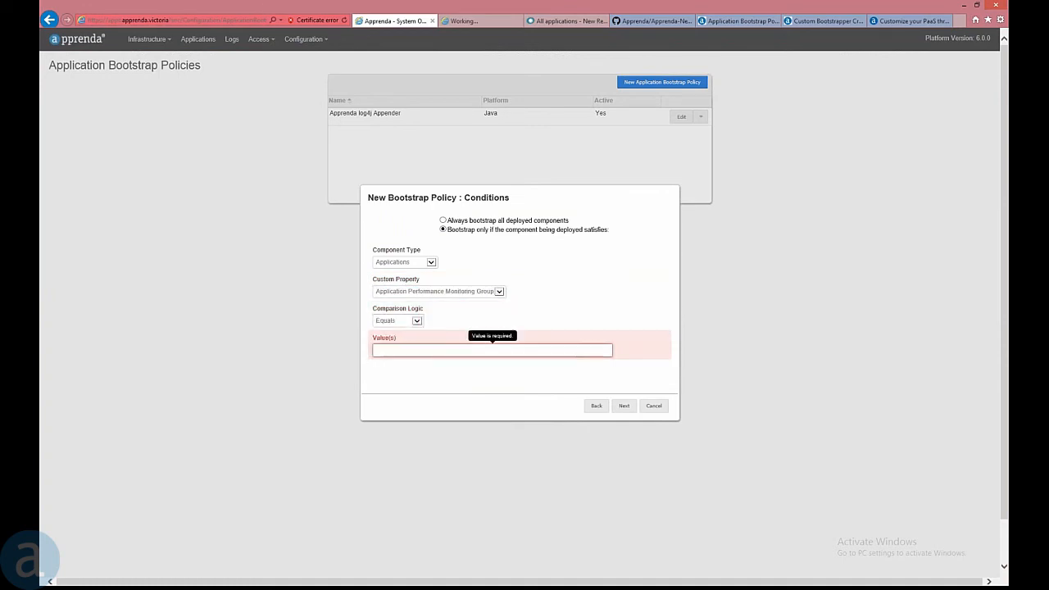
text(Enabled)
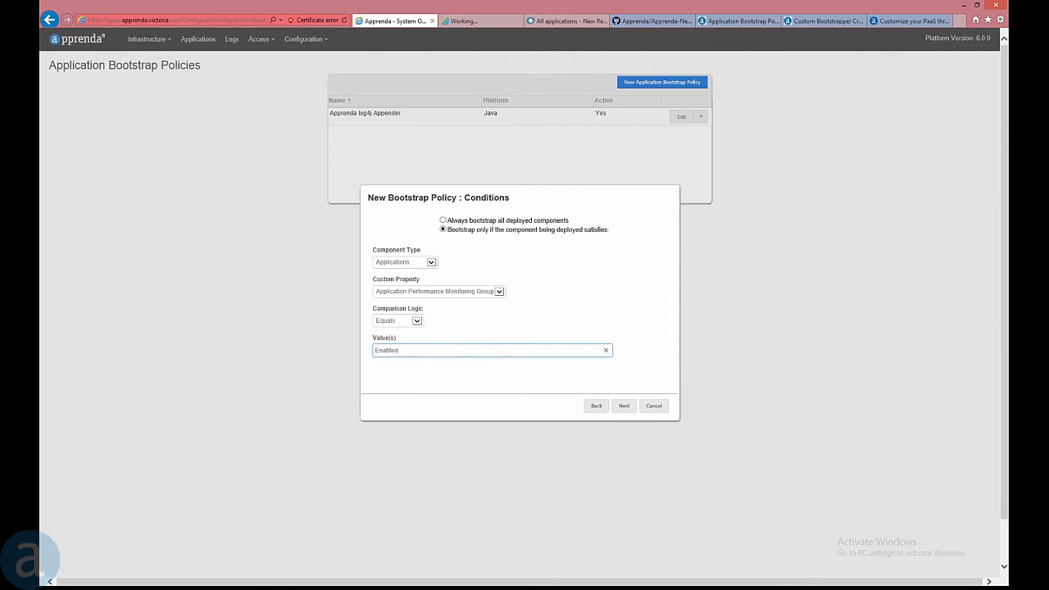
click(624, 405)
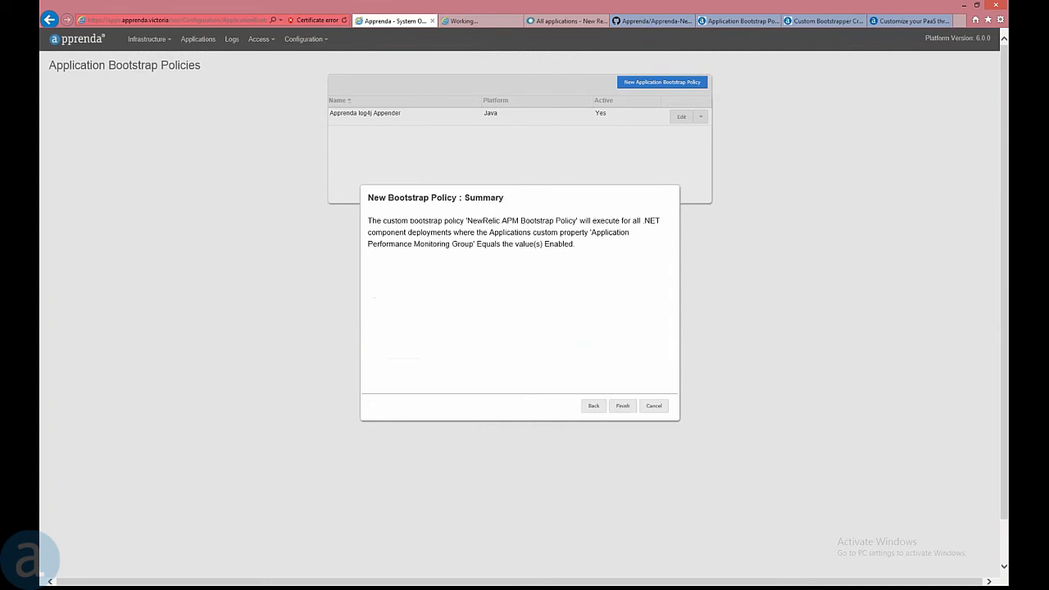
click(623, 406)
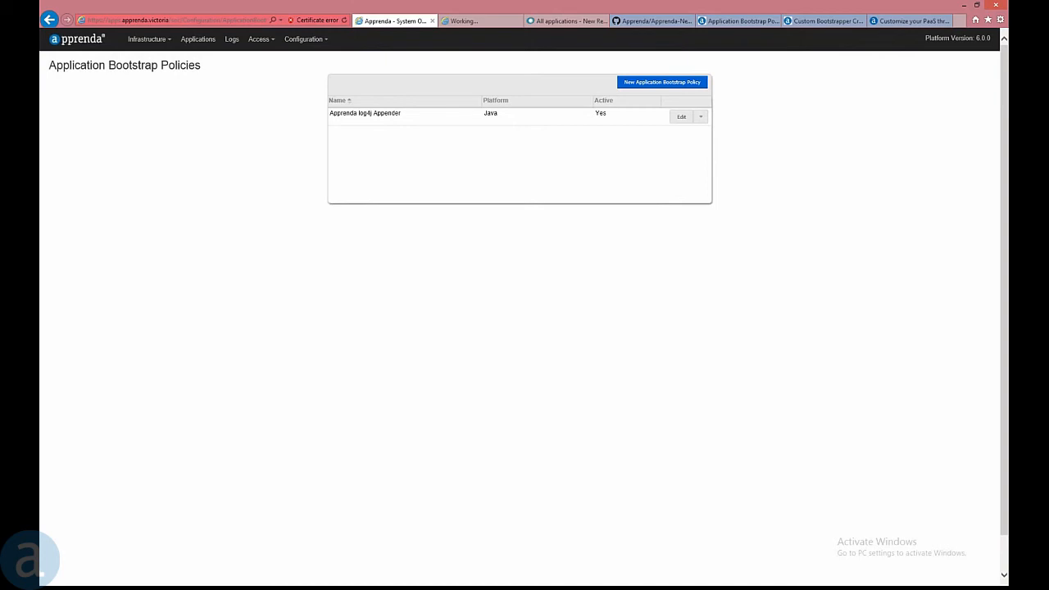
Step: Open Custom Properties and review APM Application Name's application settings without saving
click(305, 39)
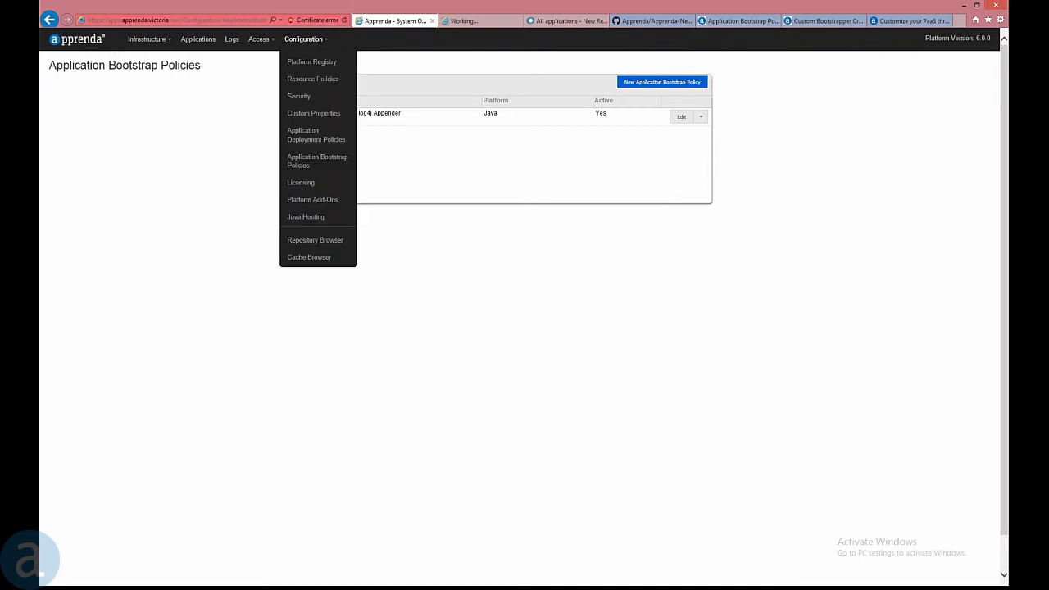
click(312, 114)
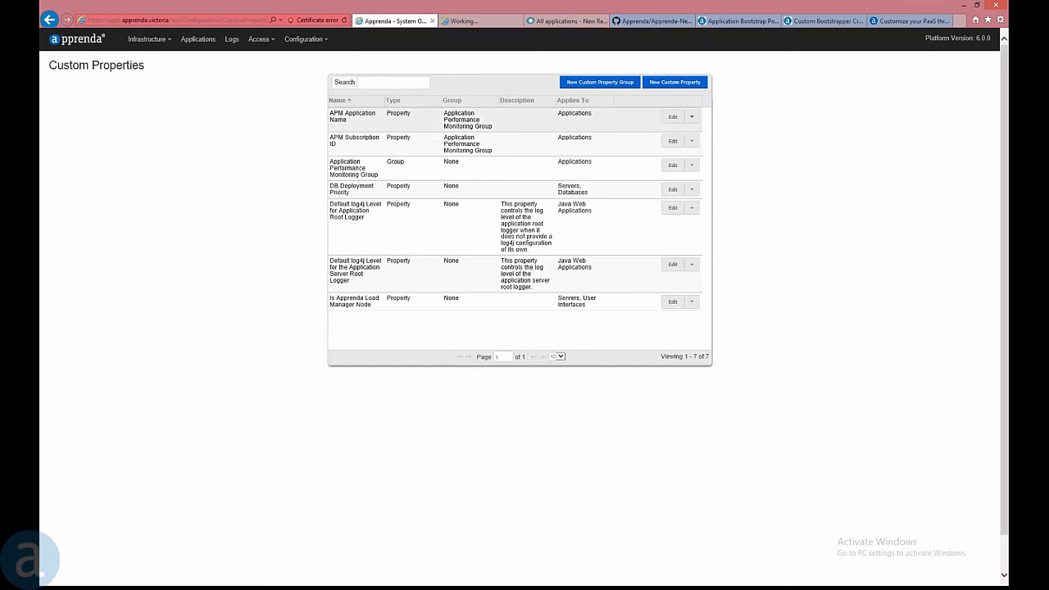
drag(330, 113, 351, 120)
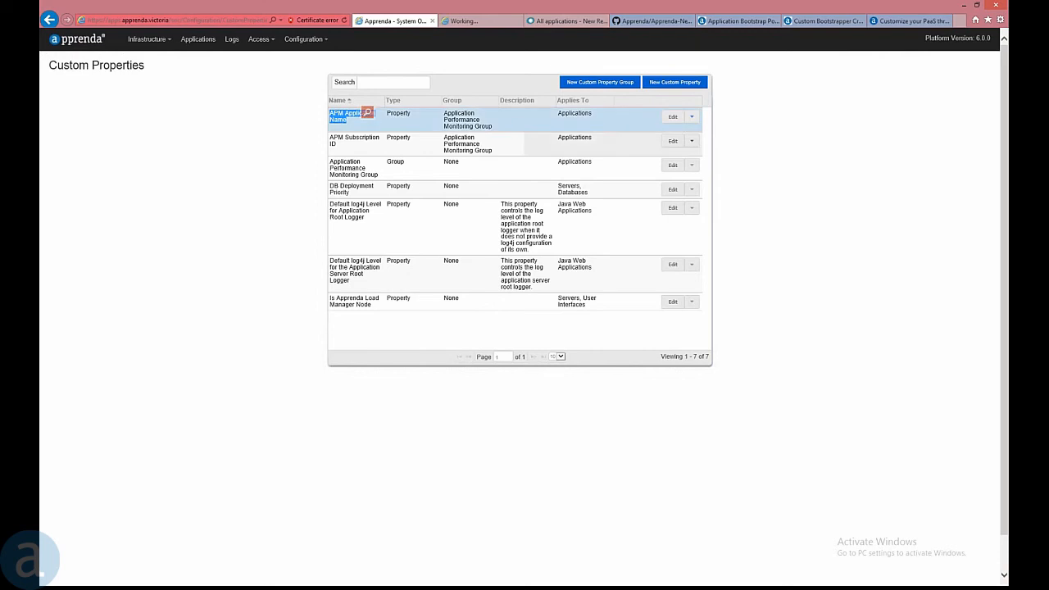
click(673, 117)
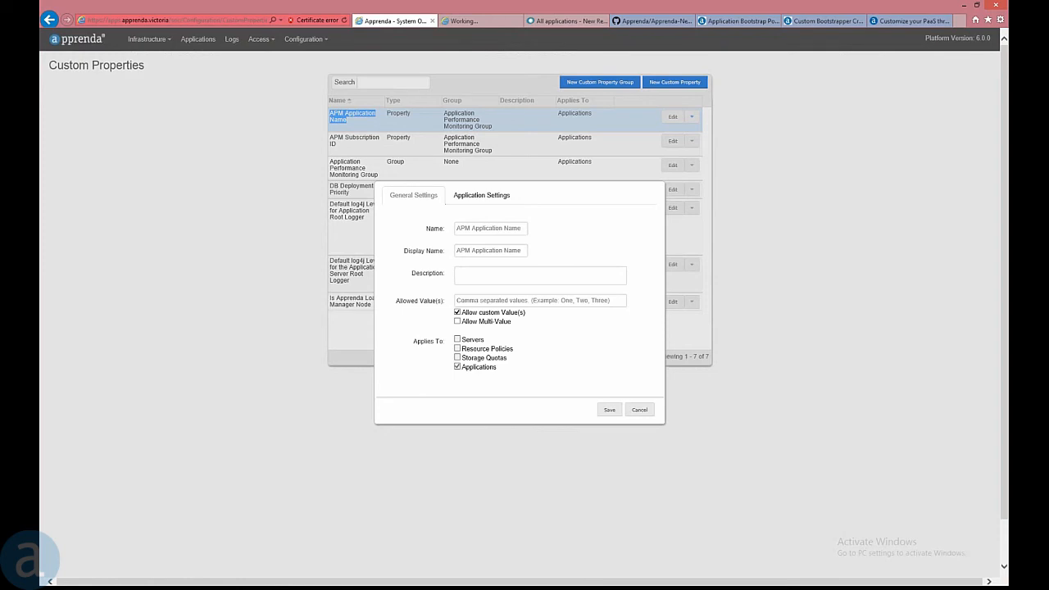
click(482, 195)
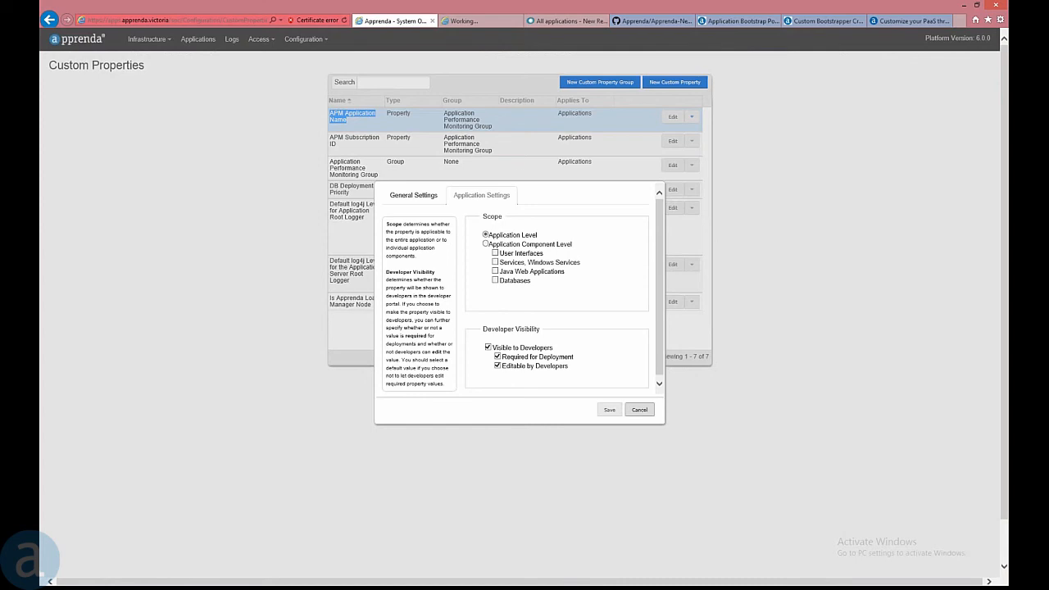
click(640, 410)
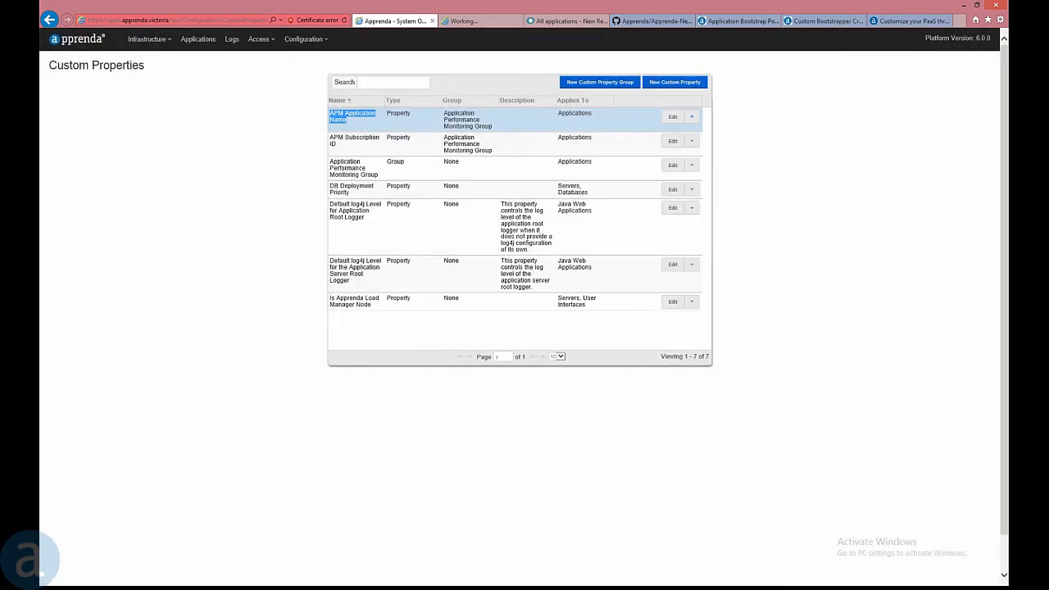
Step: Review APM Subscription ID's application settings and close without changes
click(354, 141)
click(673, 141)
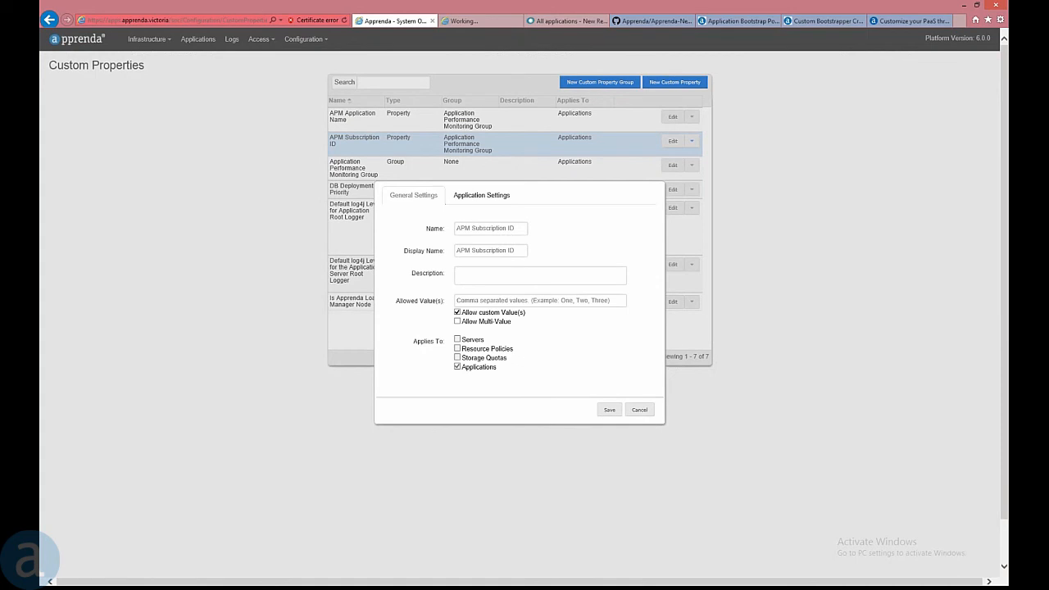
click(482, 196)
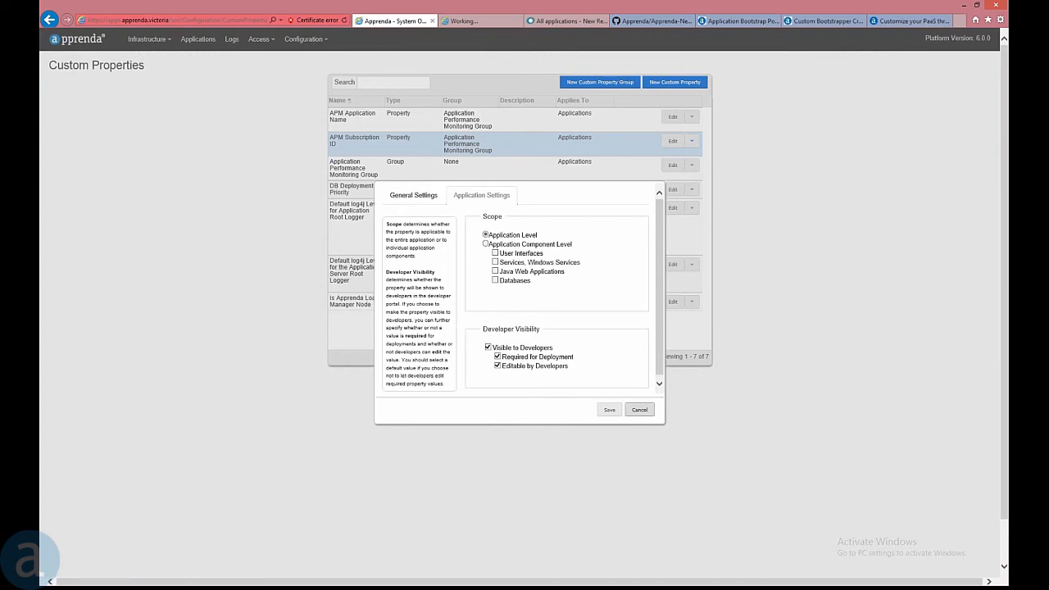
click(639, 410)
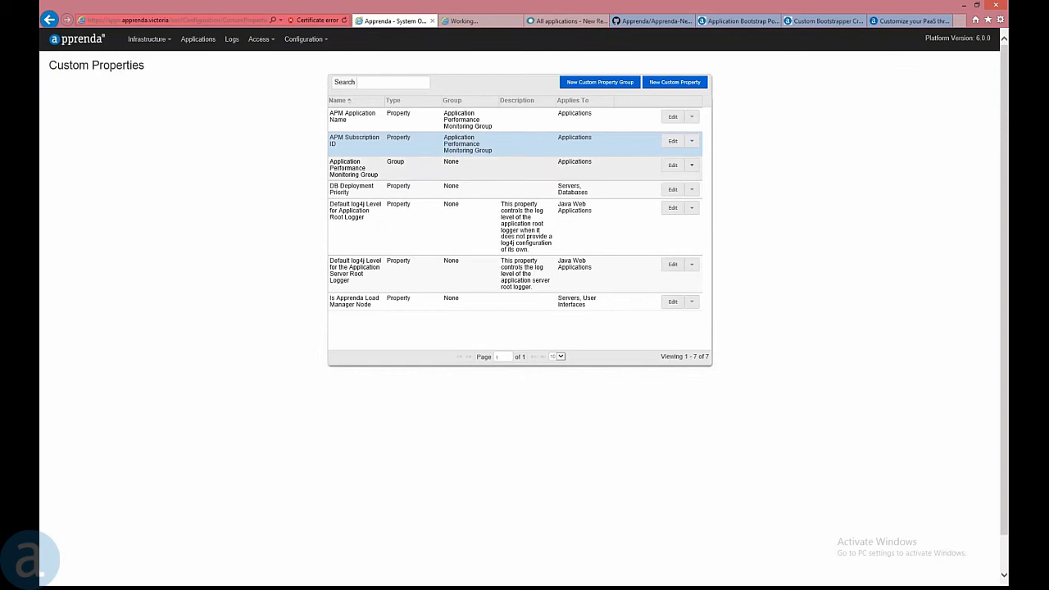
Step: Inspect the Application Performance Monitoring Group's application settings and member properties, then cancel
click(673, 165)
click(673, 166)
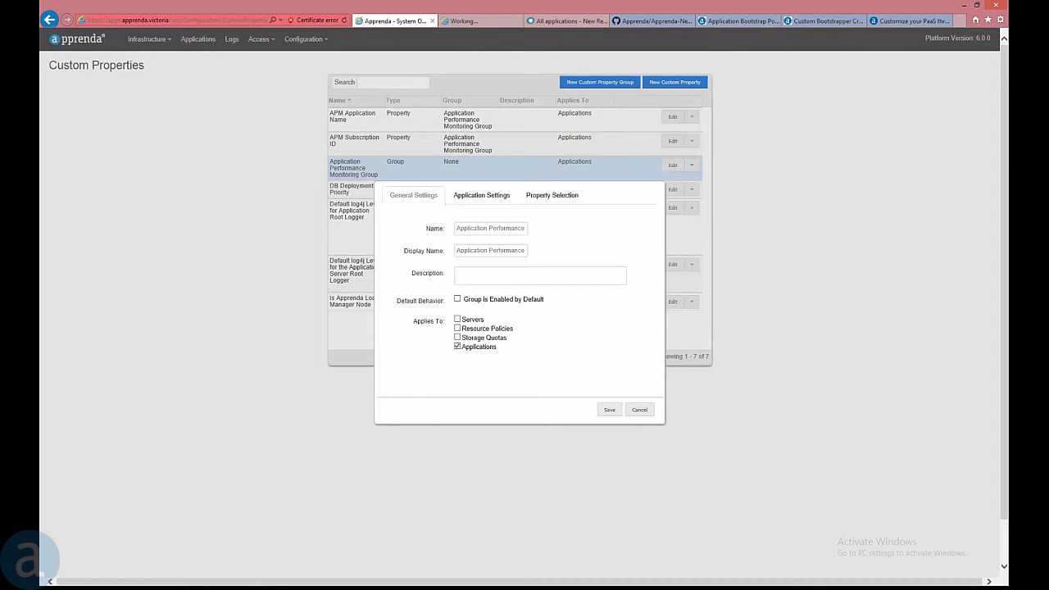
click(482, 195)
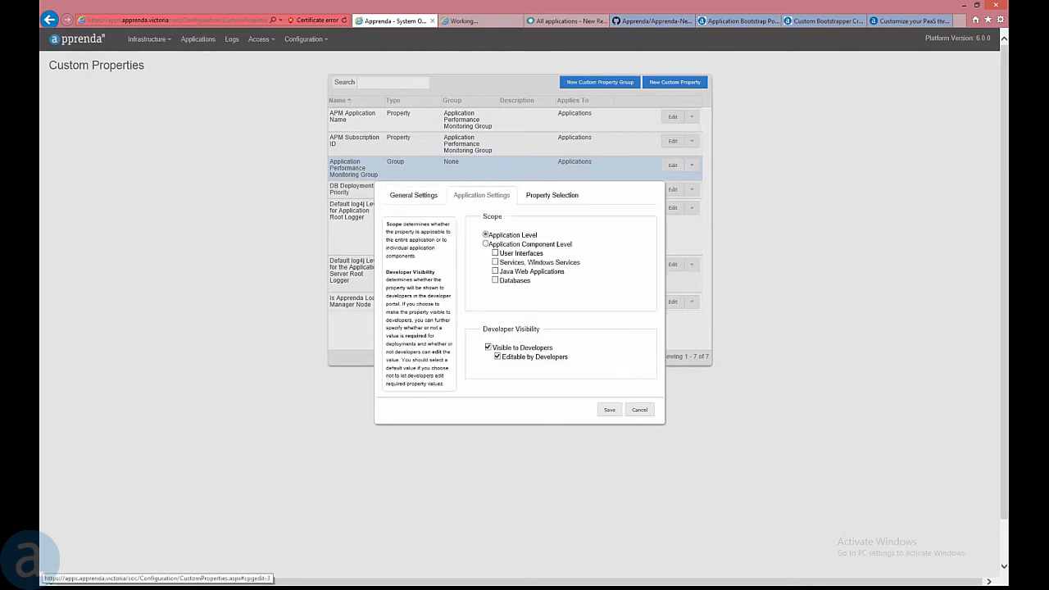
click(551, 195)
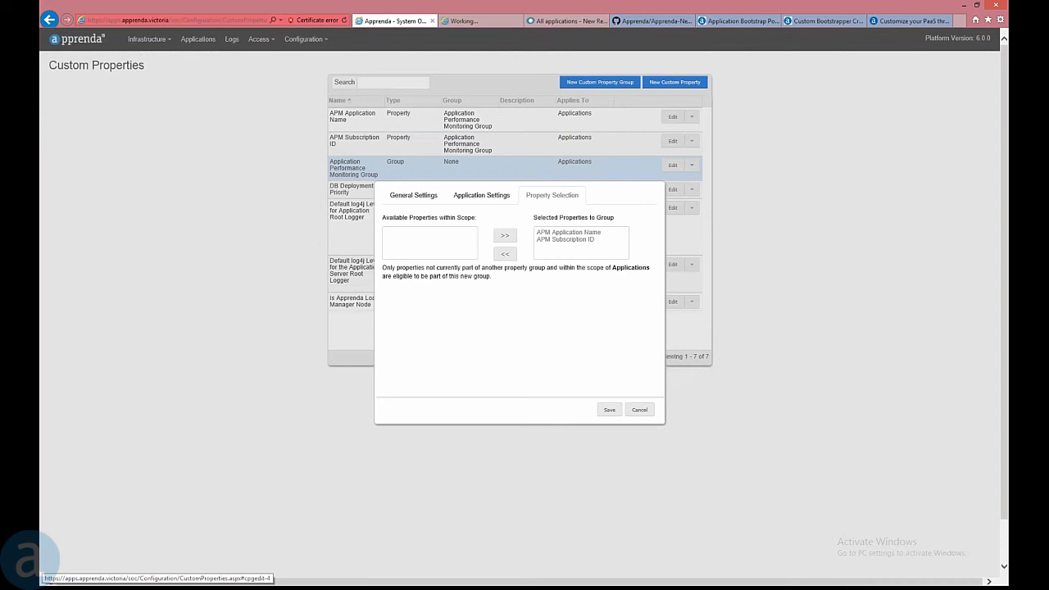
click(639, 408)
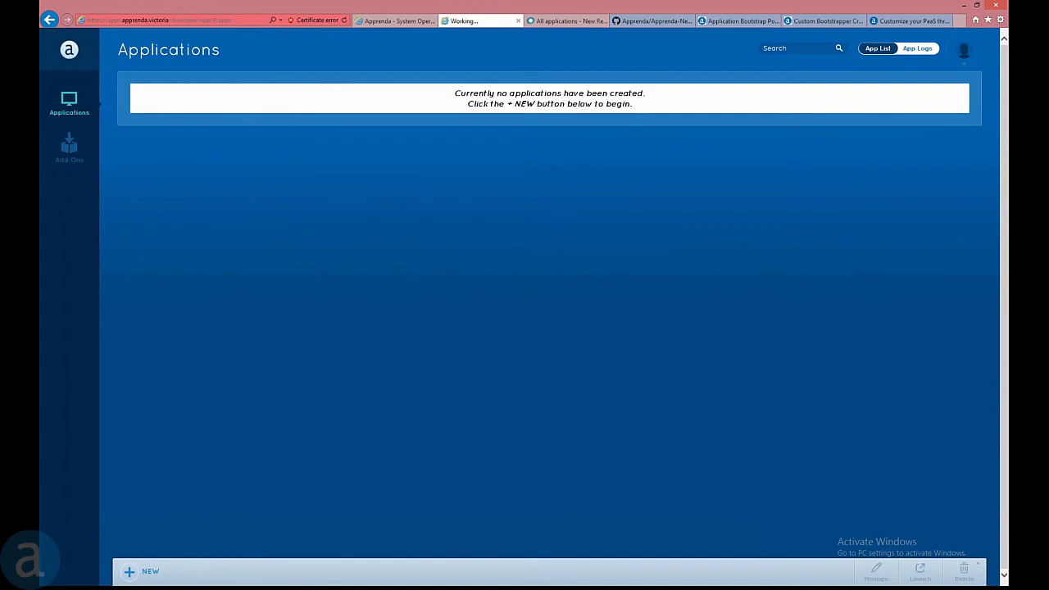
Step: Create TimeCardNRelic by uploading Downloads > Apprenda Apps > TCard_NewRelic_Archive.zip and saving
click(131, 571)
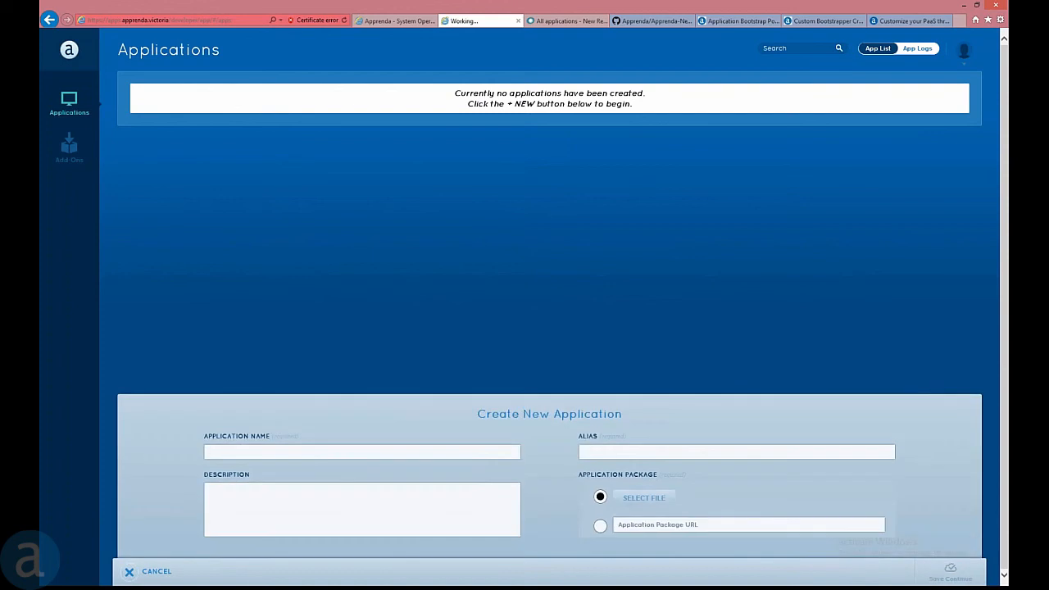
text(TimeCardNR)
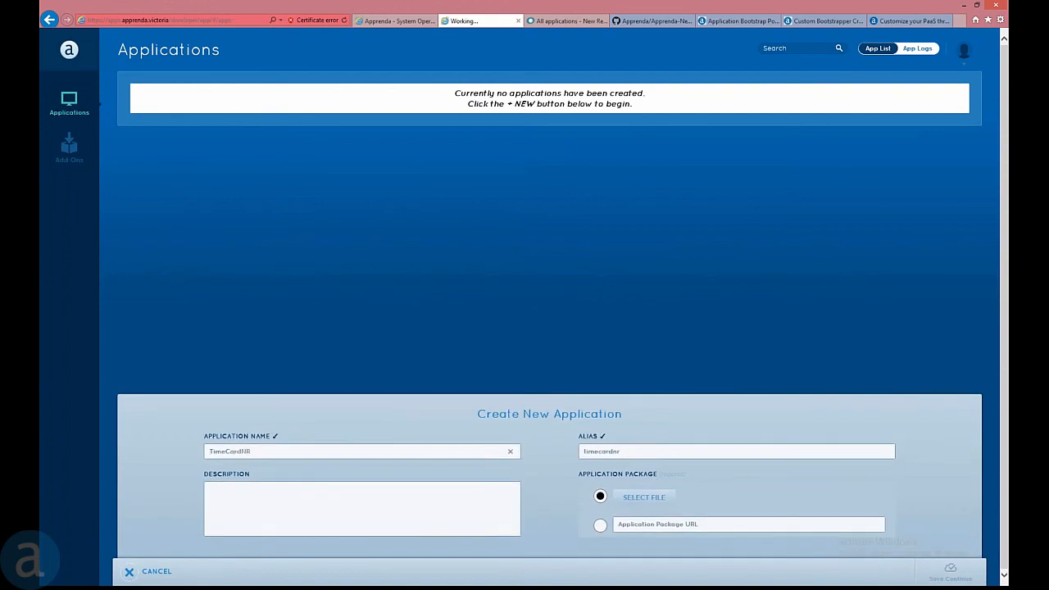
text(elic)
click(644, 498)
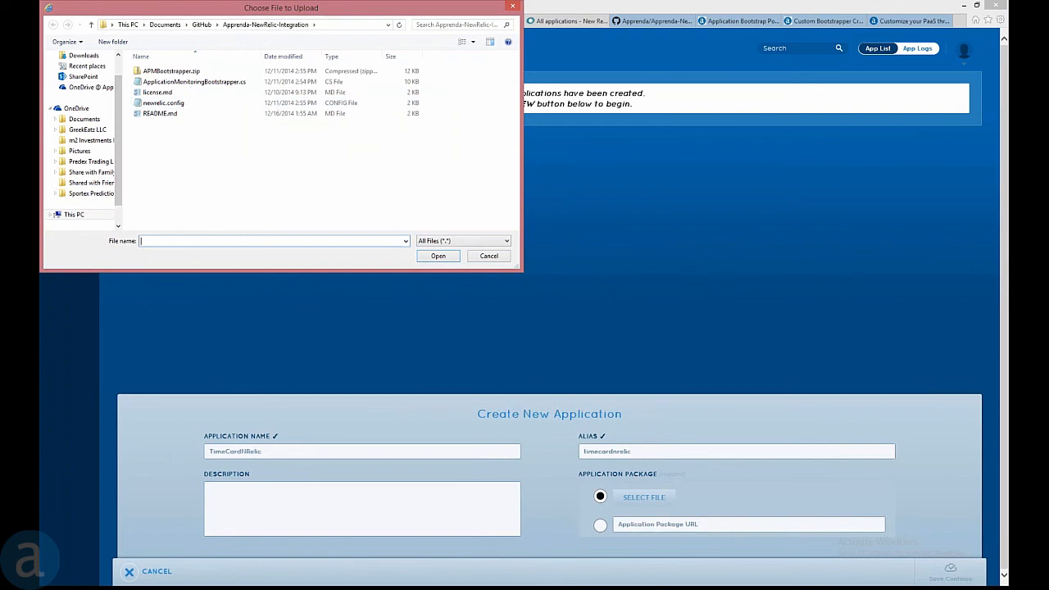
scroll(82, 139, up, 1)
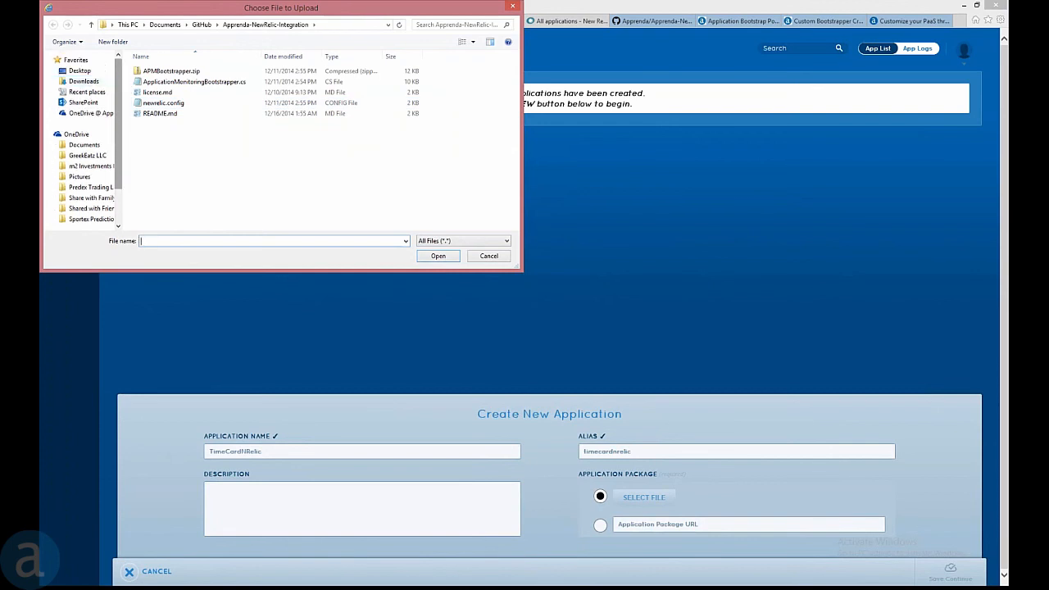
click(83, 81)
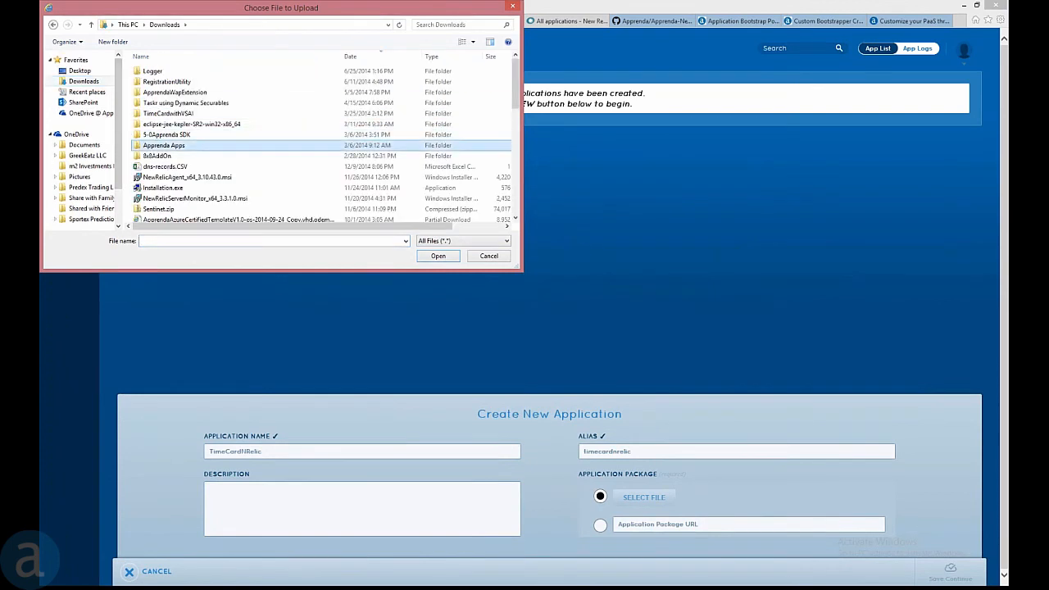
double_click(164, 145)
double_click(180, 135)
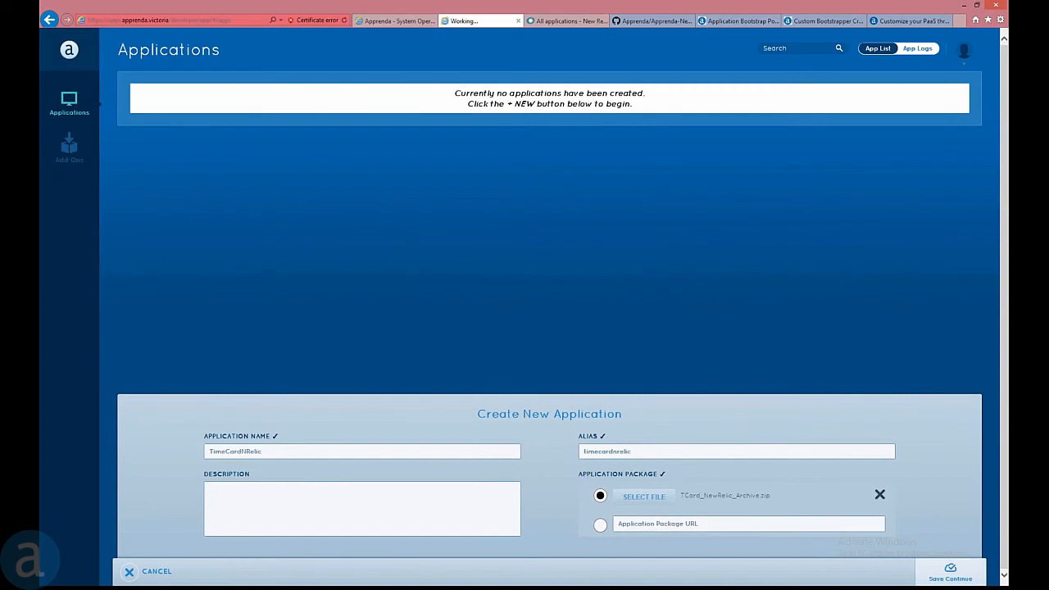
click(950, 572)
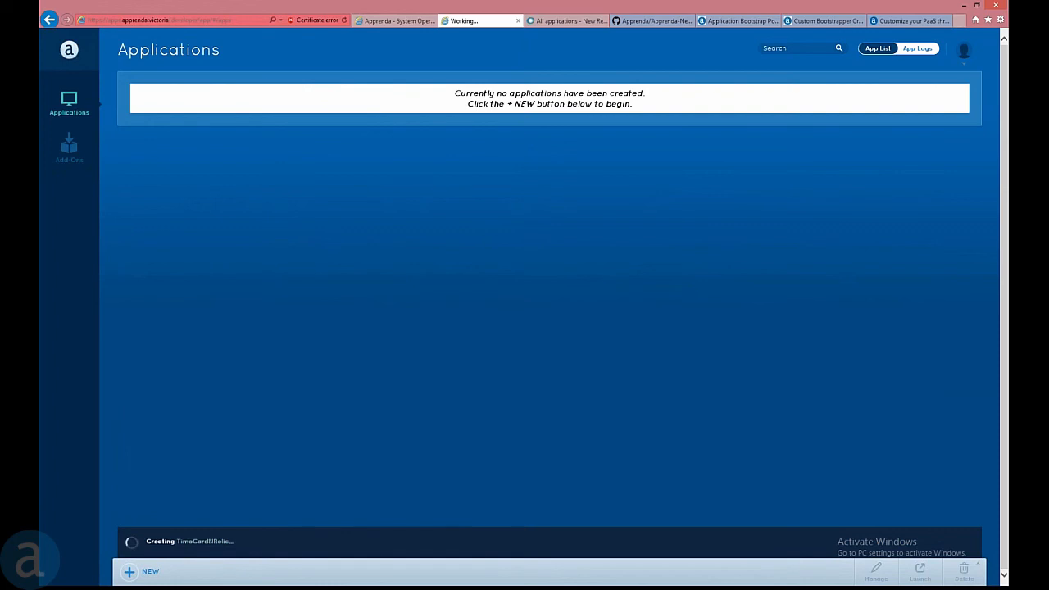
Step: Open TCard_NewRelic_Archive.zip from Downloads > Apprenda Apps in File Explorer
key(super+r)
text(down)
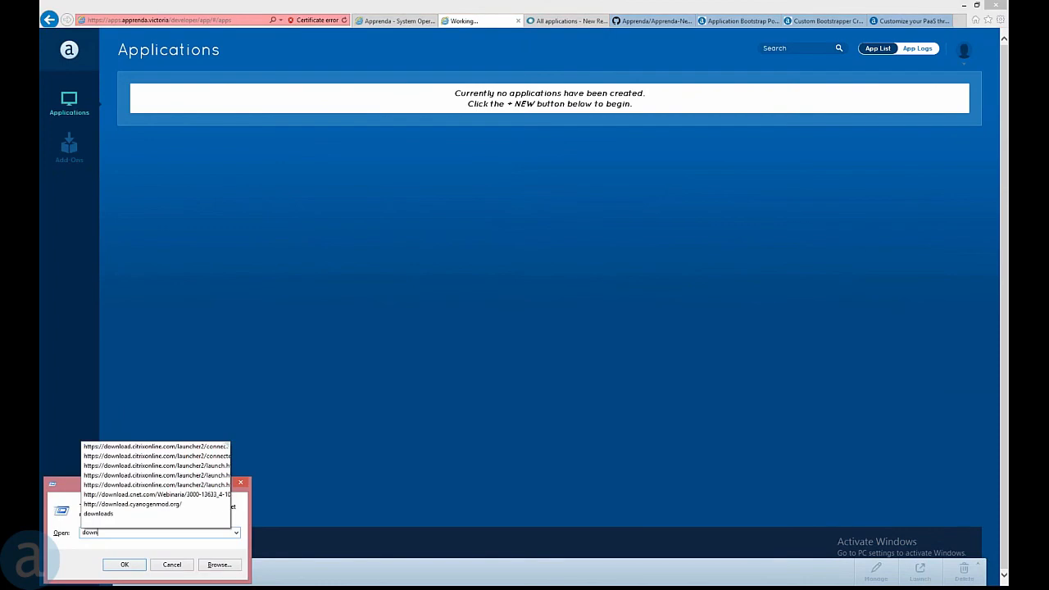
text(loads)
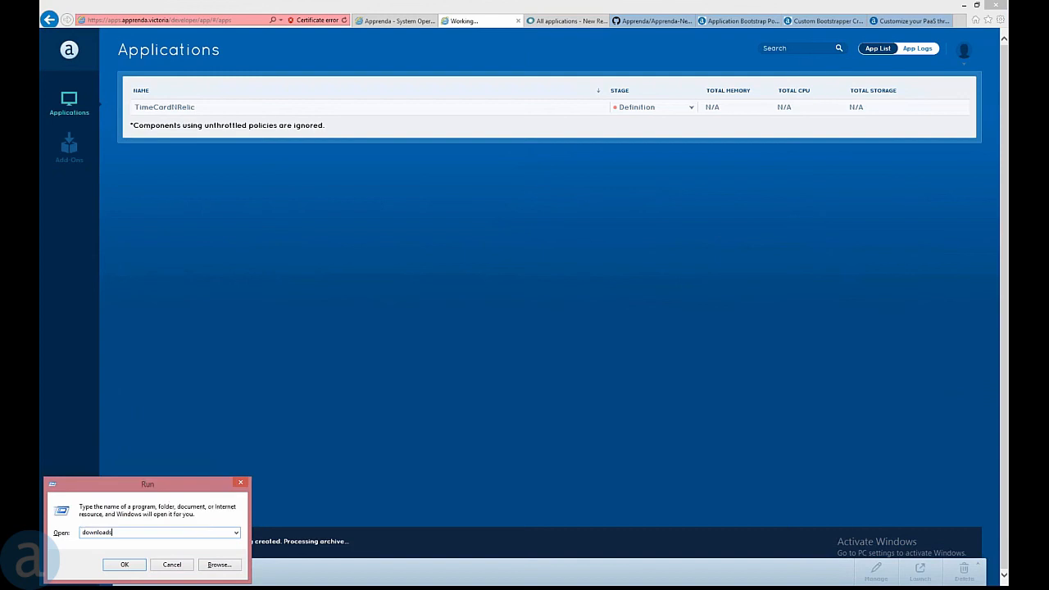
key(Return)
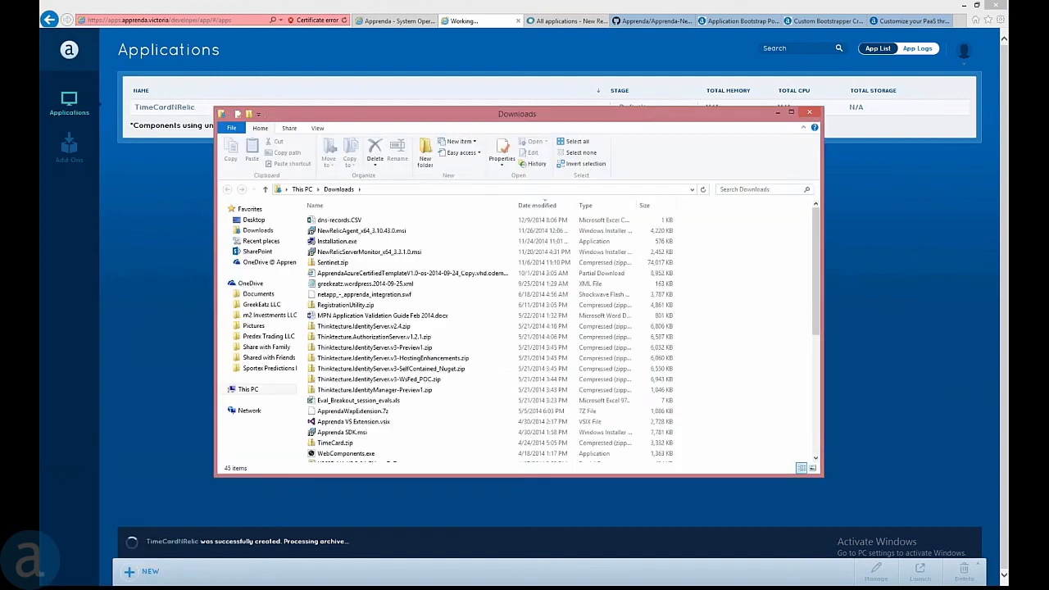
key(alt+F4)
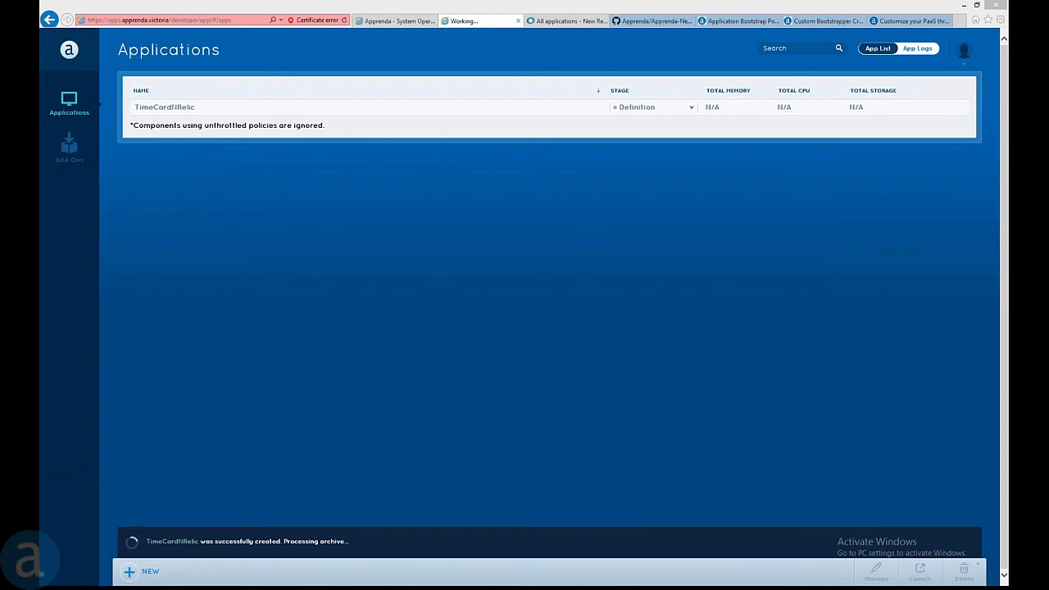
drag(1047, 214, 615, 158)
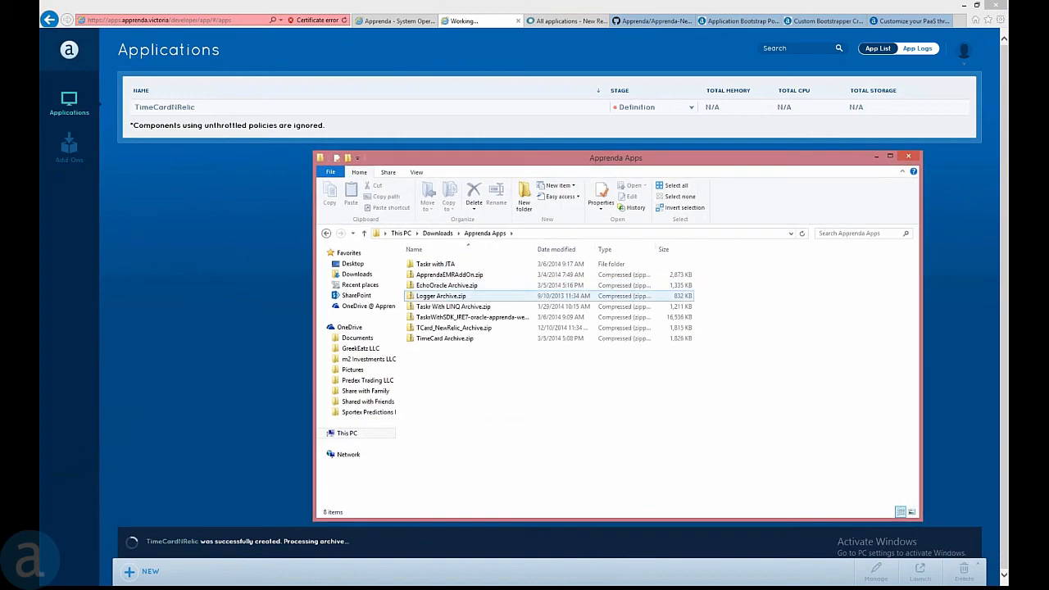
key(Return)
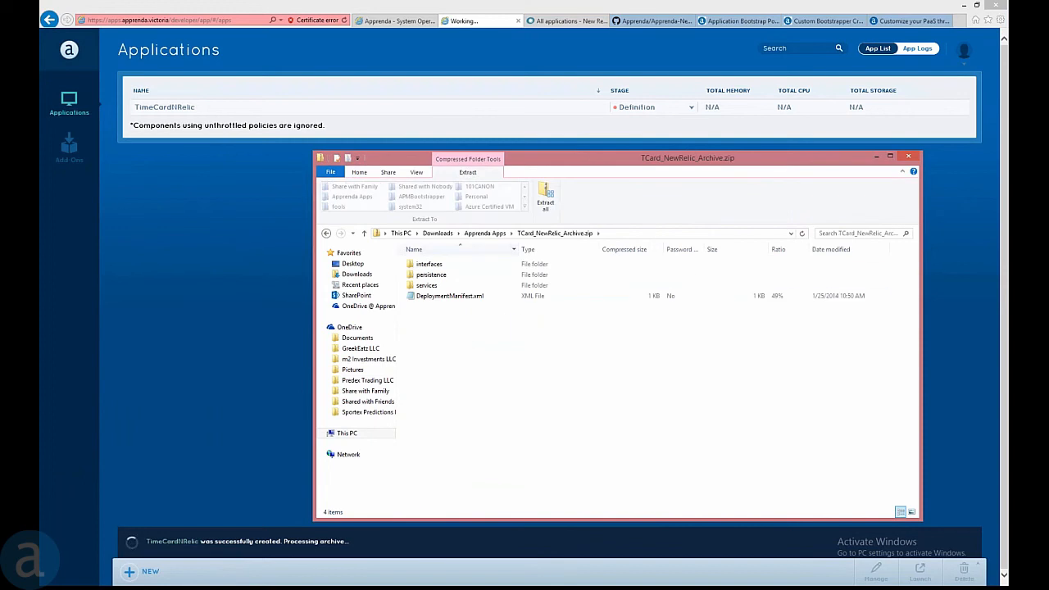
drag(518, 249, 542, 249)
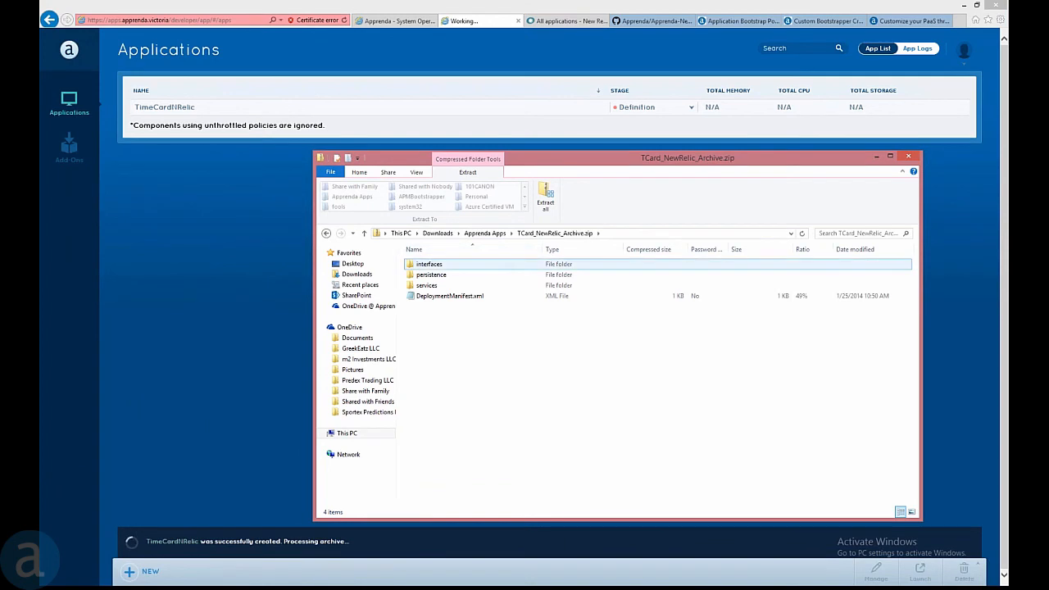
Step: Browse the archive's interfaces/root and persistence/Scripts folders
double_click(524, 264)
double_click(524, 264)
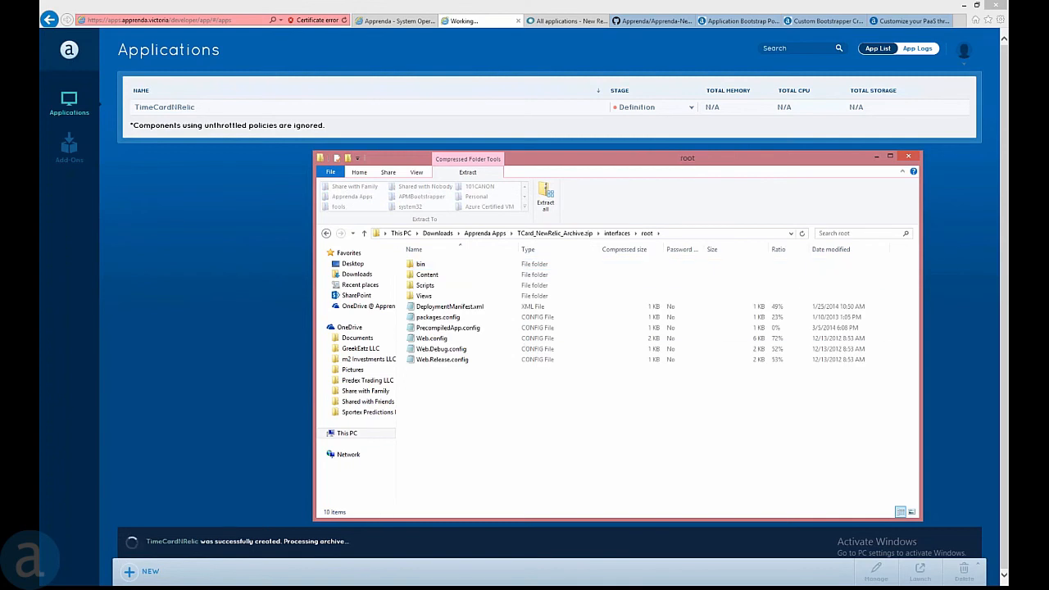
key(BackSpace)
key(BackSpace)
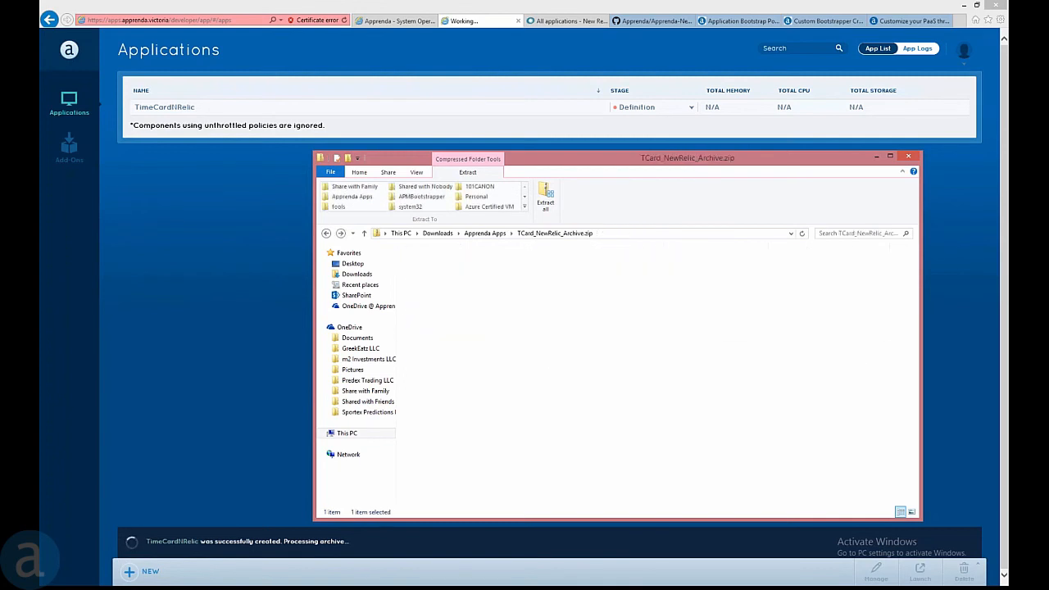
key(Down)
key(Return)
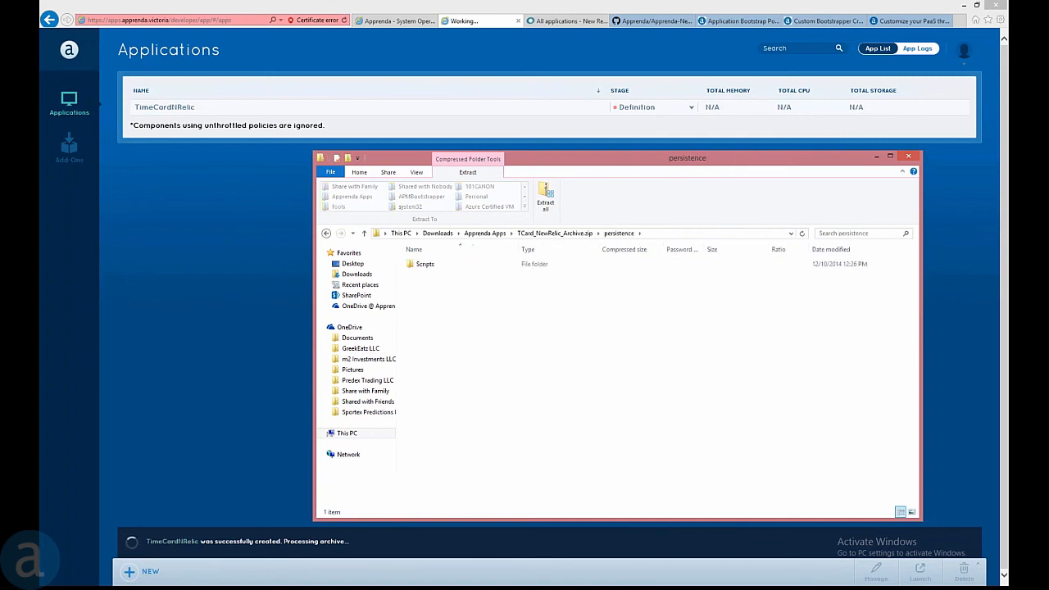
key(Return)
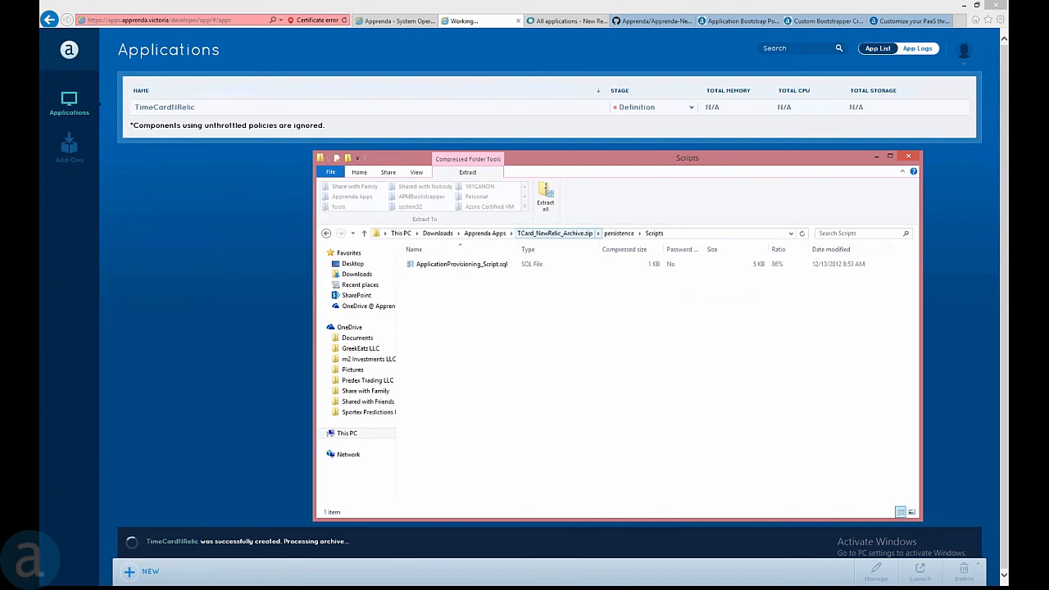
Step: Browse services/TimeCard.Service in the archive, then close the Explorer window
click(555, 233)
double_click(427, 286)
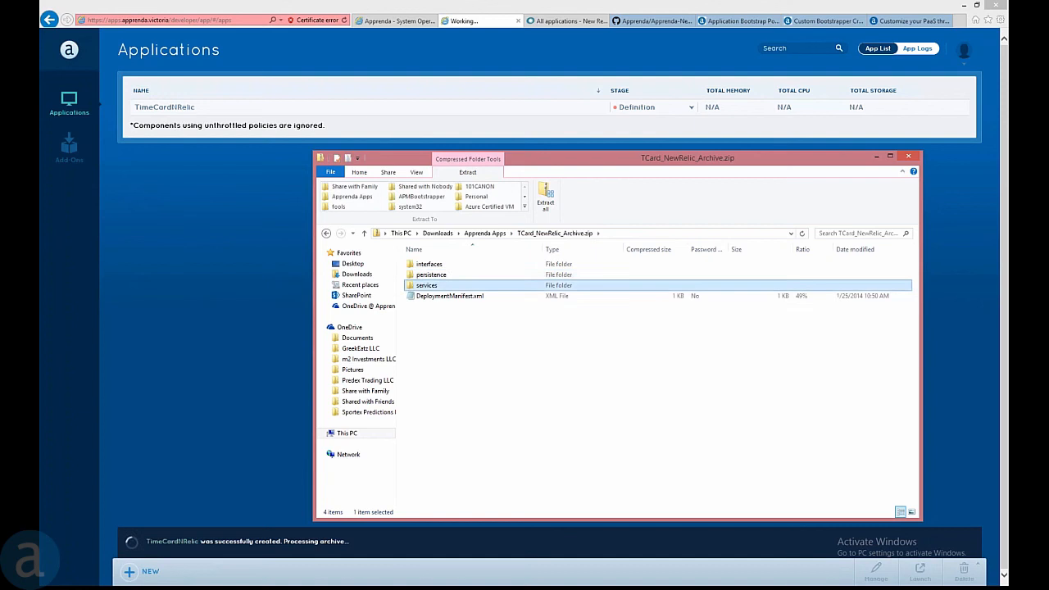
double_click(440, 264)
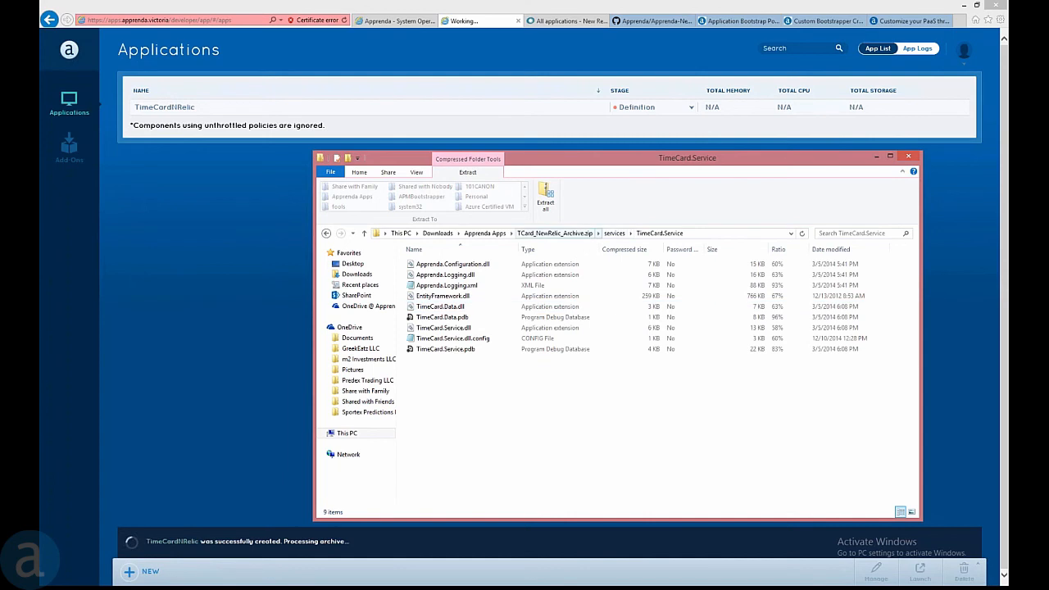
click(555, 233)
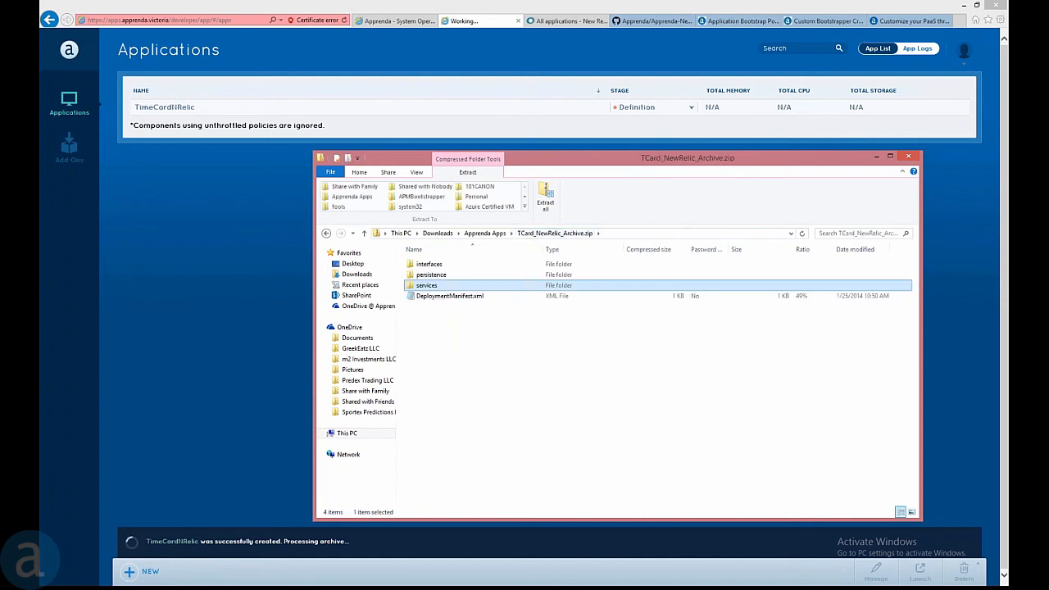
click(623, 369)
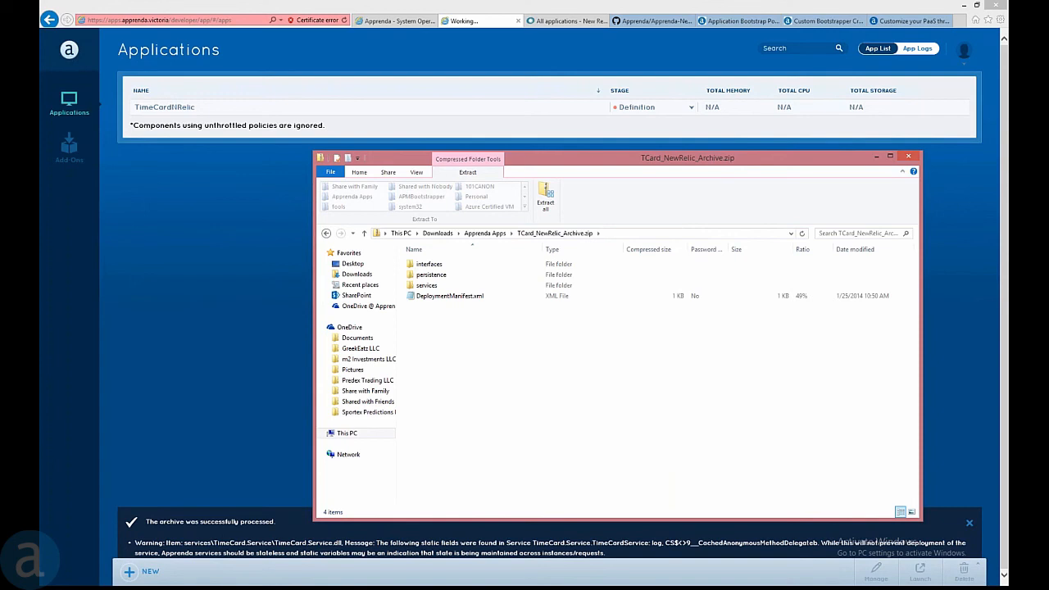
click(908, 156)
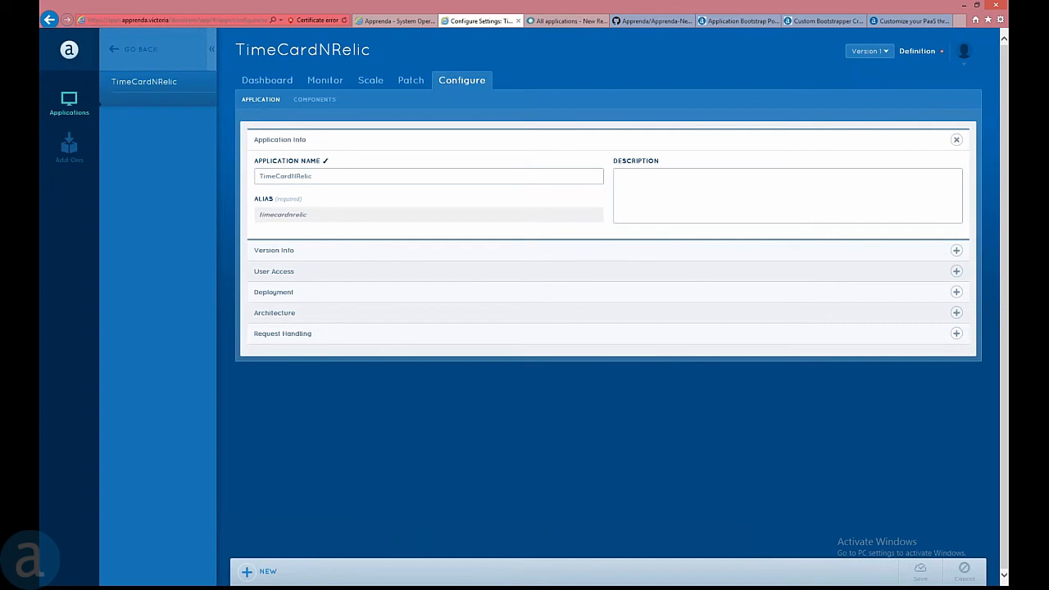
Step: Expand TimeCardNRelic's Deployment section and highlight the Application Performance Monitoring Group property
click(956, 291)
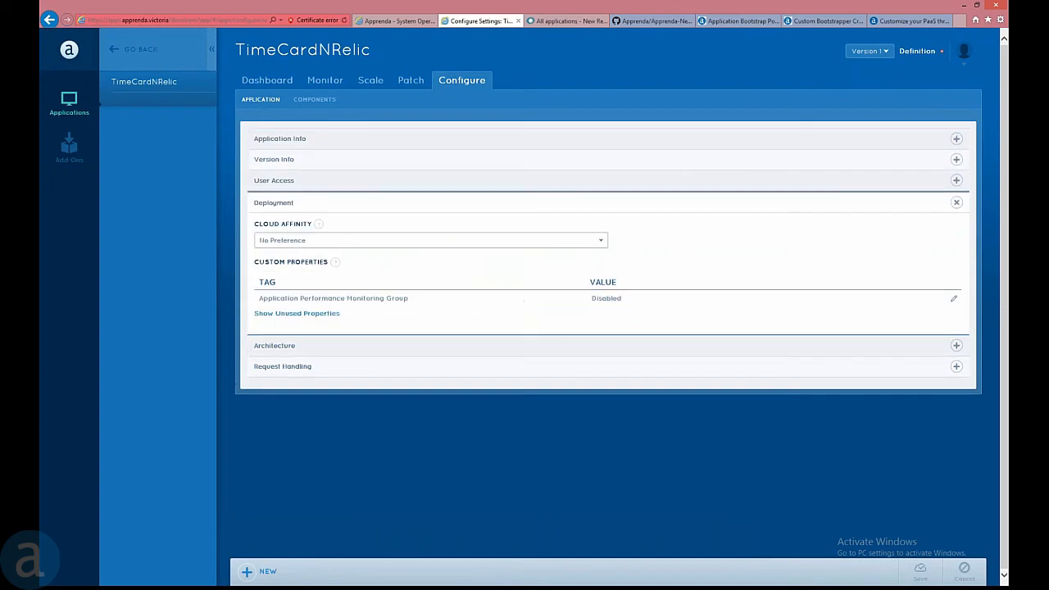
drag(259, 299, 409, 299)
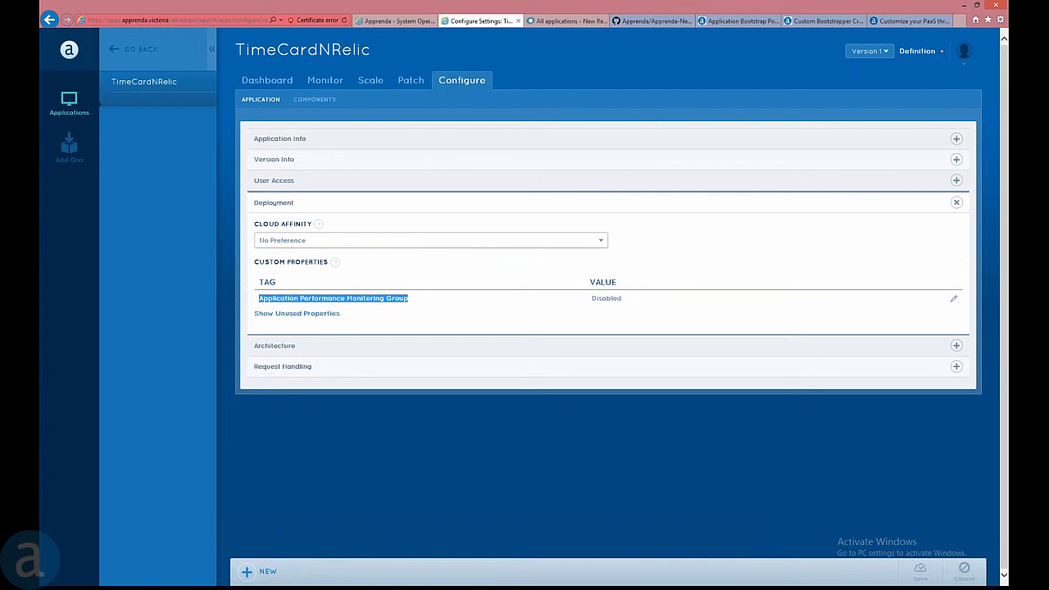
Step: Set the Application Performance Monitoring Group property to Enabled and save
click(954, 299)
click(612, 298)
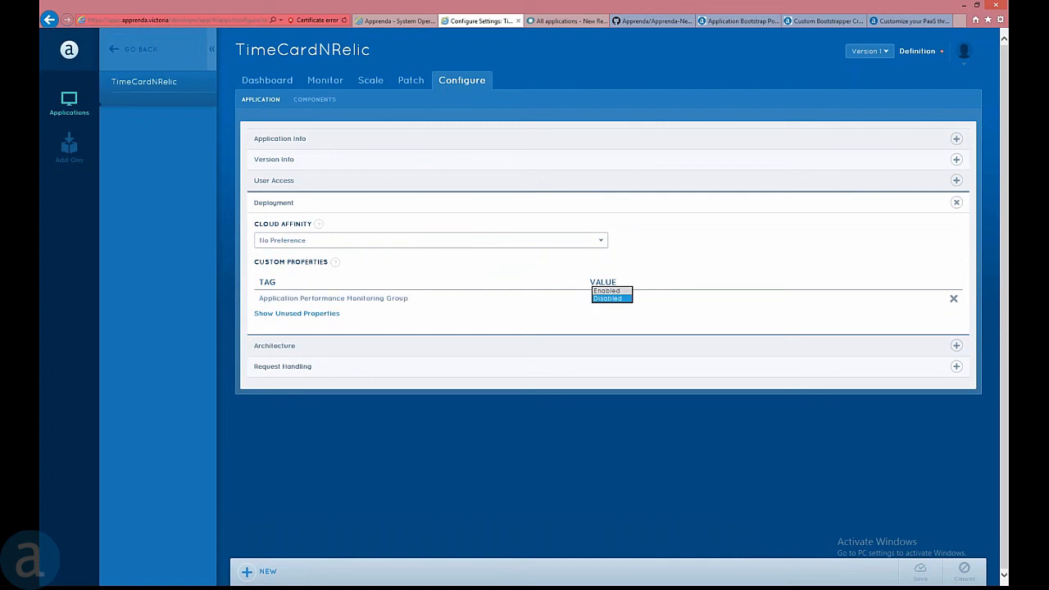
click(610, 291)
click(920, 572)
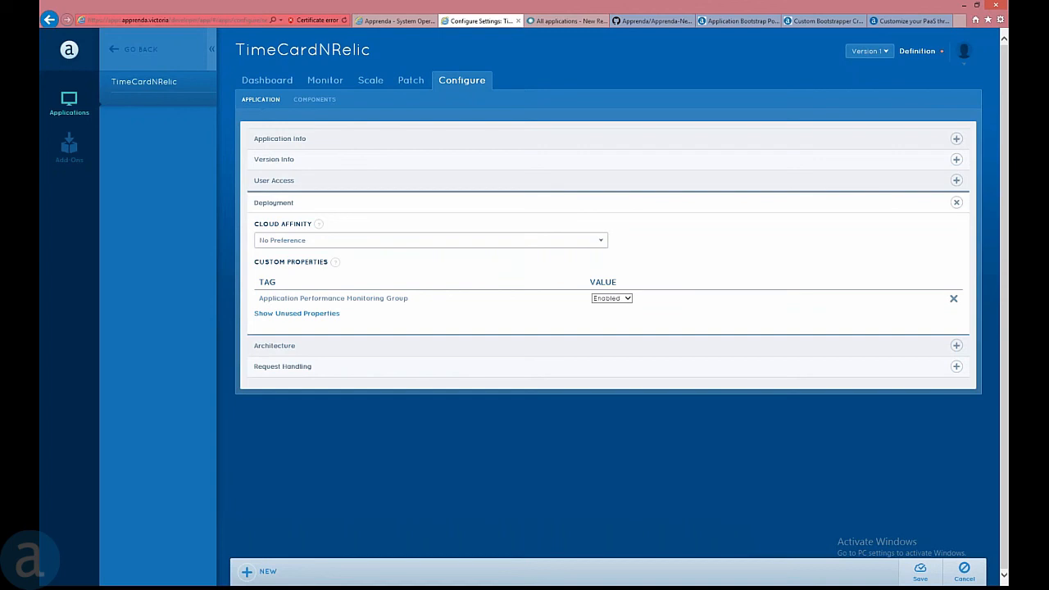
Step: Set APM Application Name to TCARDNRELIC, paste the APM subscription ID, and save
click(297, 313)
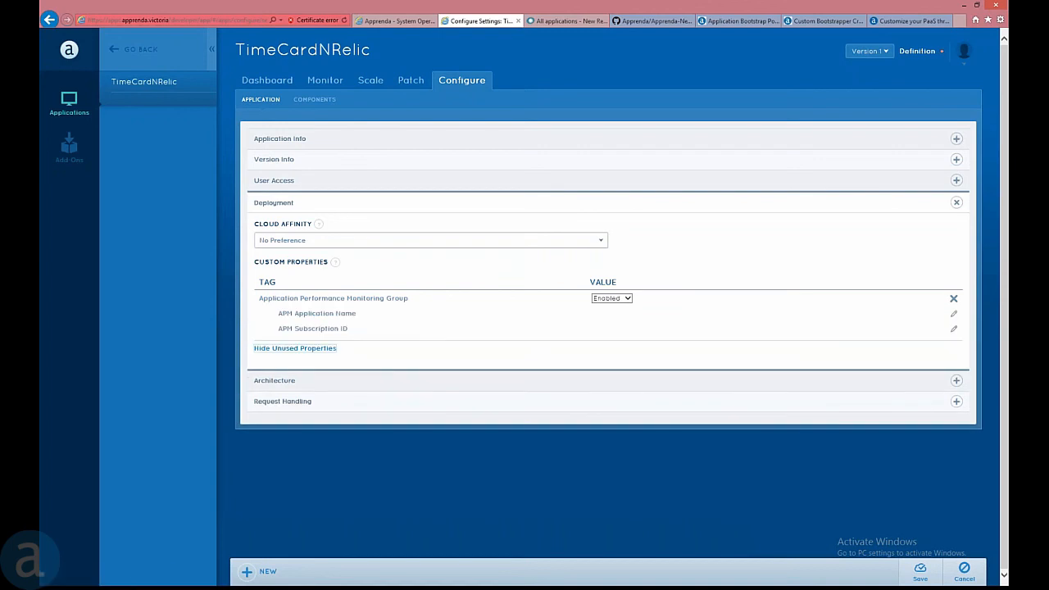
click(954, 314)
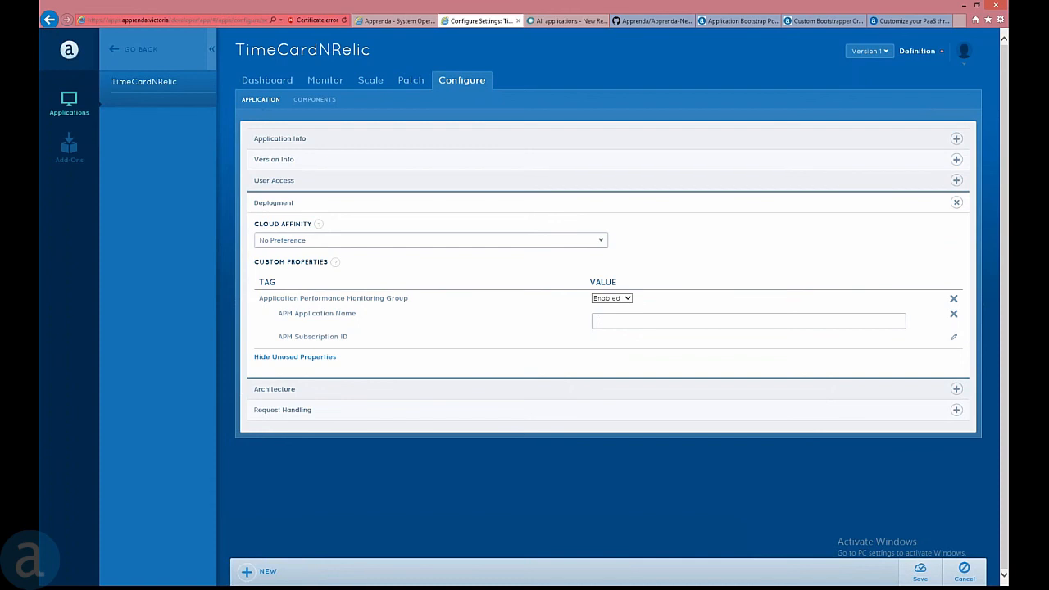
text(TCARDNRELIC)
click(954, 337)
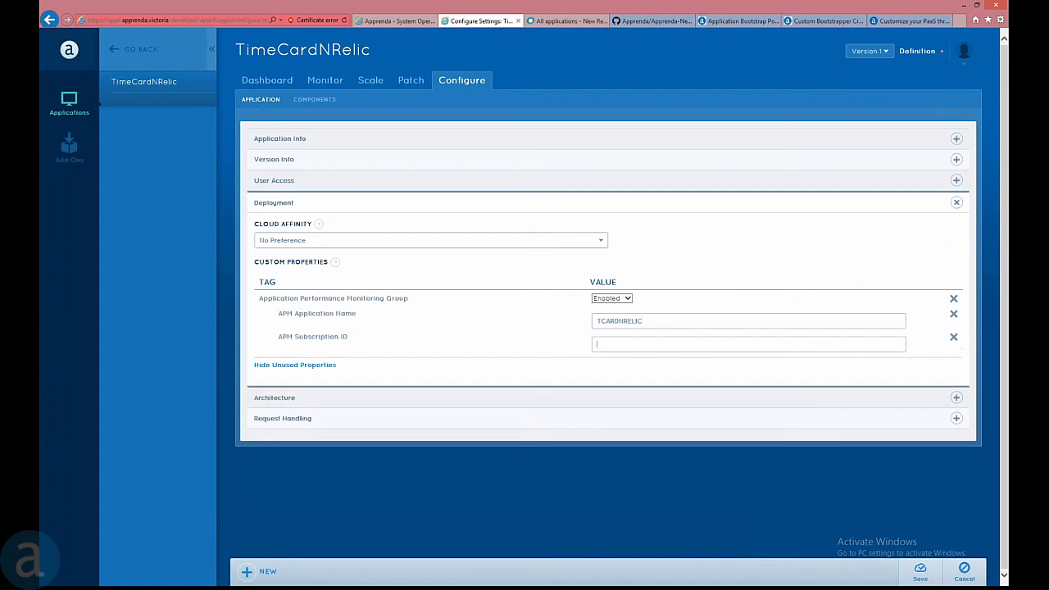
key(alt+Tab)
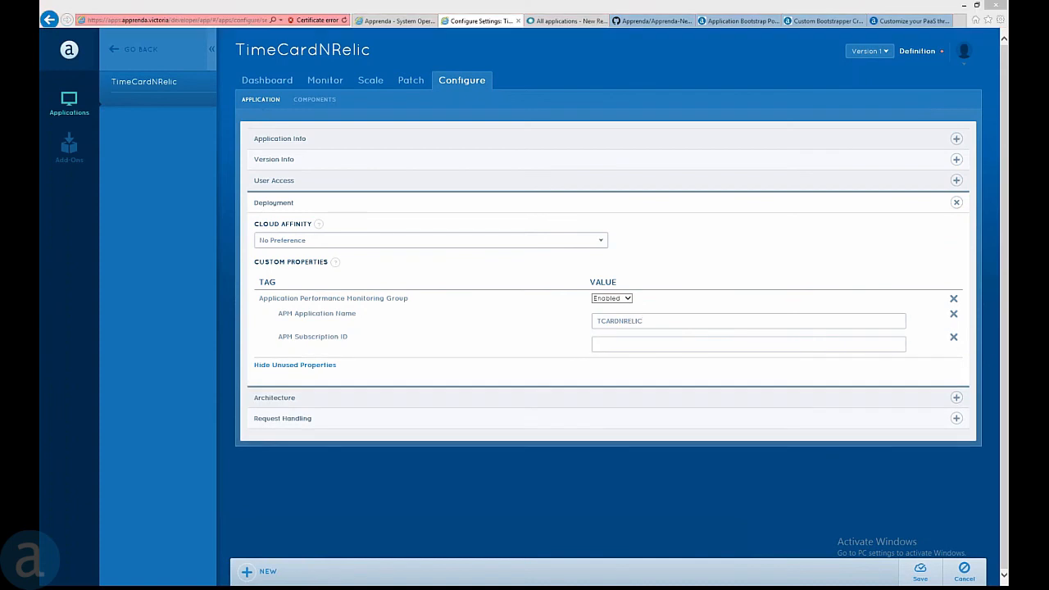
key(alt+Tab)
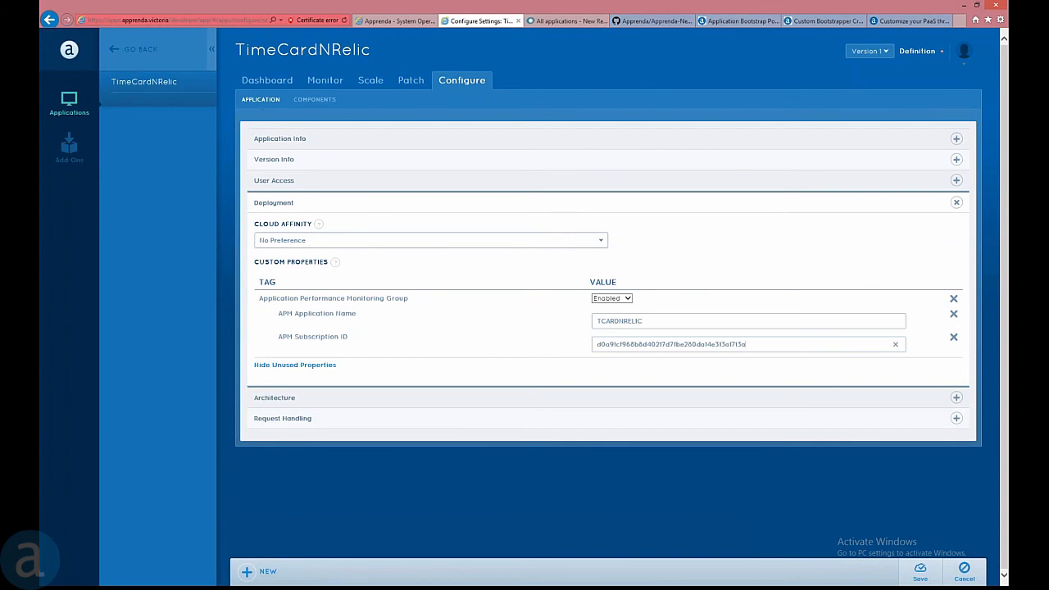
click(920, 571)
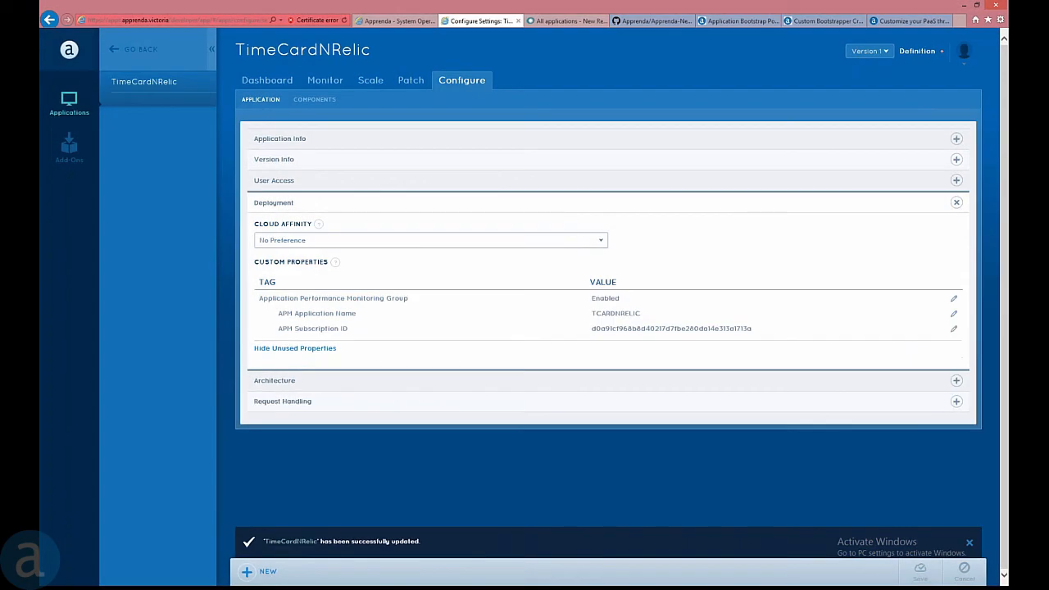
click(371, 79)
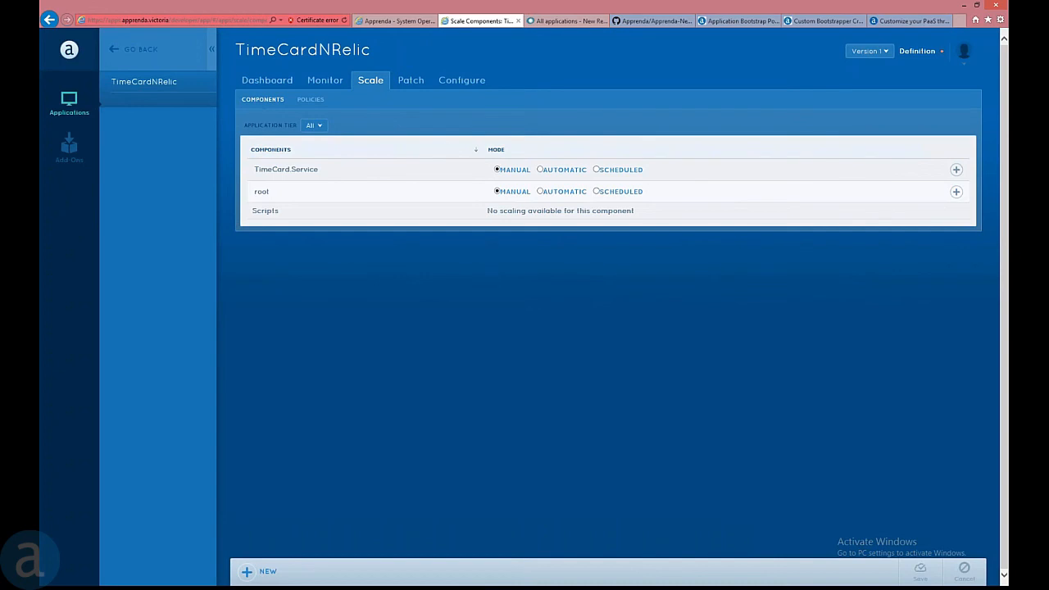
Step: Enable Min Instances of 1 for TimeCard.Service and root, save, and go to the Dashboard
click(956, 169)
click(304, 203)
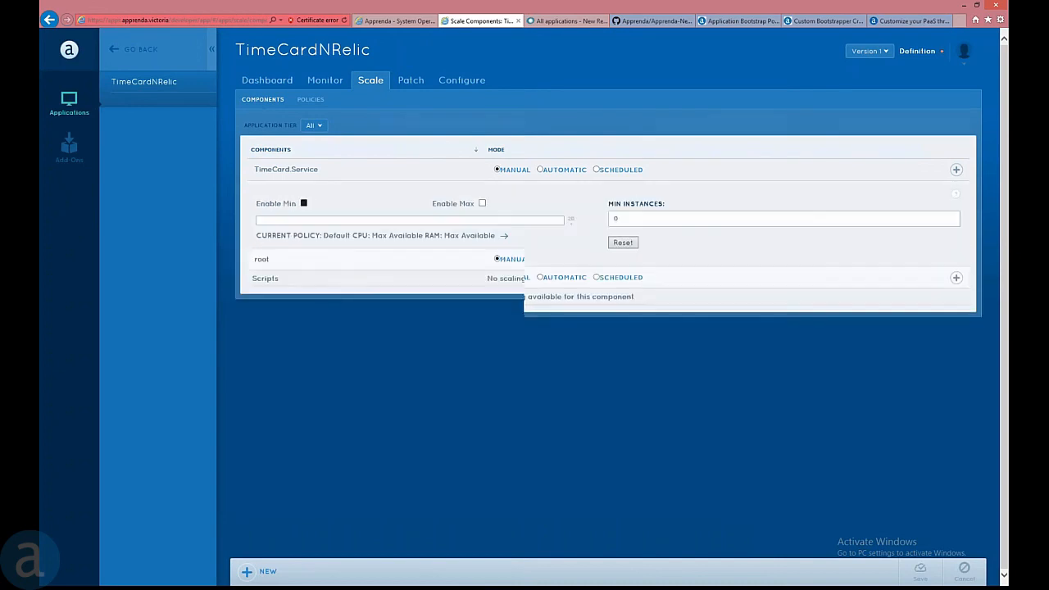
drag(262, 220, 280, 221)
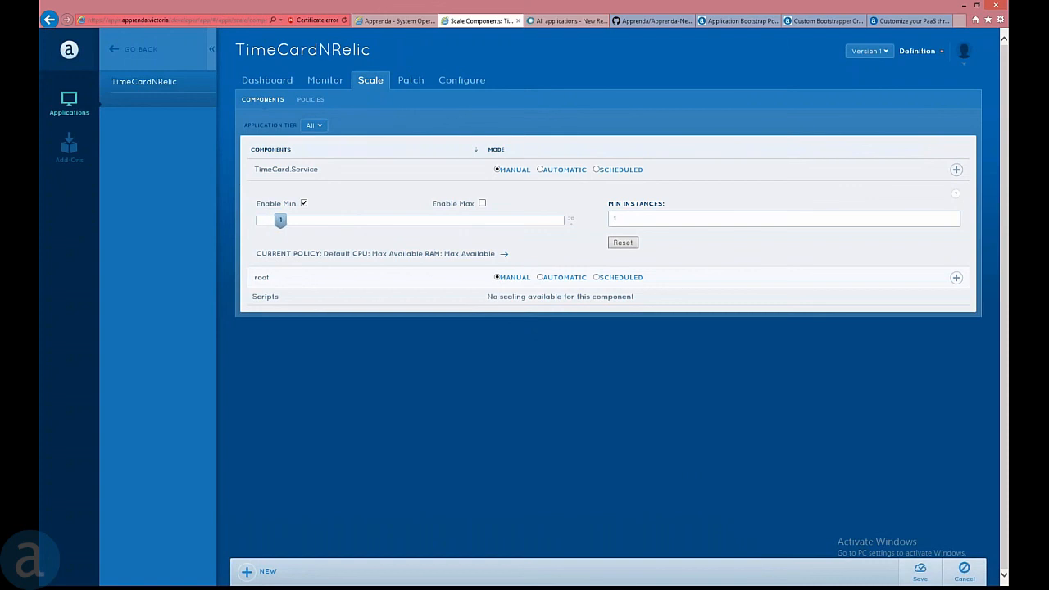
click(957, 278)
click(304, 225)
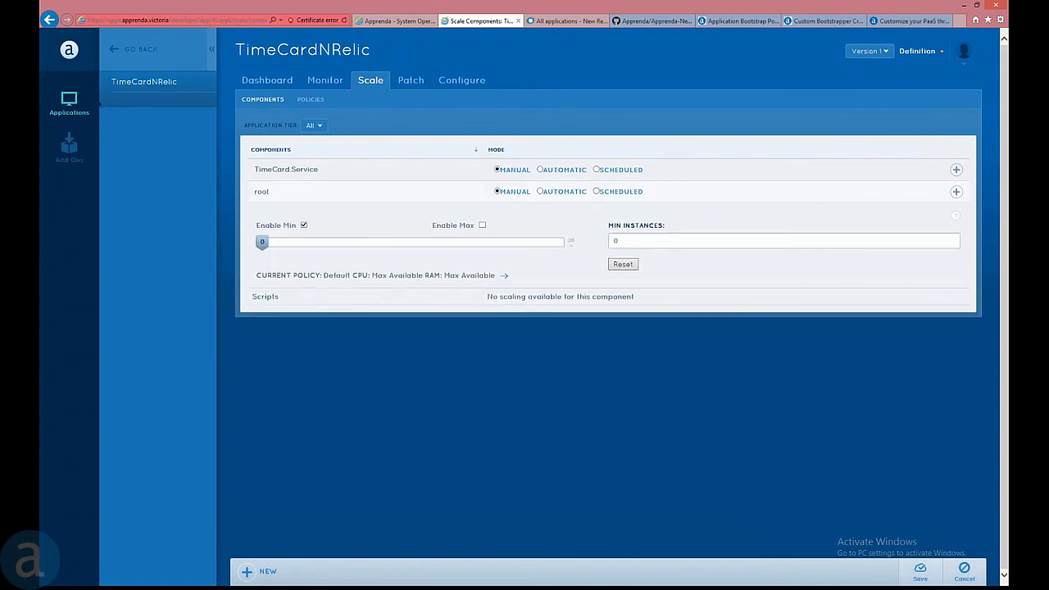
drag(263, 242, 286, 241)
click(920, 571)
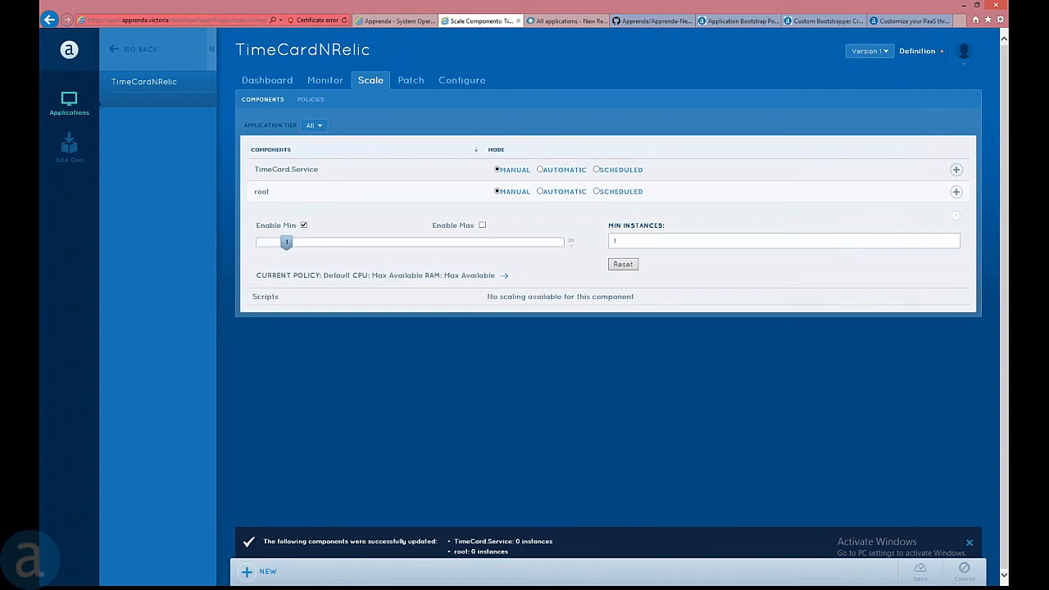
click(267, 81)
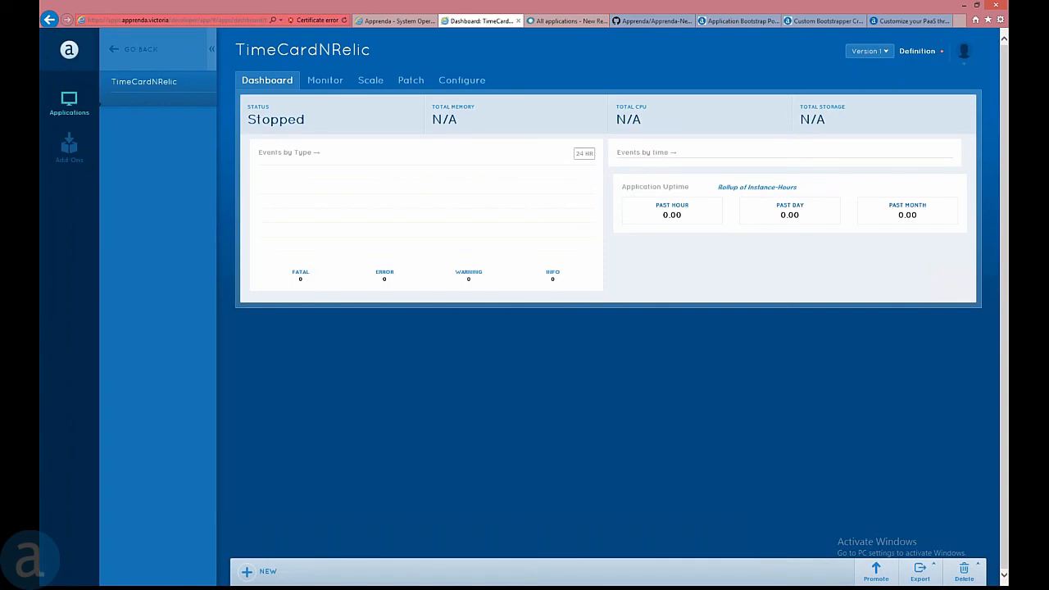
Step: Promote TimeCardNRelic and switch to New Relic's All applications tab
click(875, 571)
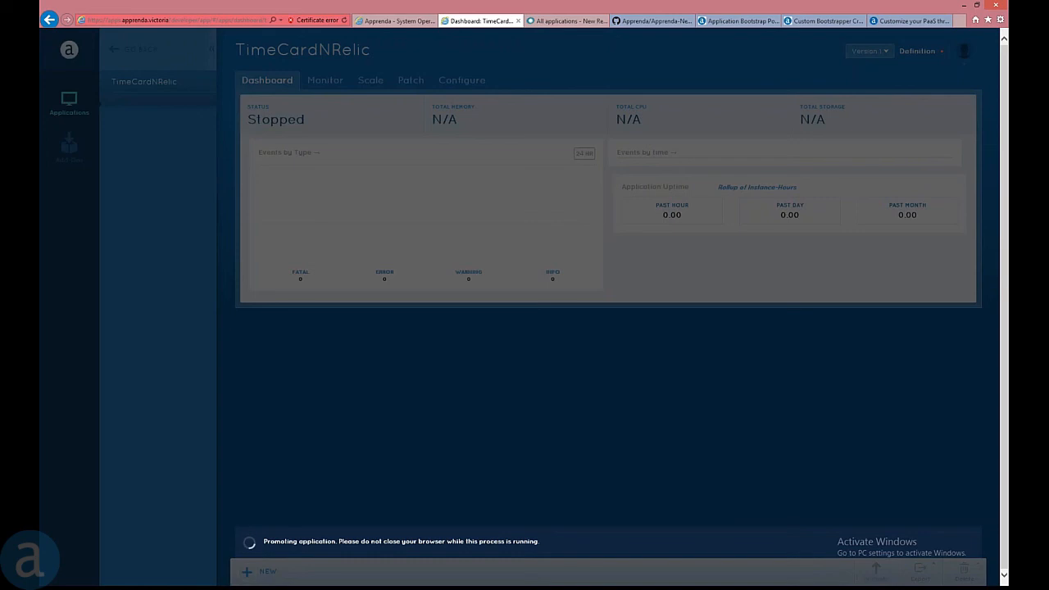
click(565, 21)
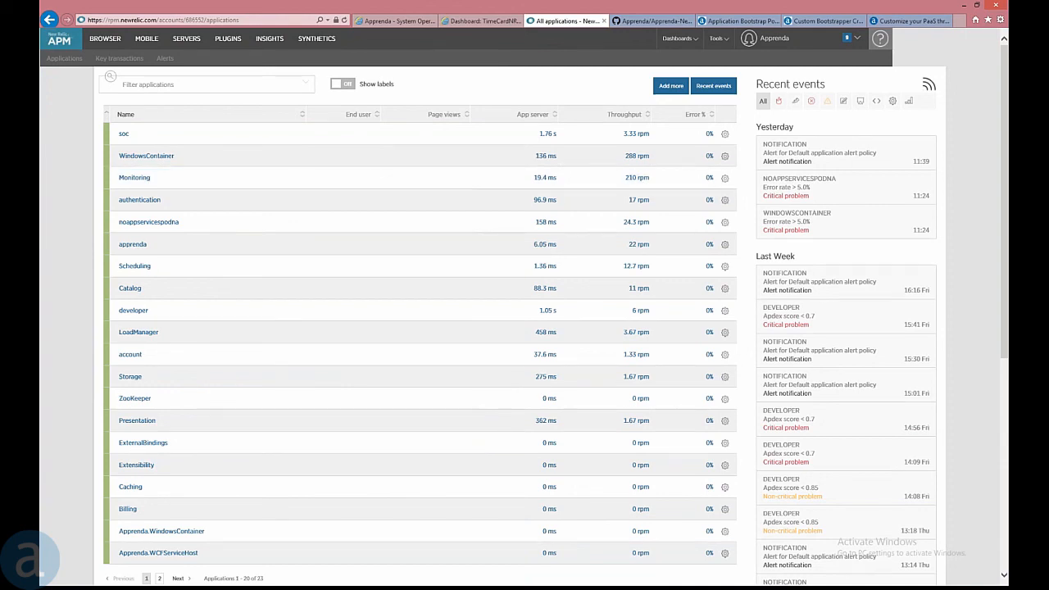
Step: Scroll through New Relic's monitored applications list and open the account menu
scroll(136, 247, down, 1)
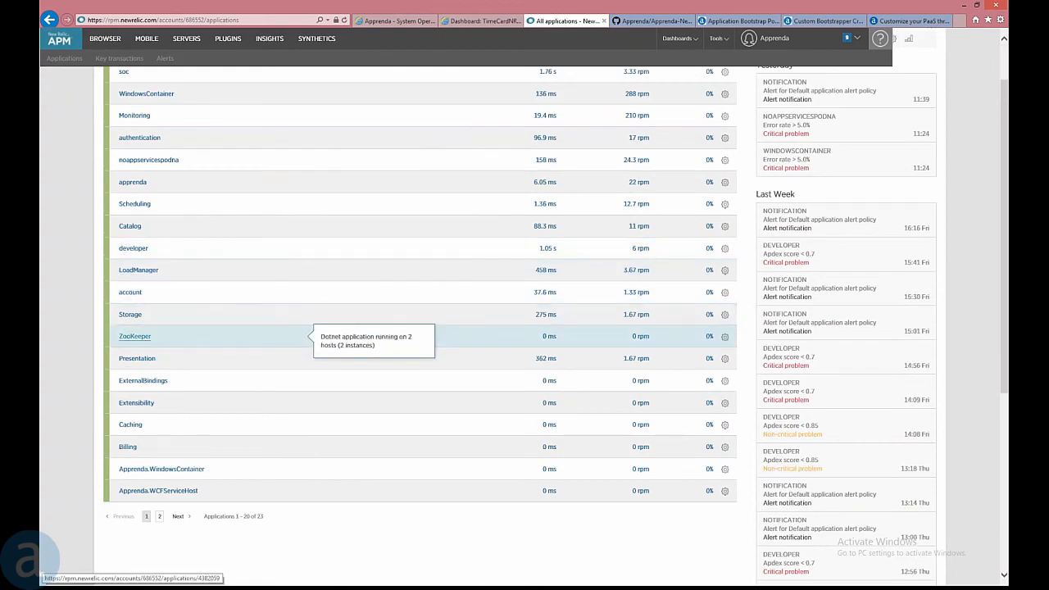
scroll(311, 359, up, 1)
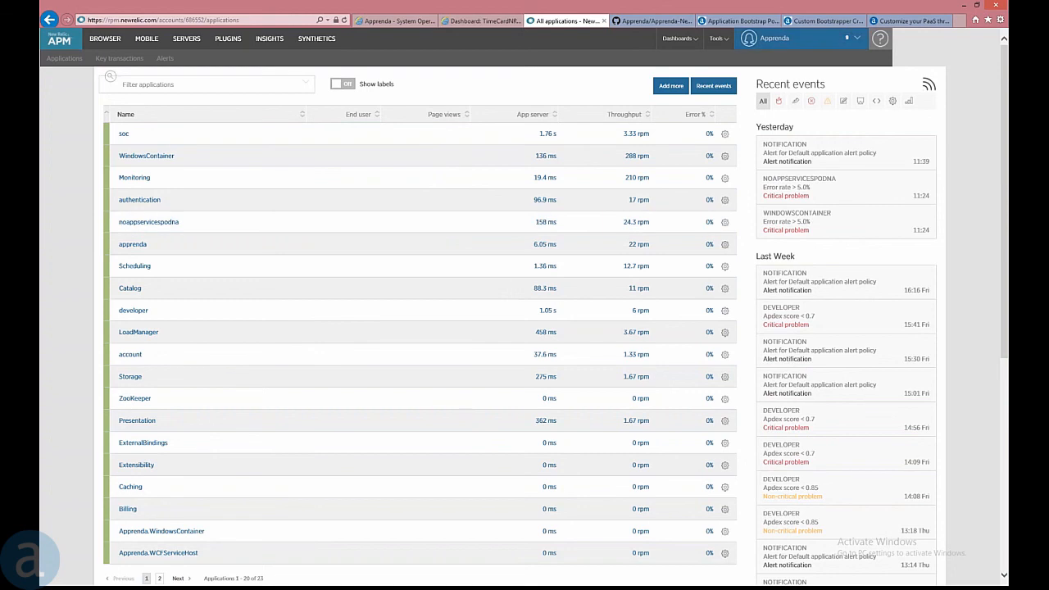
click(847, 38)
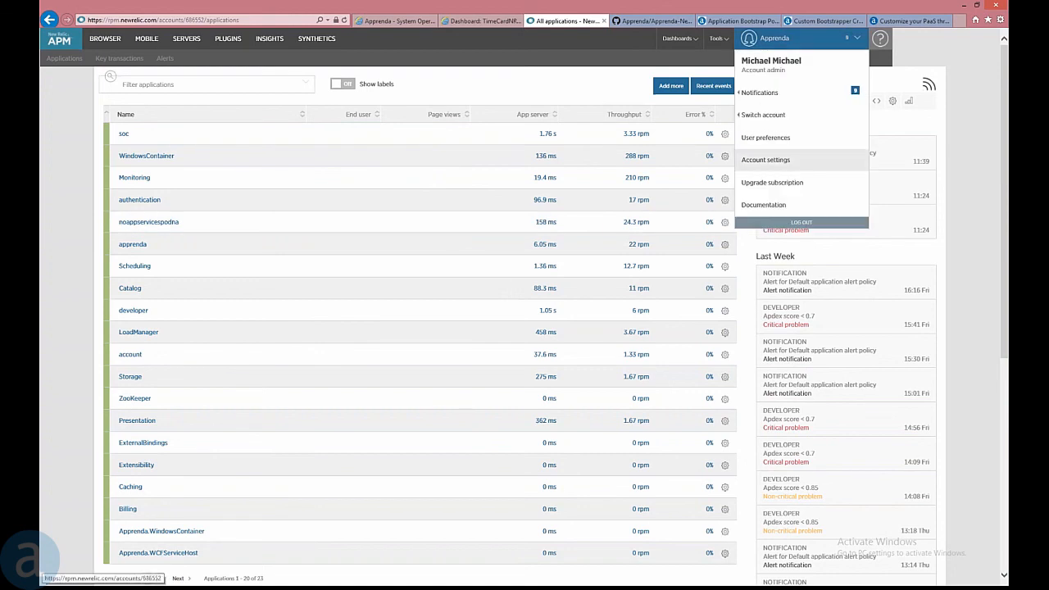
Step: Review the Apprenda account settings, then switch to the Apprenda2 sub-account
click(765, 160)
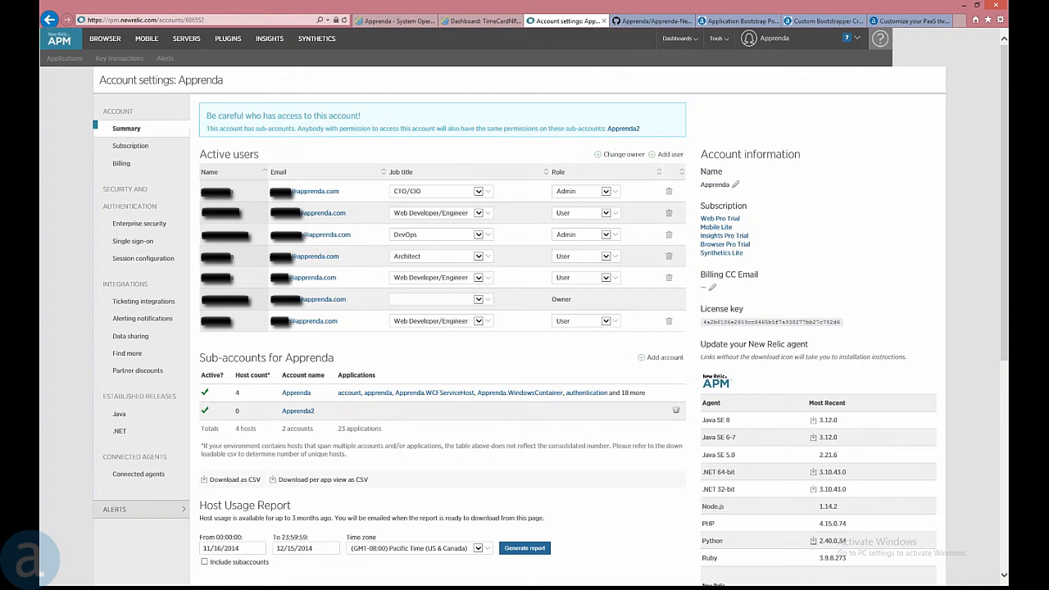
mouse_move(775, 38)
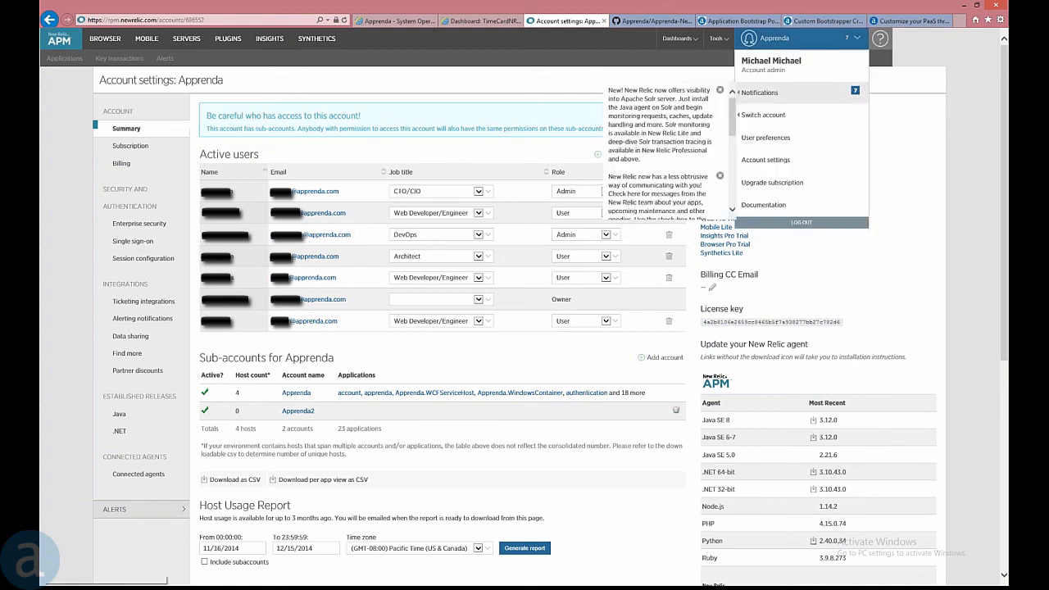
mouse_move(763, 115)
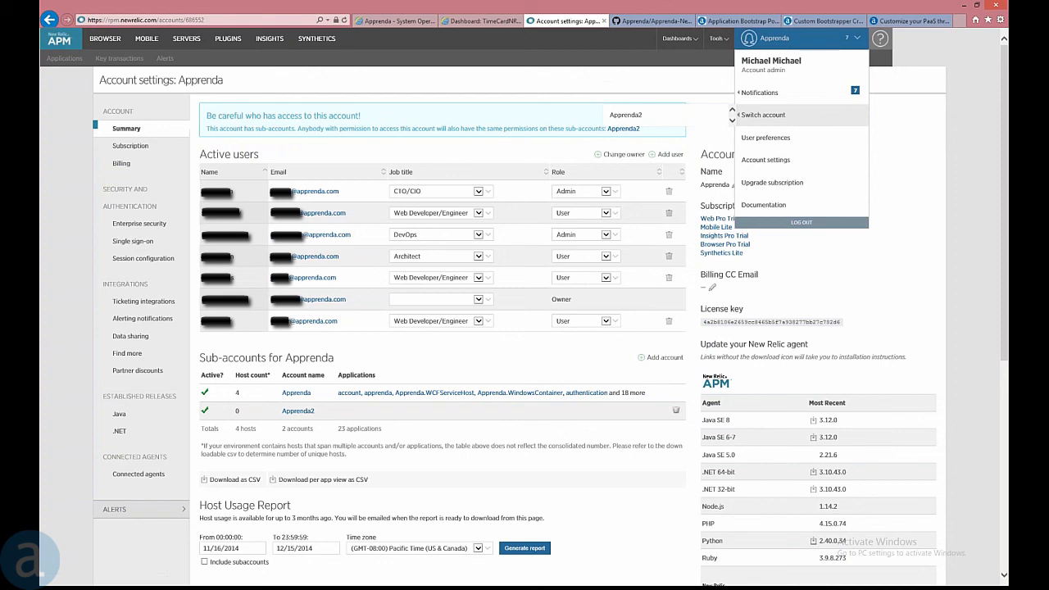
click(625, 114)
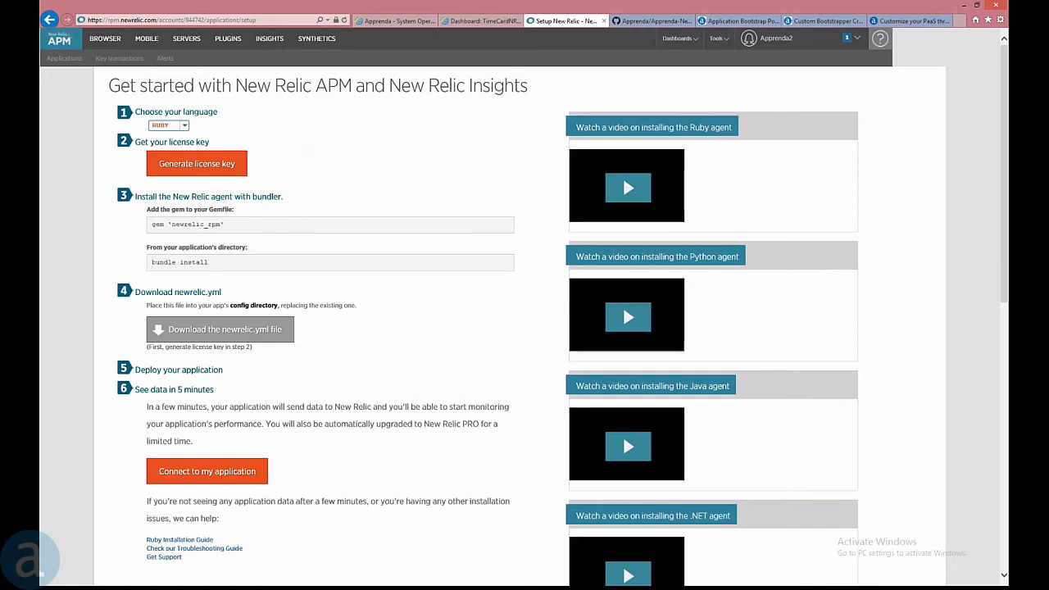
Step: Open Account settings from the Apprenda2 menu to view users, subscriptions and license key
click(800, 38)
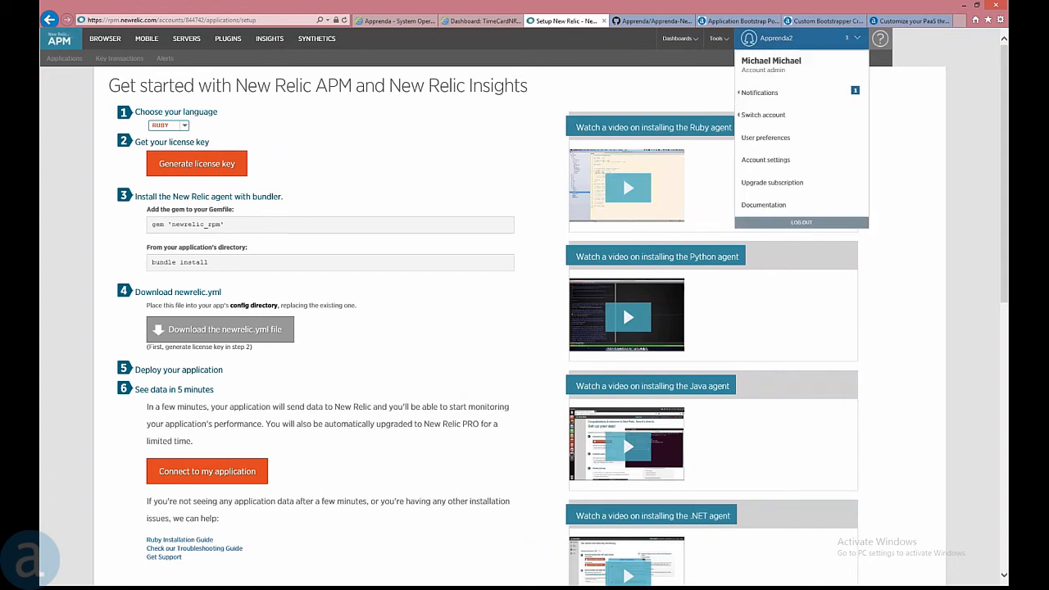
click(765, 159)
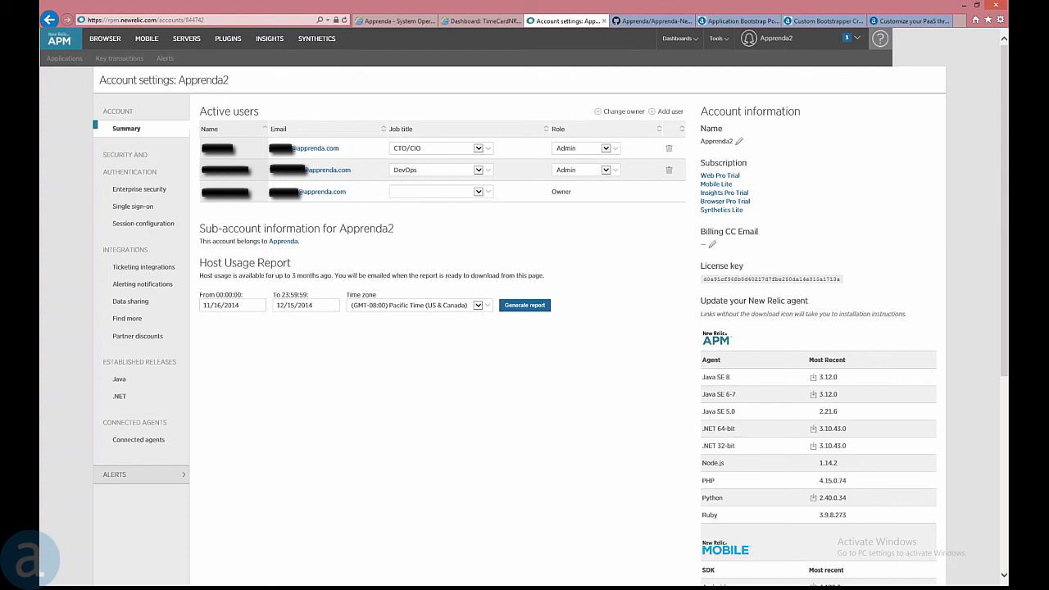
Step: Switch back to the TimeCardNRelic dashboard tab, now showing Running in Sandbox
key(ctrl+shift+Tab)
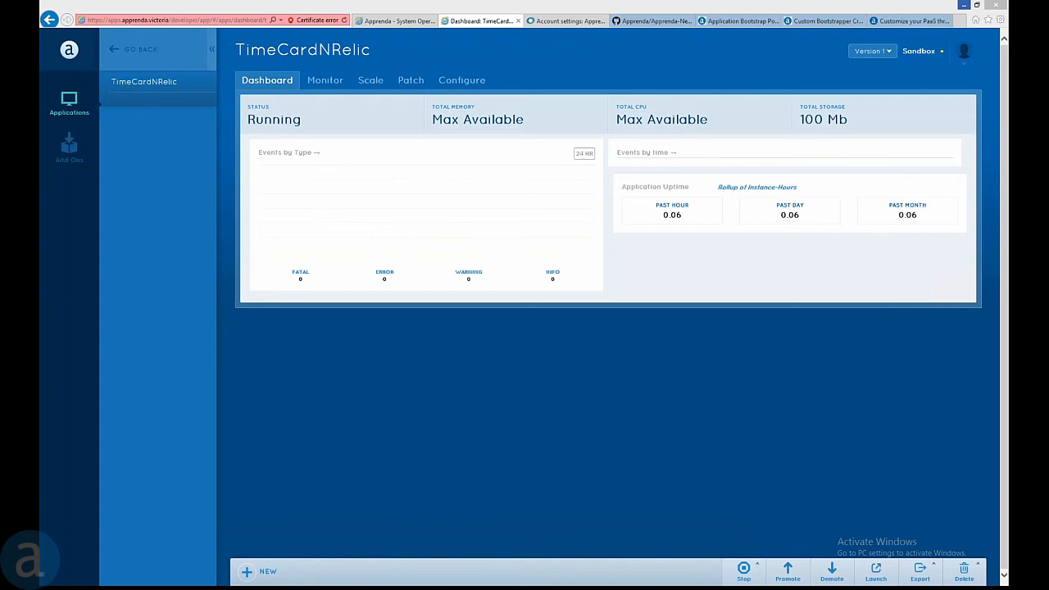
Step: Open the running TimeCardNRelic app and enter a new employee's name with title Director of PM
click(875, 571)
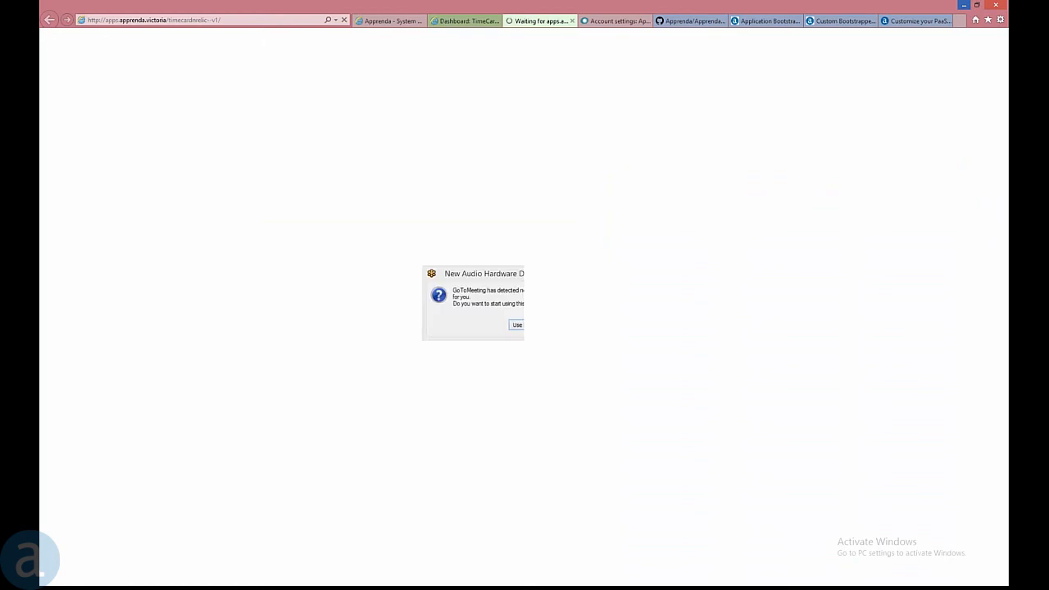
click(196, 20)
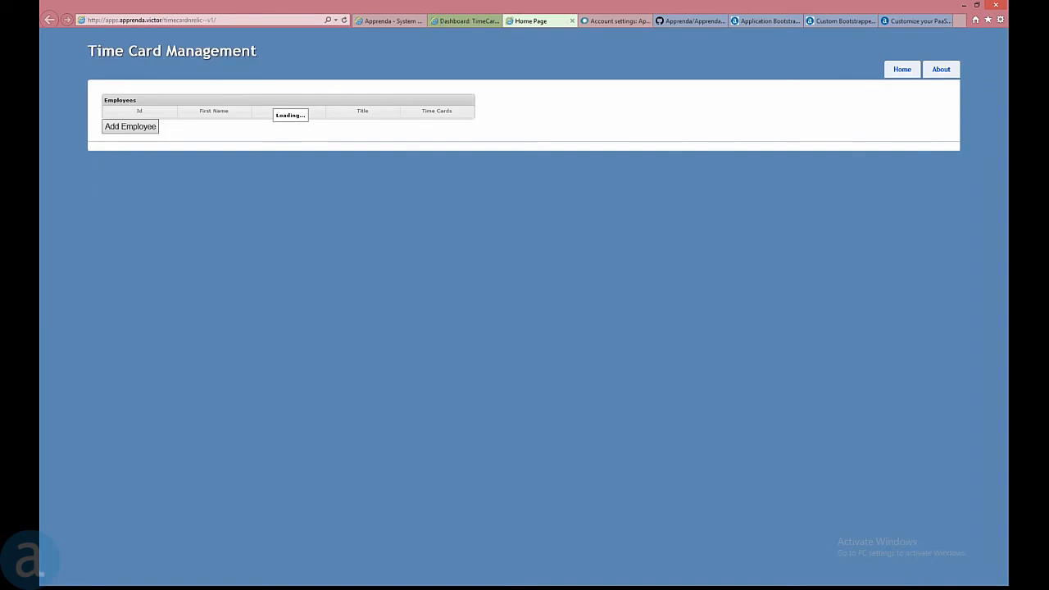
click(130, 126)
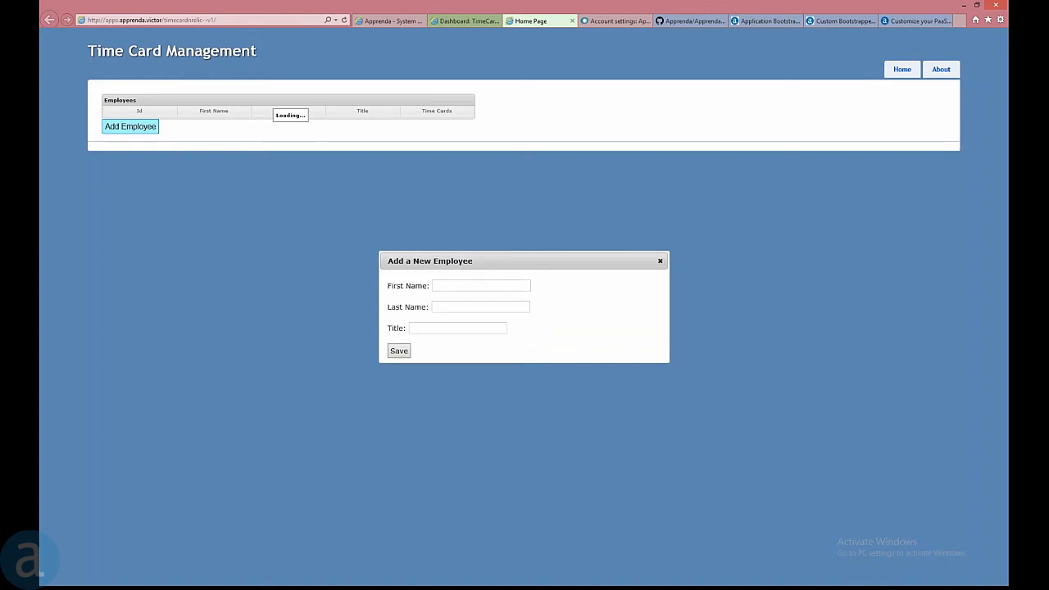
text(MichaelMichael)
key(Tab)
text(Director opf)
key(BackSpace)
key(BackSpace)
key(BackSpace)
text(f PM)
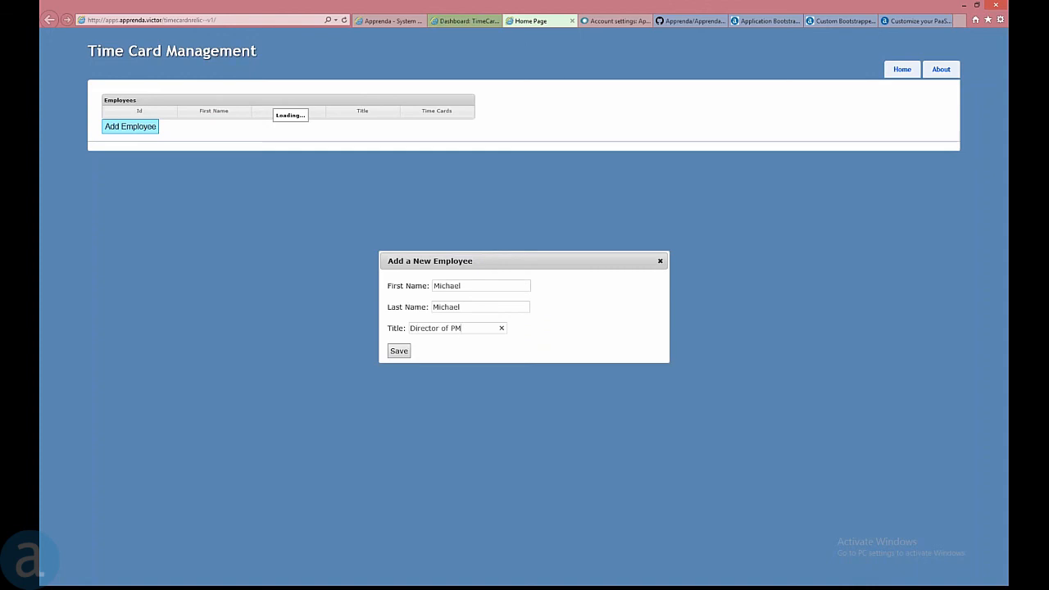
key(Tab)
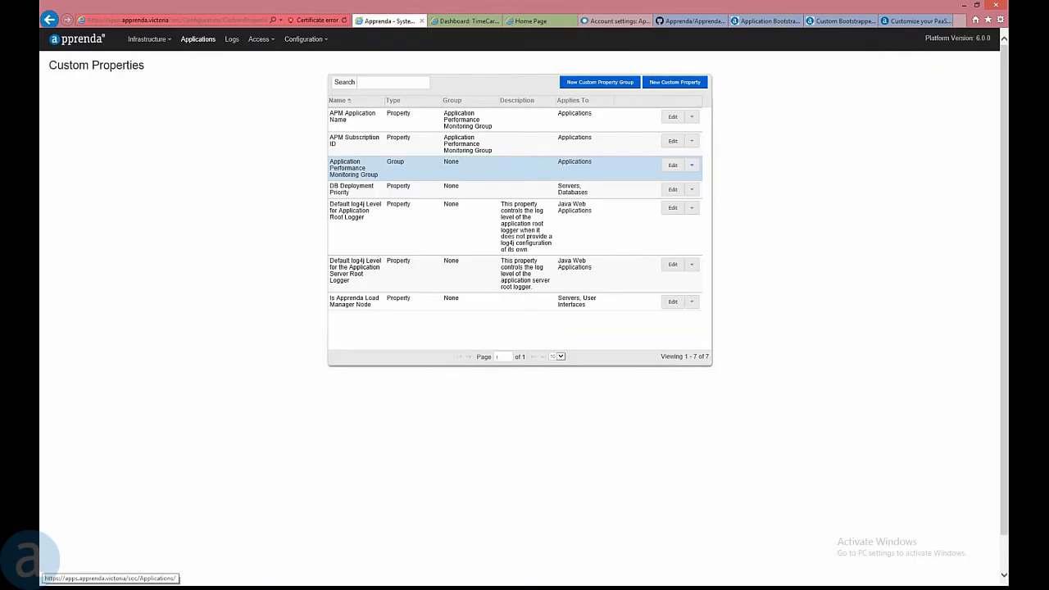
Step: Search Applications for timecard and open the TimeCardNRelic Version 1 details page
click(197, 40)
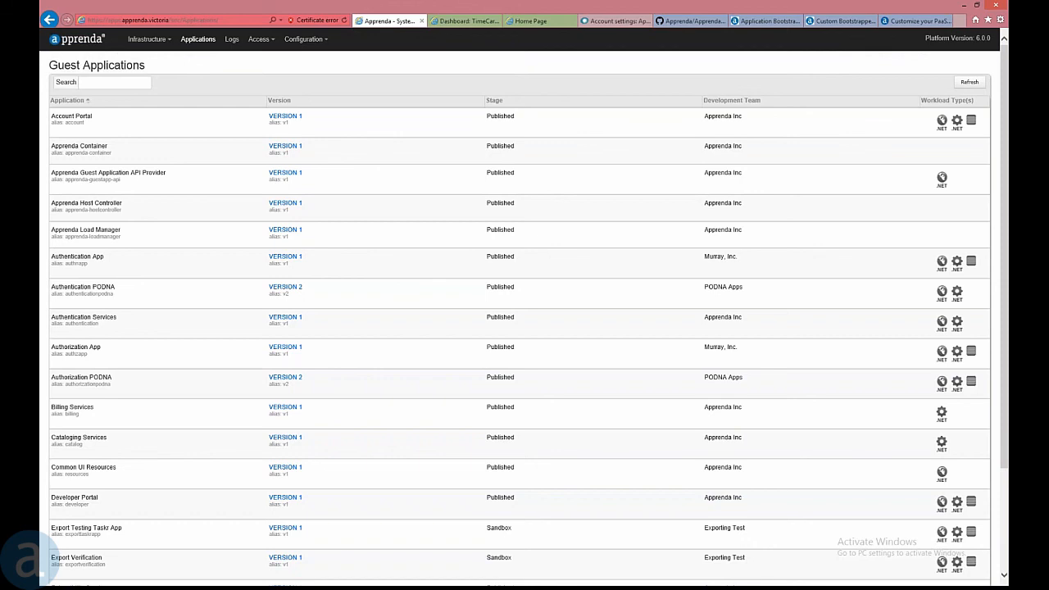
click(115, 83)
text(timecard)
text(m)
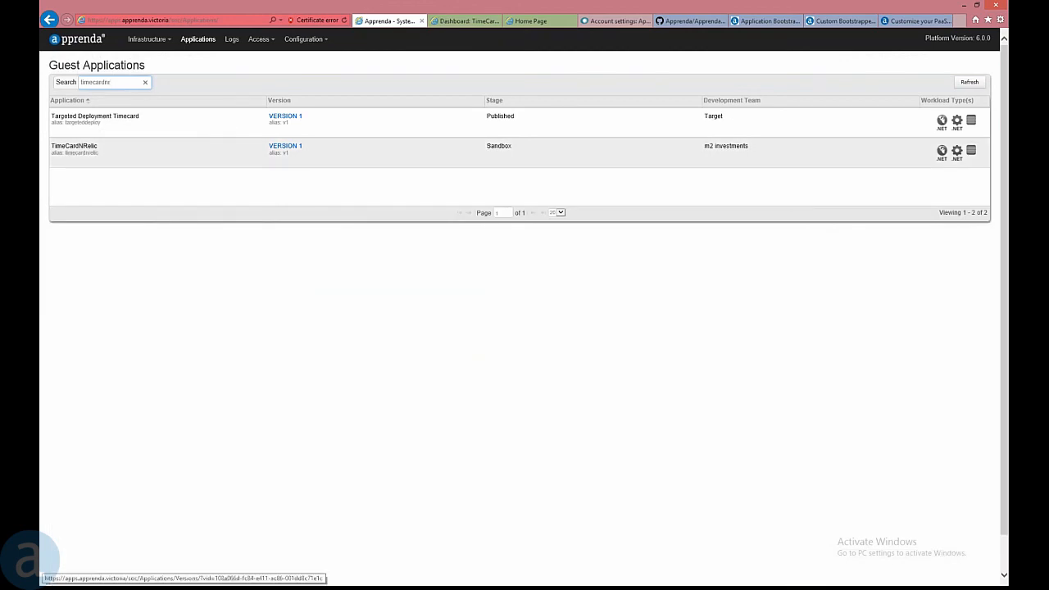
click(285, 146)
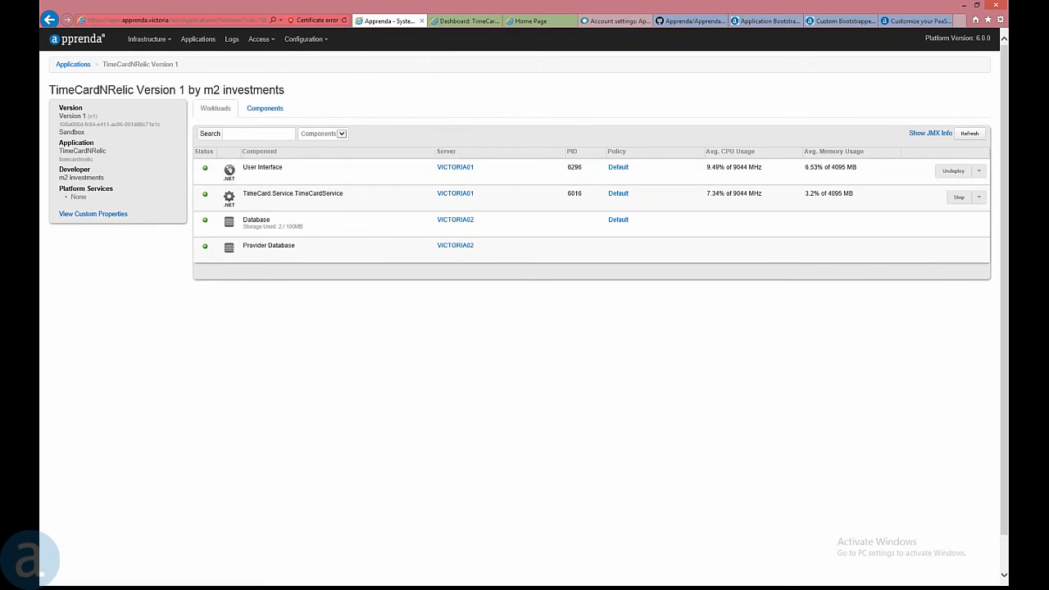
mouse_move(391, 587)
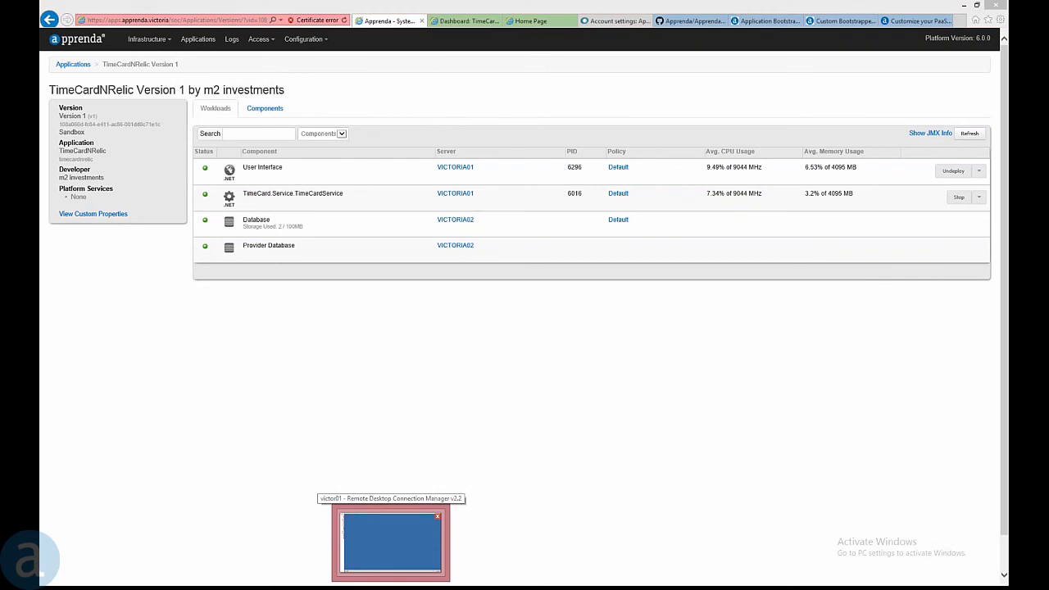
Step: On the victoria01 session, open the ApprendaPlatform\SiteData folder in Explorer
click(391, 541)
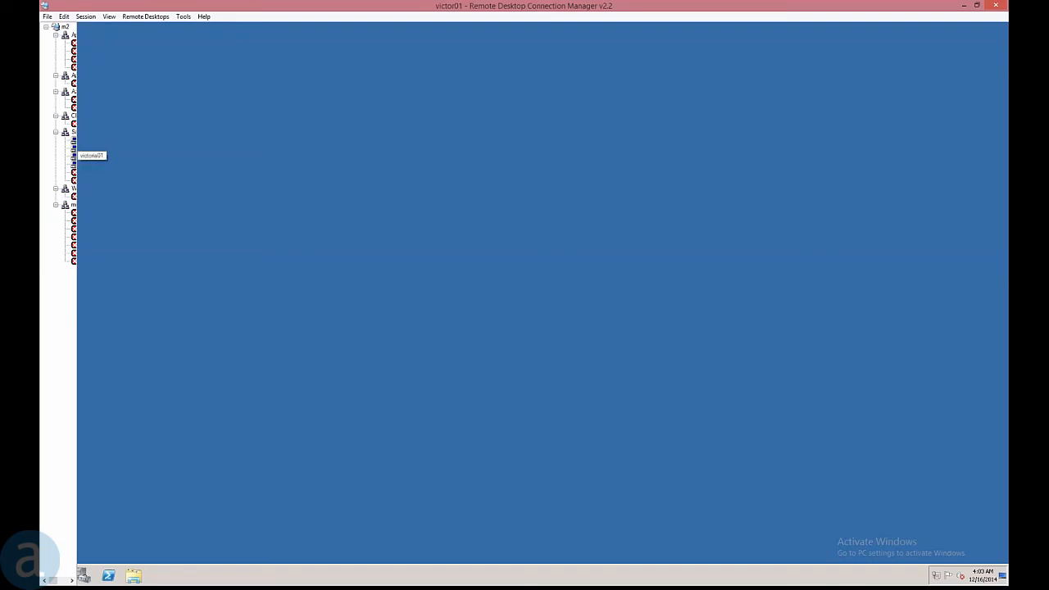
click(74, 155)
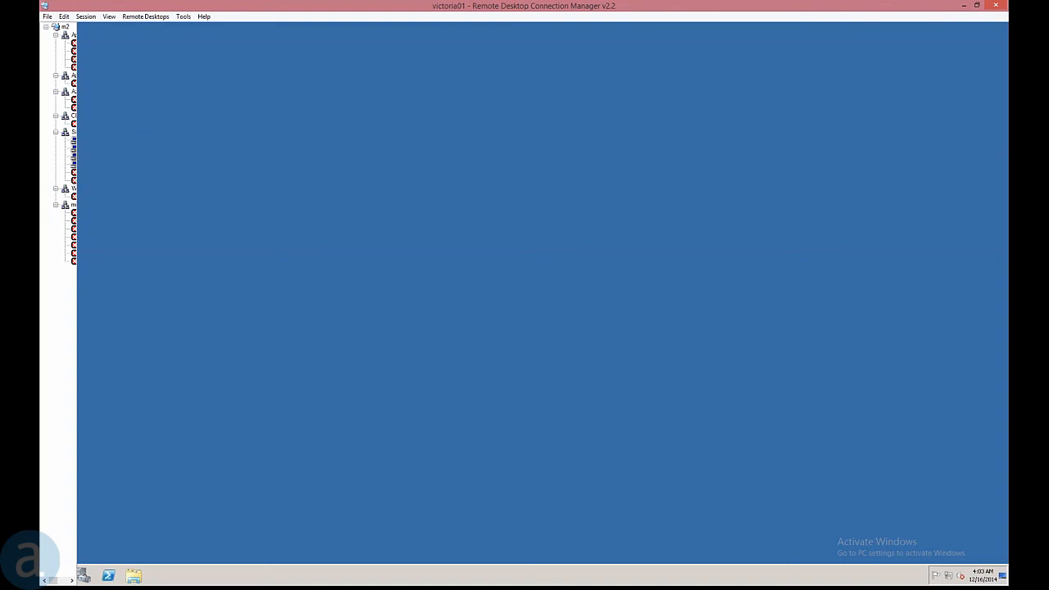
key(super+r)
text(app)
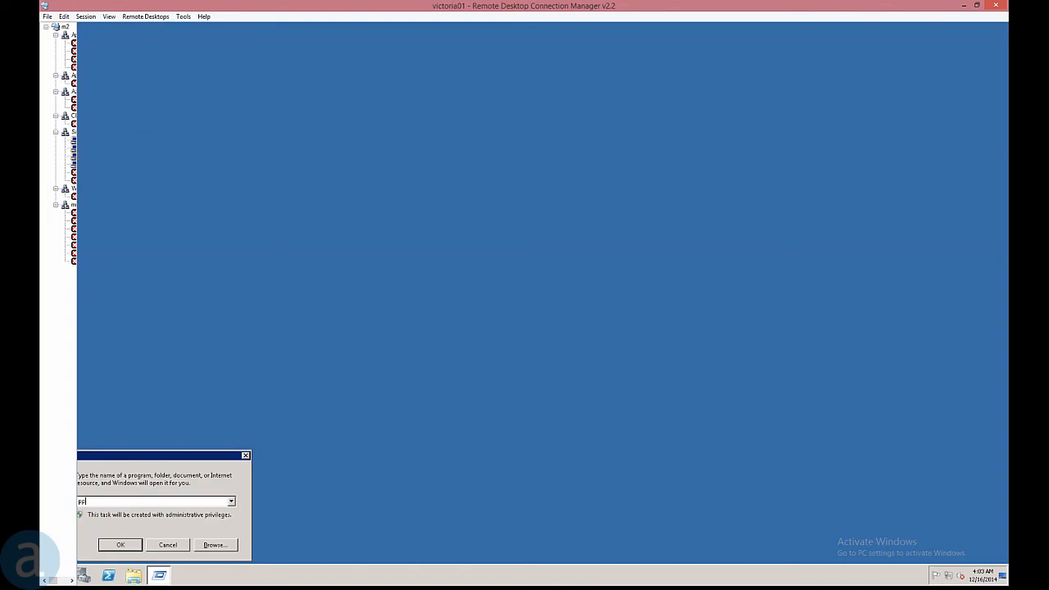
key(BackSpace)
key(BackSpace)
key(BackSpace)
text(\app)
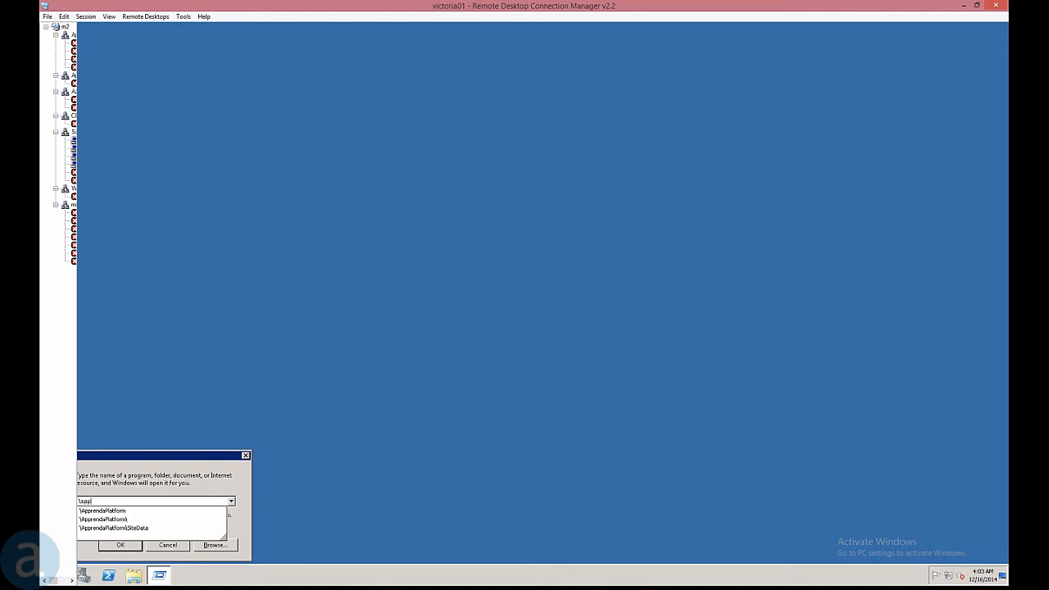
key(Down)
key(Return)
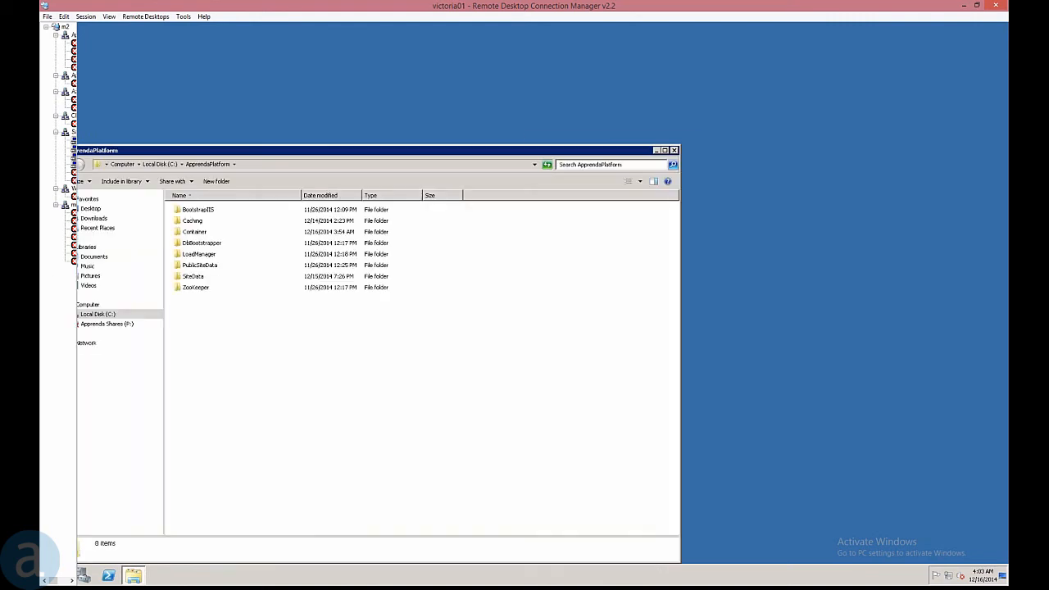
key(s)
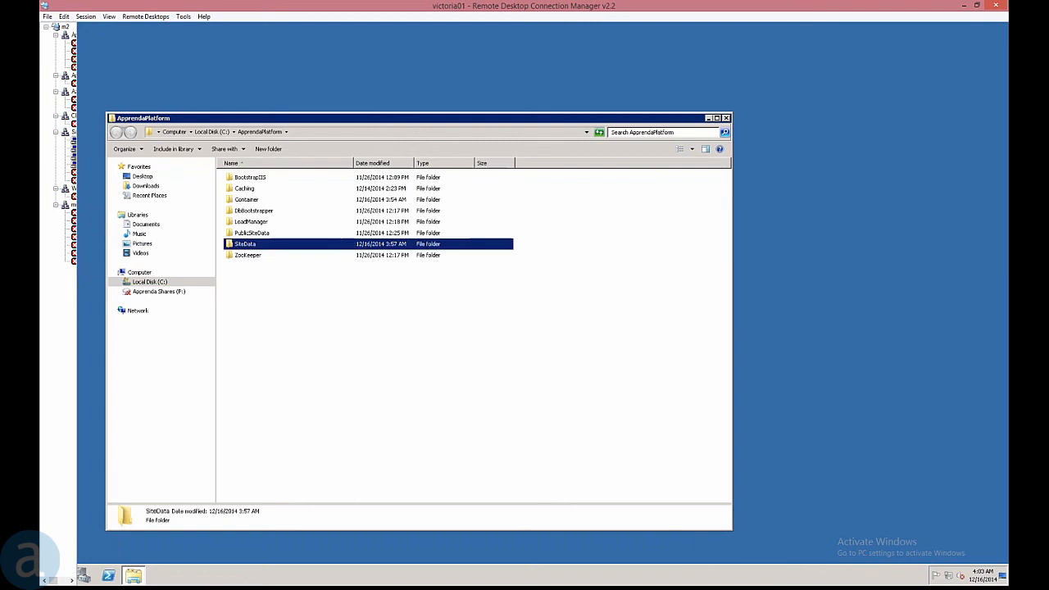
key(Return)
Step: Launch a blank Notepad docked to the right half of the screen
key(super+r)
text(notepad)
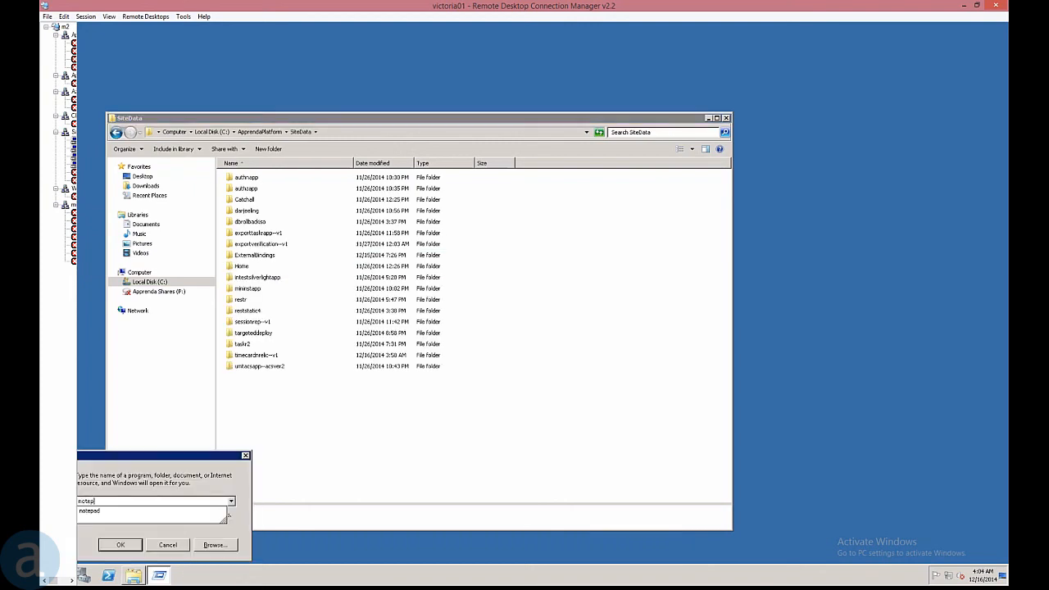
key(Return)
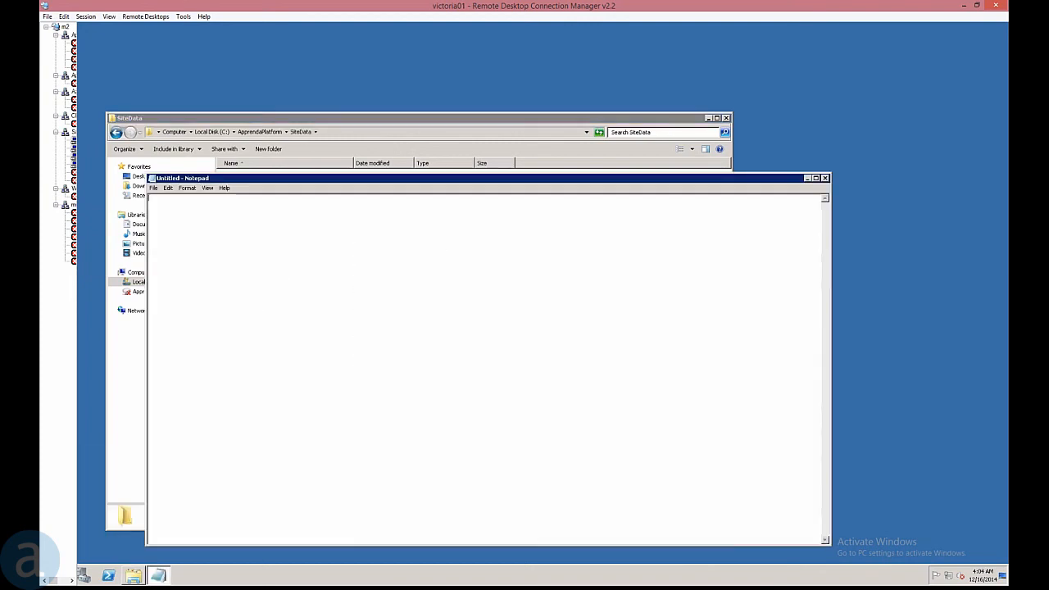
key(super+Right)
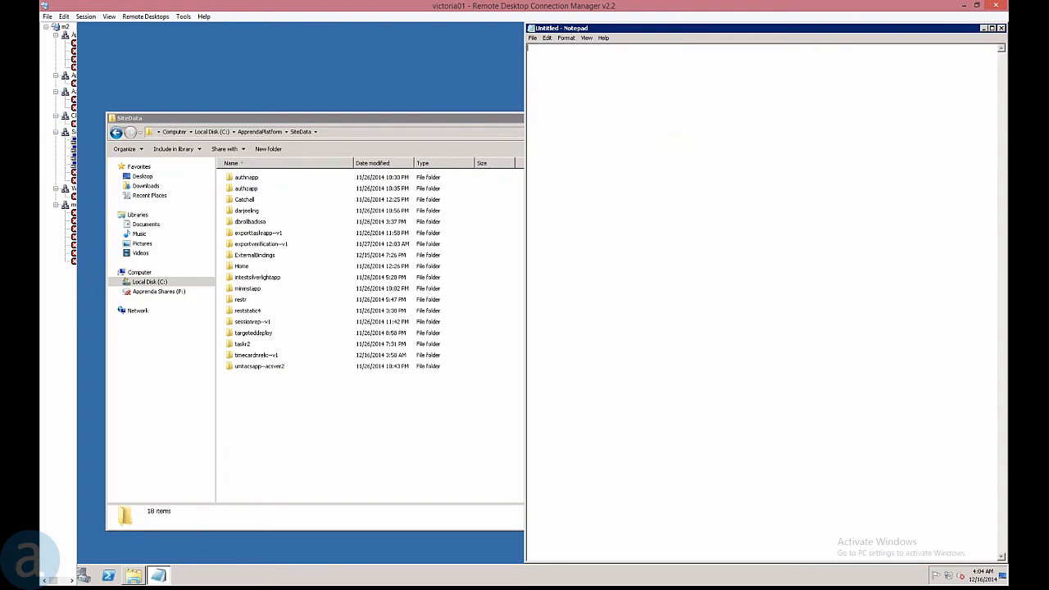
key(alt+Tab)
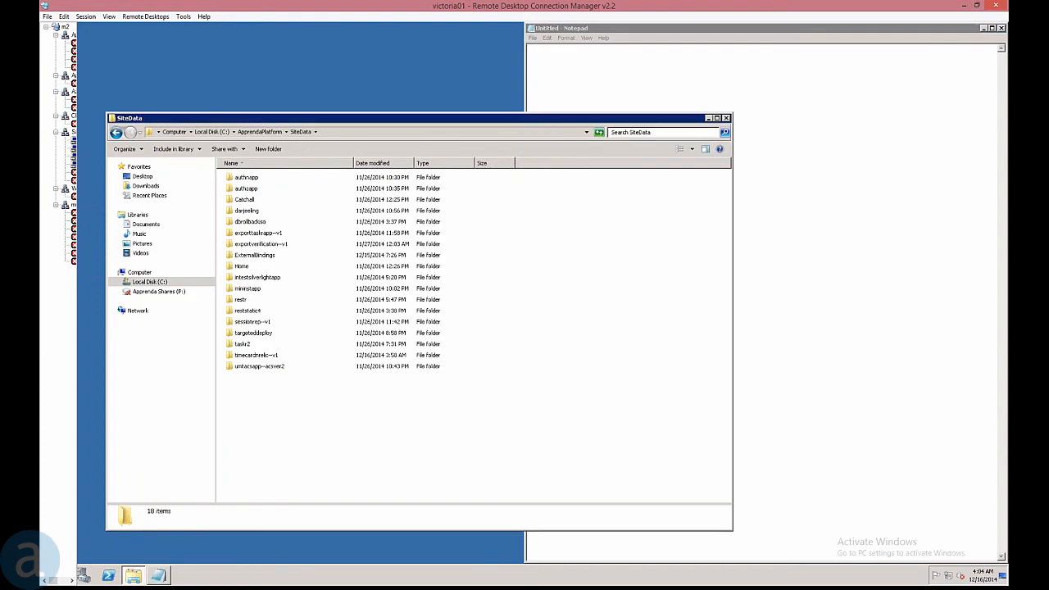
Step: Open timecardnrelic--v1\root's web.config, note NewRelic.AppName TCARDNRELIC, then load newrelic.config into Notepad
double_click(256, 356)
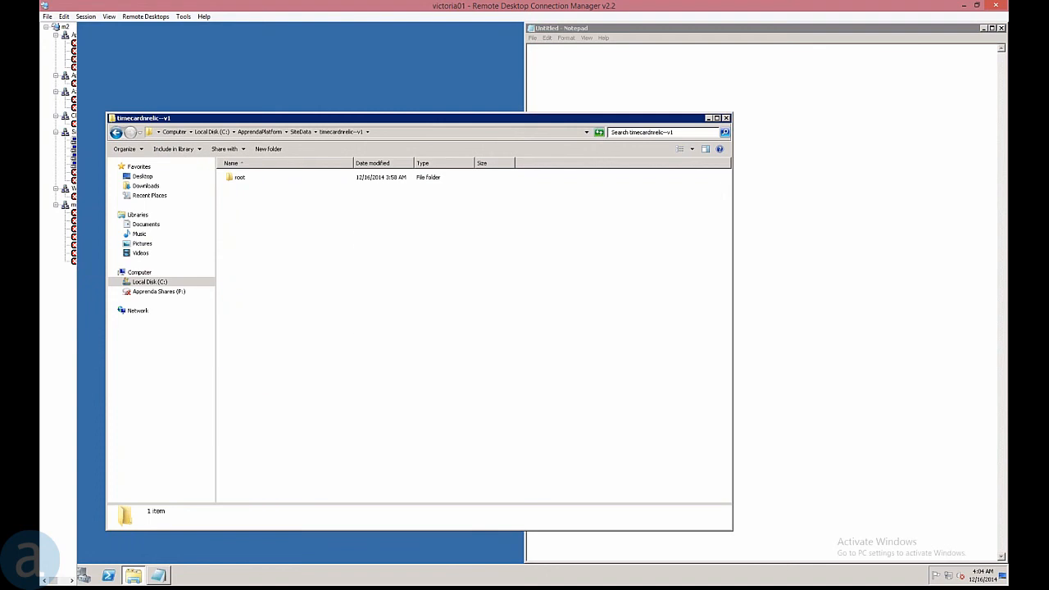
double_click(239, 177)
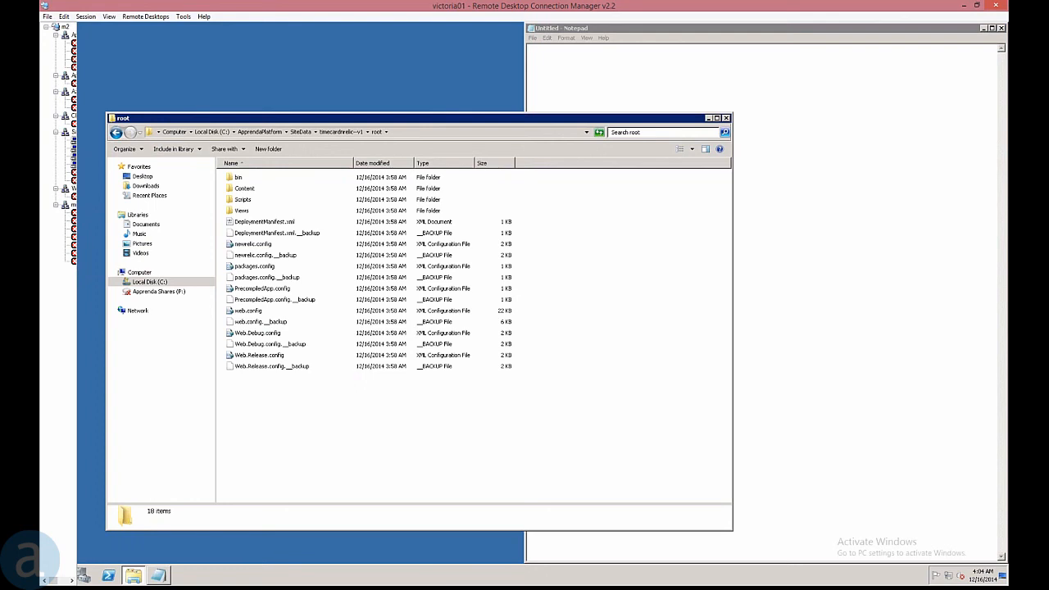
click(248, 310)
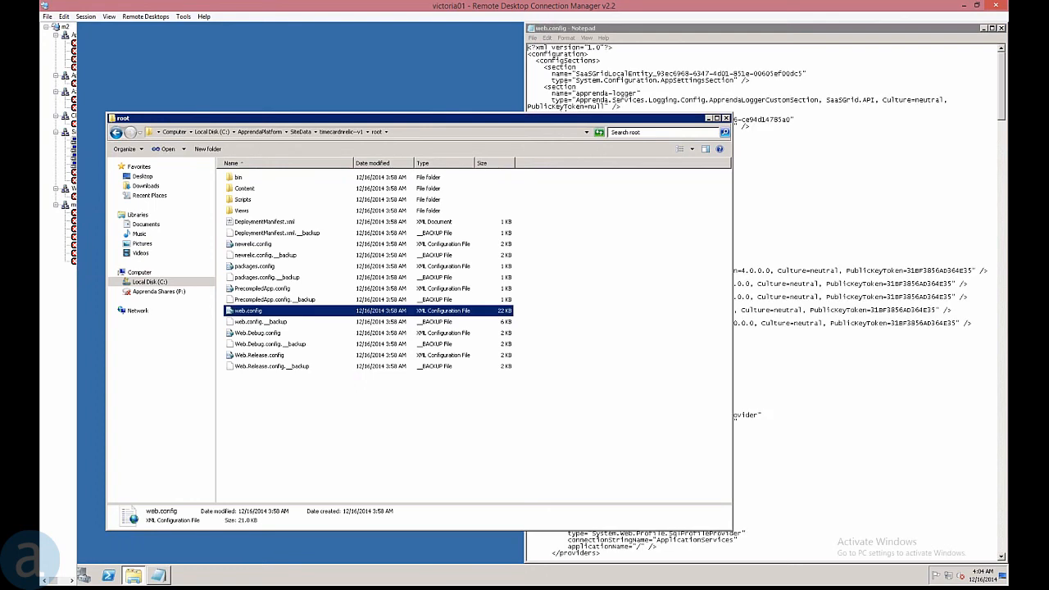
click(786, 224)
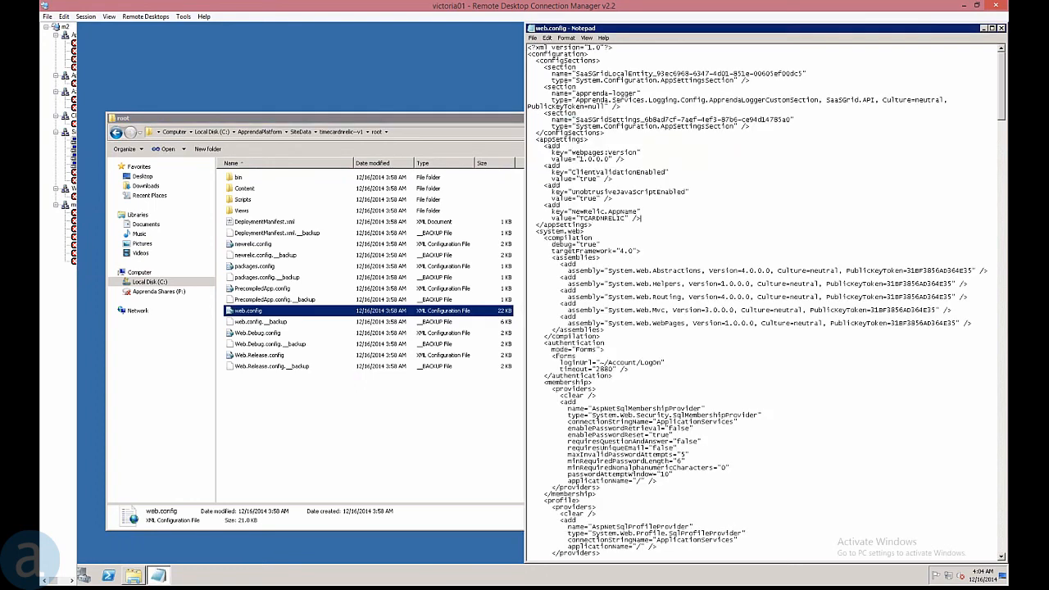
drag(641, 219, 529, 205)
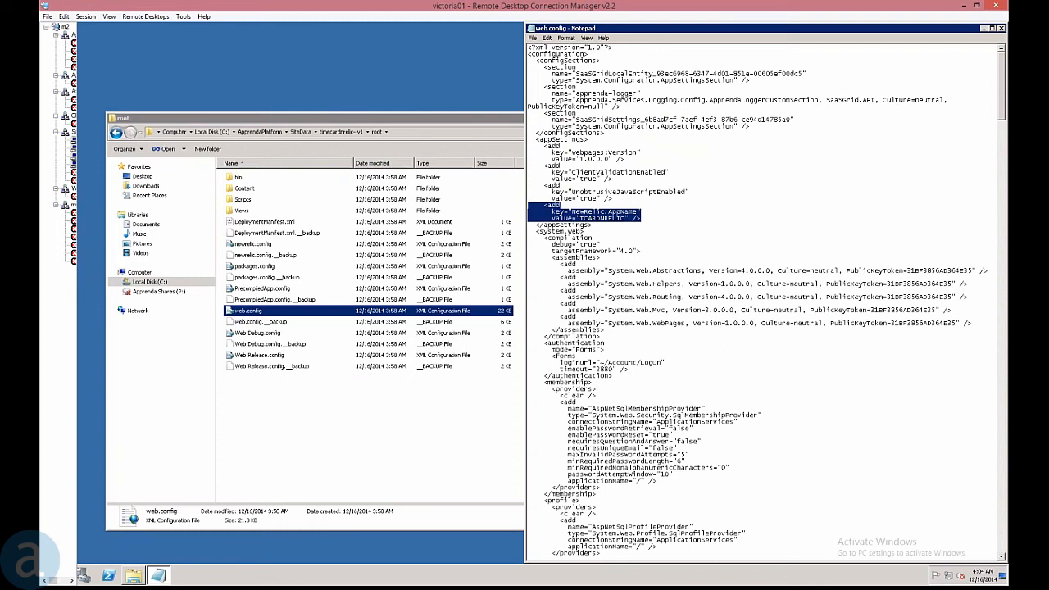
click(641, 211)
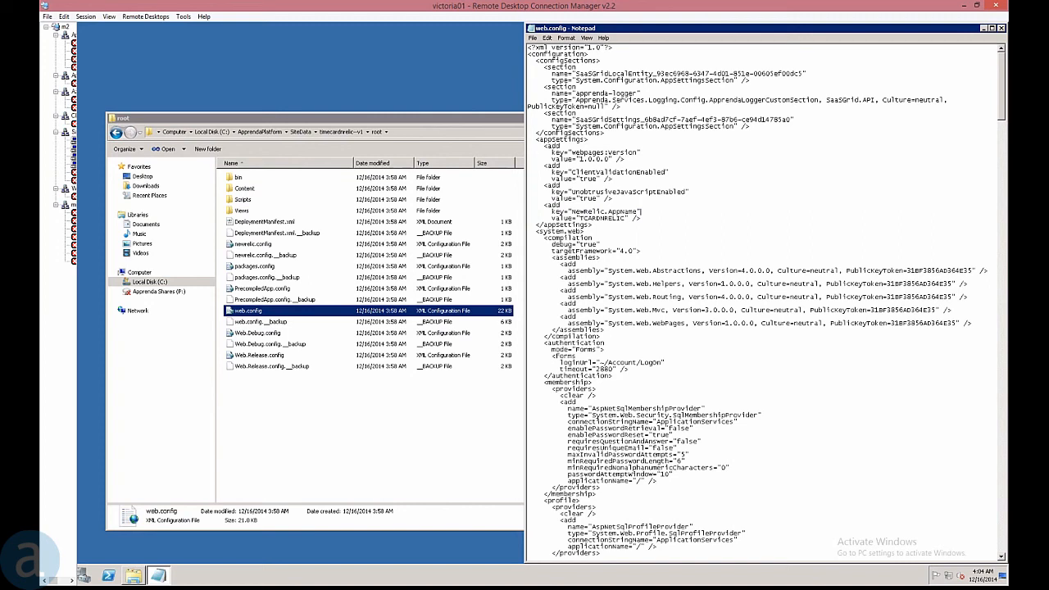
drag(252, 244, 639, 246)
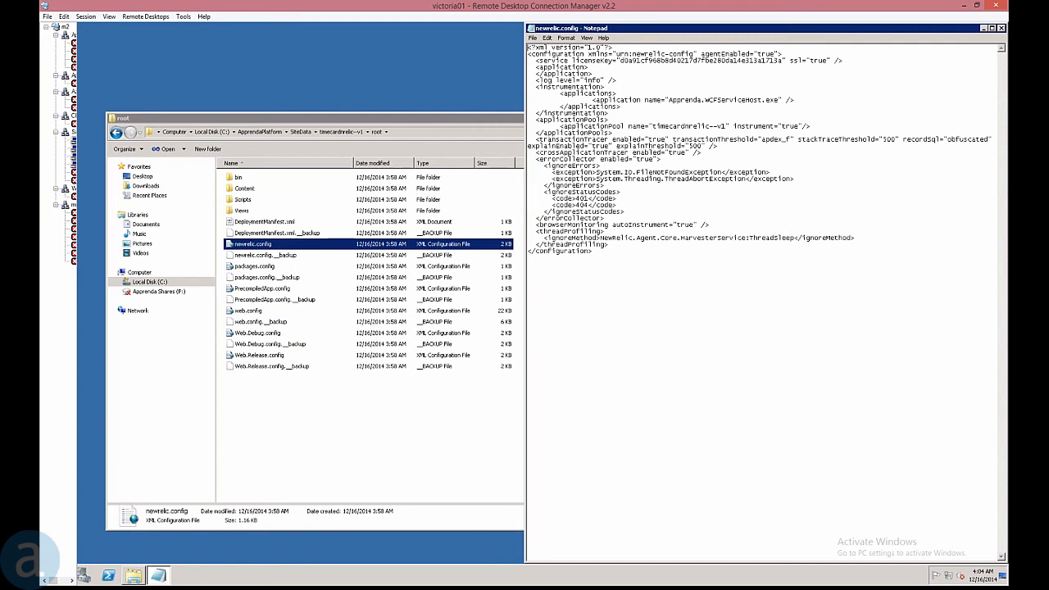
Step: Highlight the licenseKey value and the timecardnrelic--v1 applicationPool line, then return to the browser
double_click(680, 60)
drag(620, 61, 783, 60)
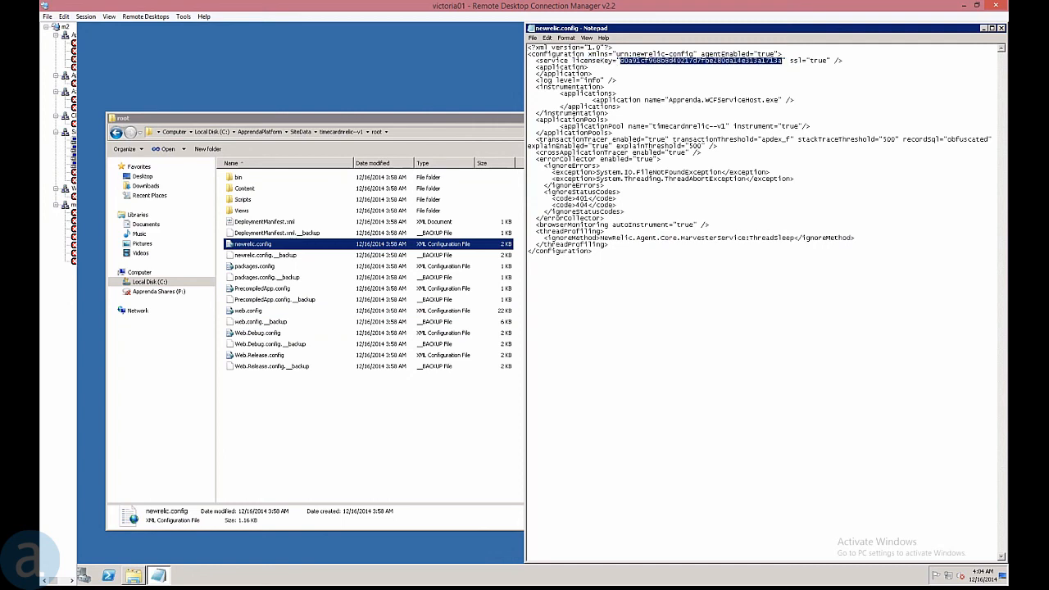
drag(561, 126, 816, 127)
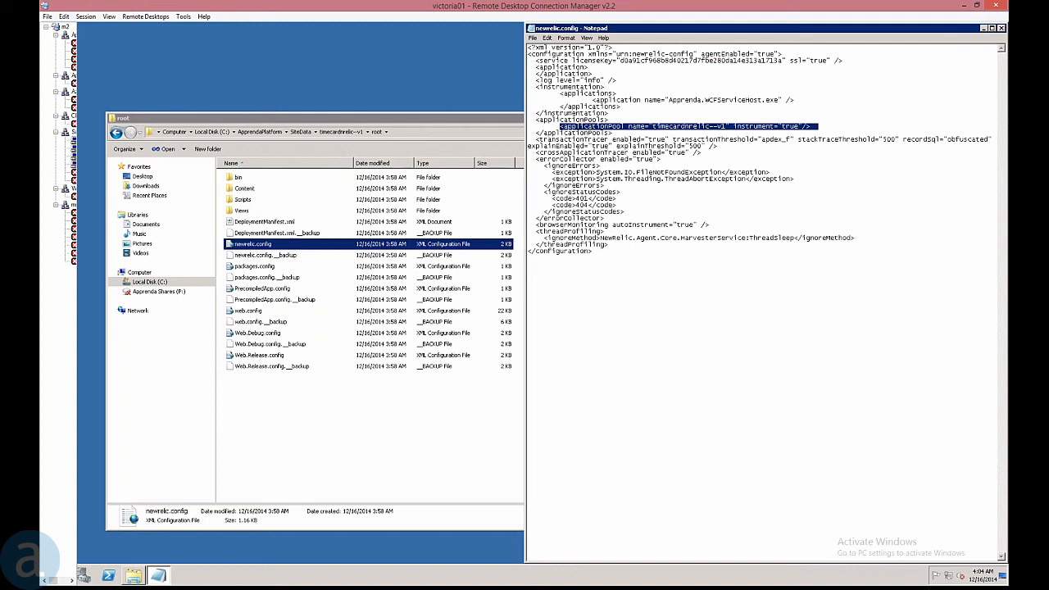
key(alt+Tab)
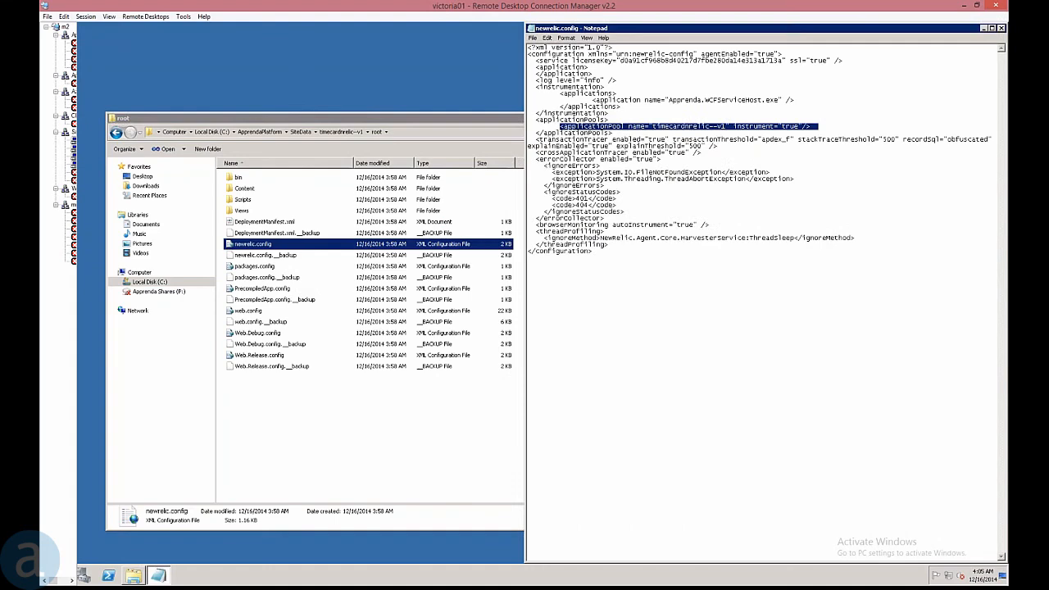
Step: In Task Manager, open the file location of Apprenda.WCFServiceHost.exe with PID 6016
click(369, 434)
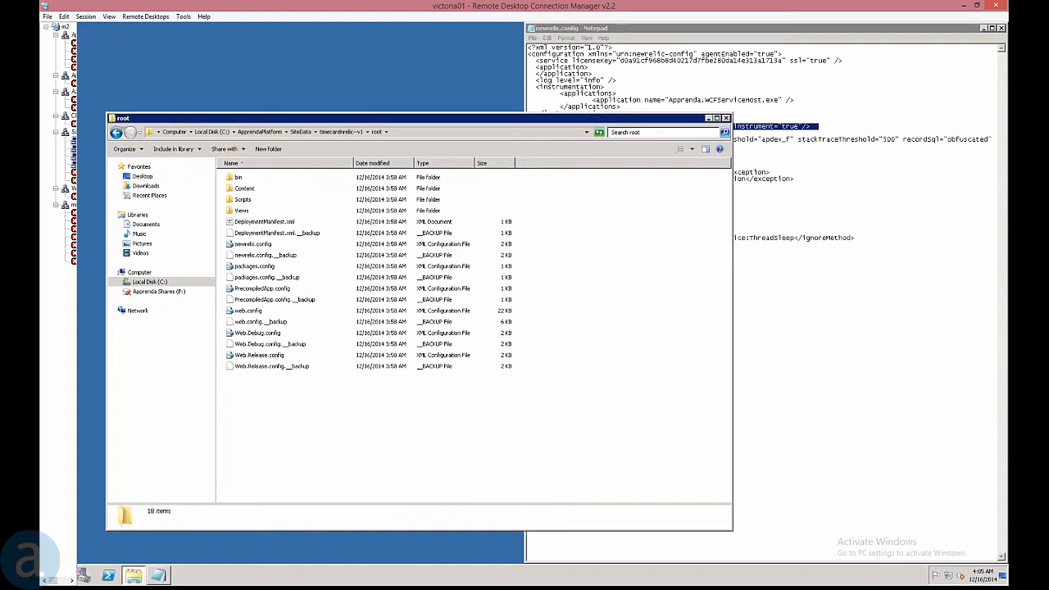
key(ctrl+shift+Escape)
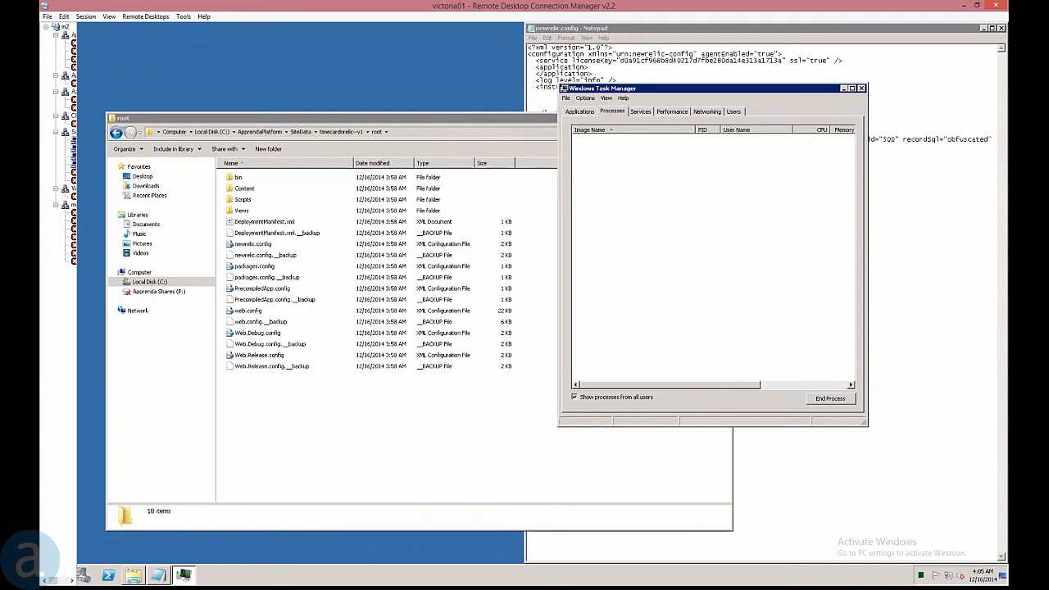
click(613, 155)
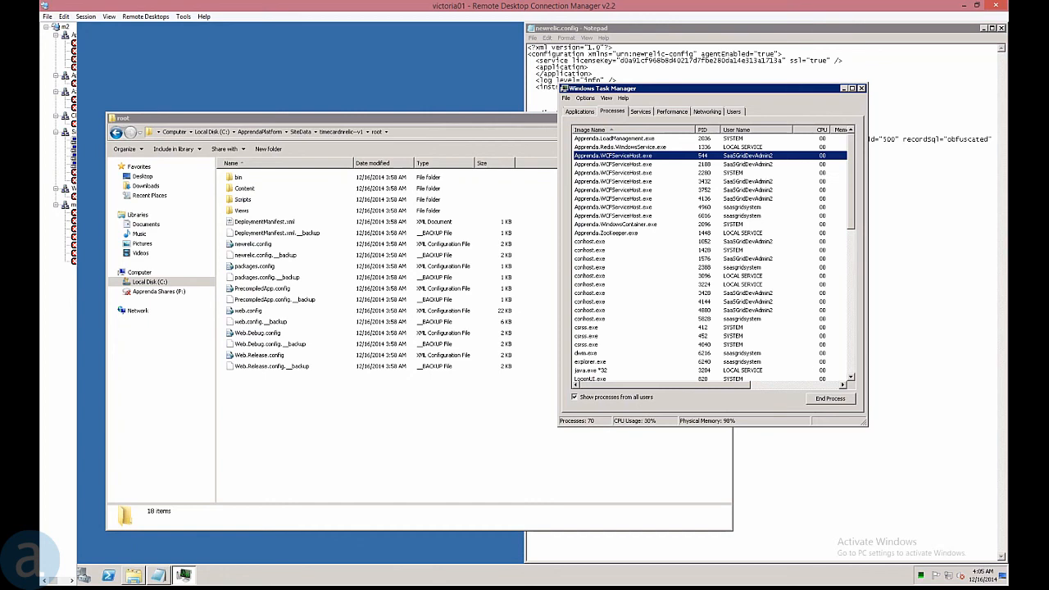
click(613, 216)
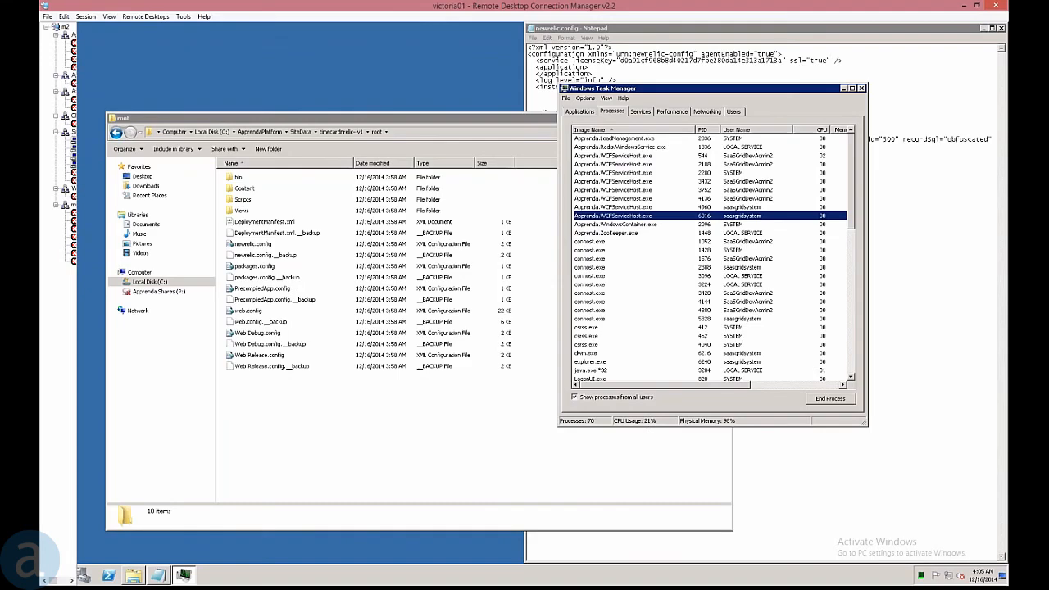
right_click(631, 216)
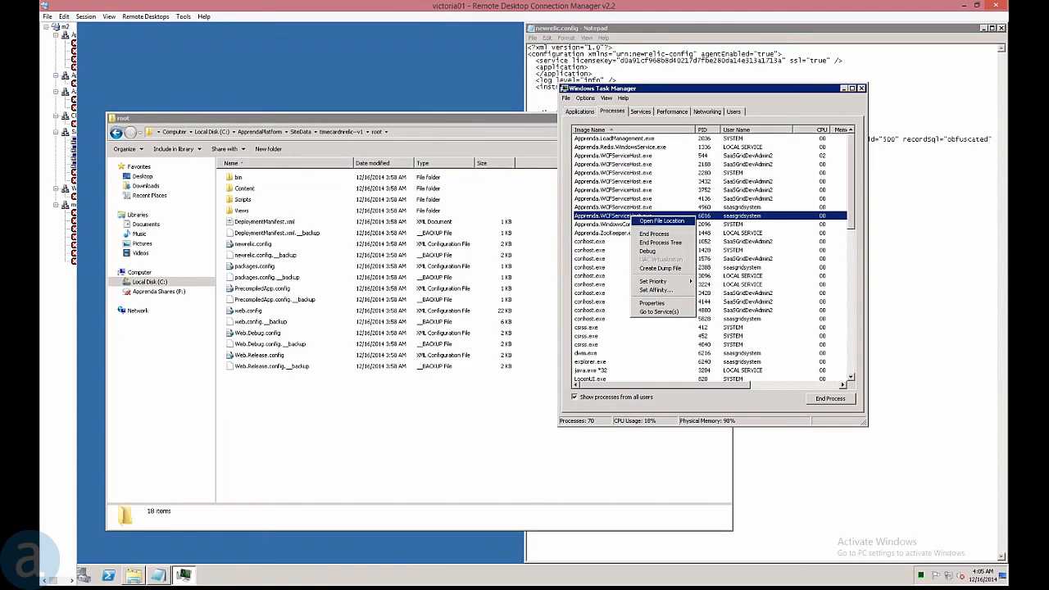
click(662, 222)
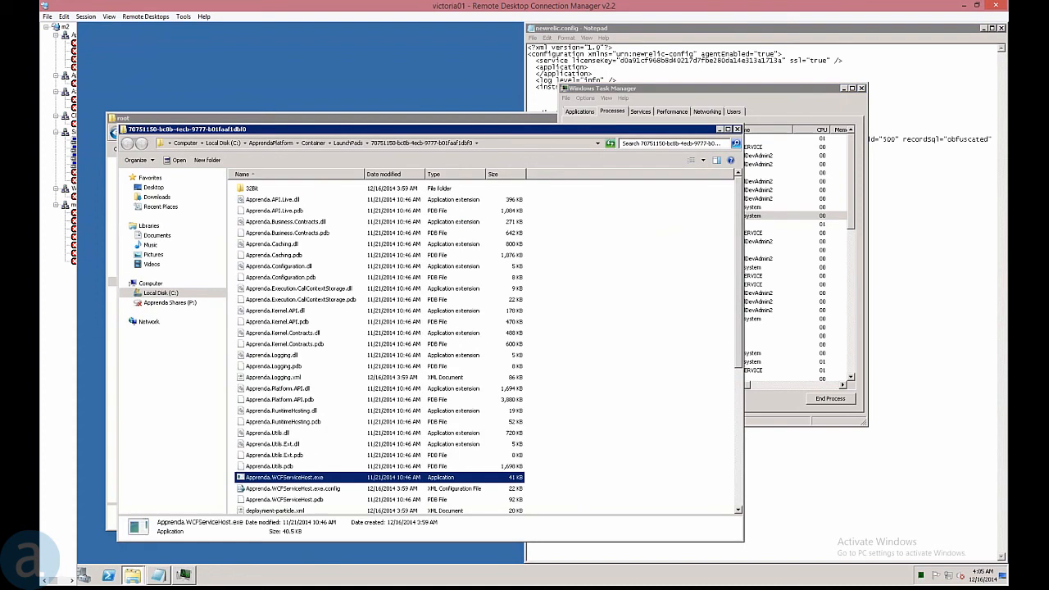
Step: Sort the LaunchPads folder by type and load its newrelic.config into Notepad
click(844, 88)
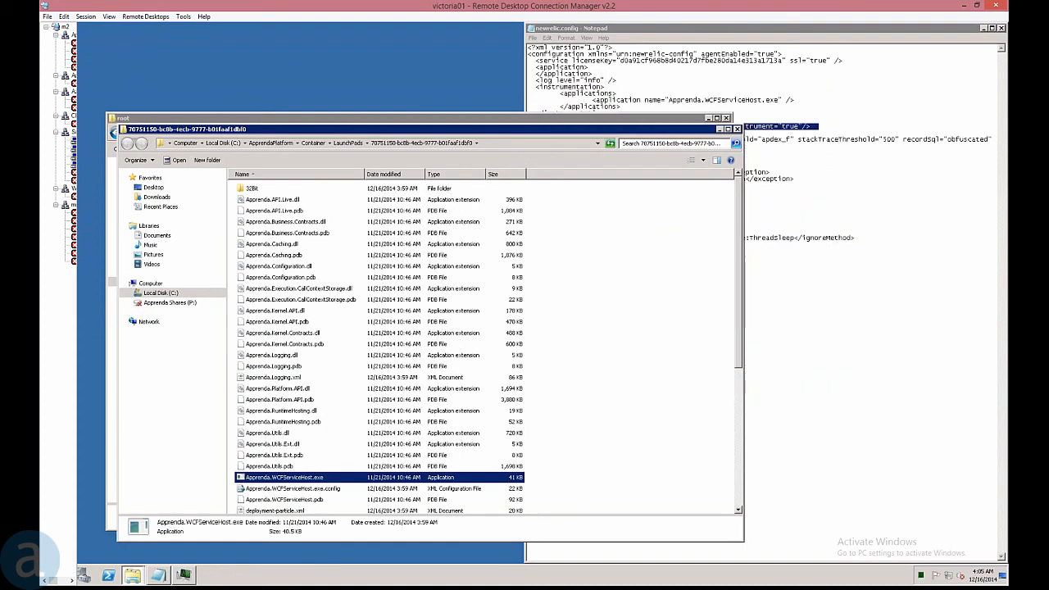
click(523, 377)
click(451, 173)
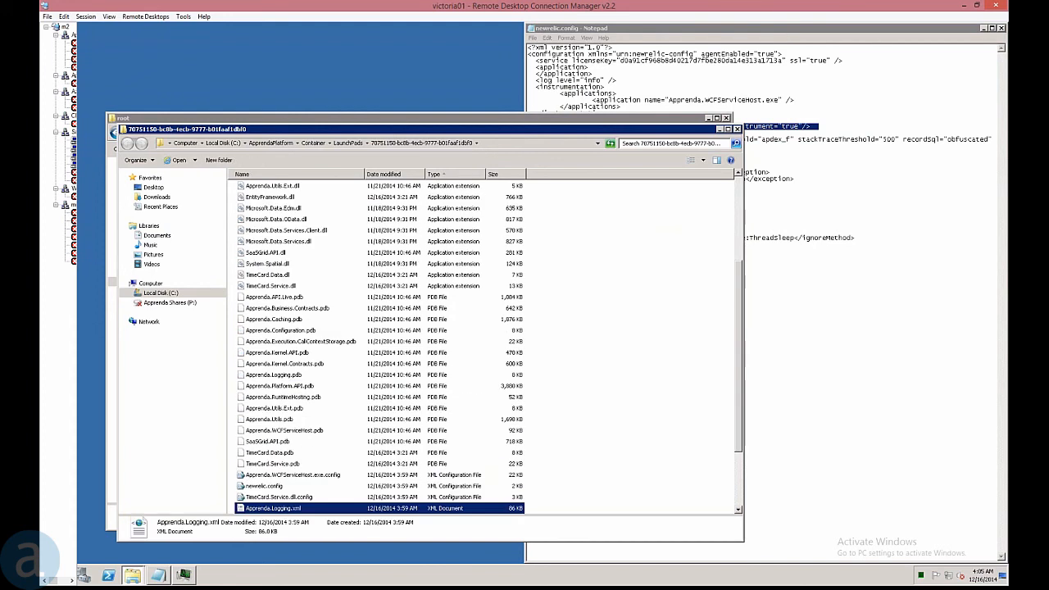
scroll(484, 344, down, 3)
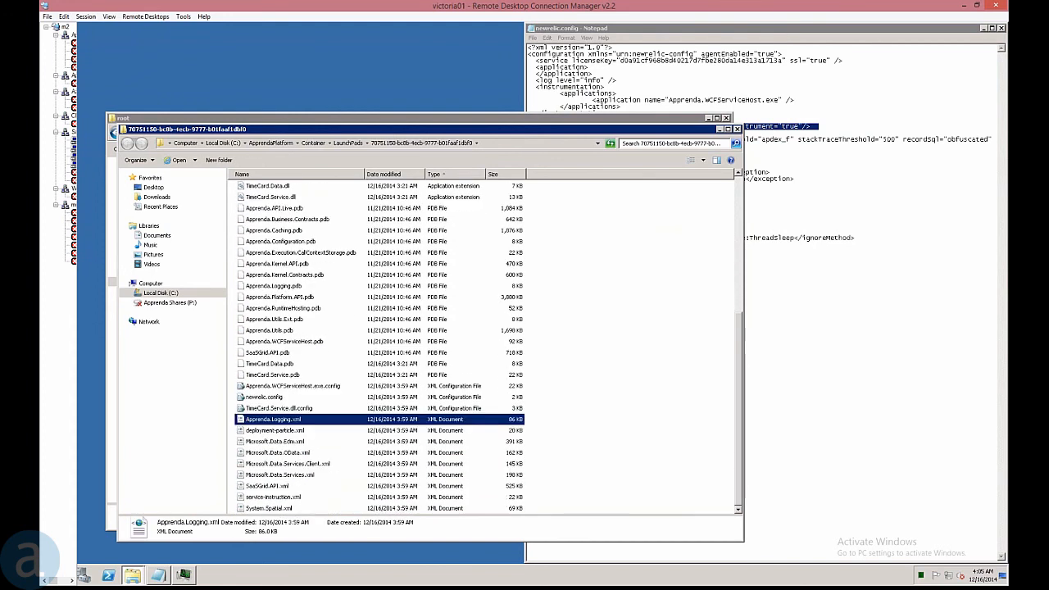
click(264, 398)
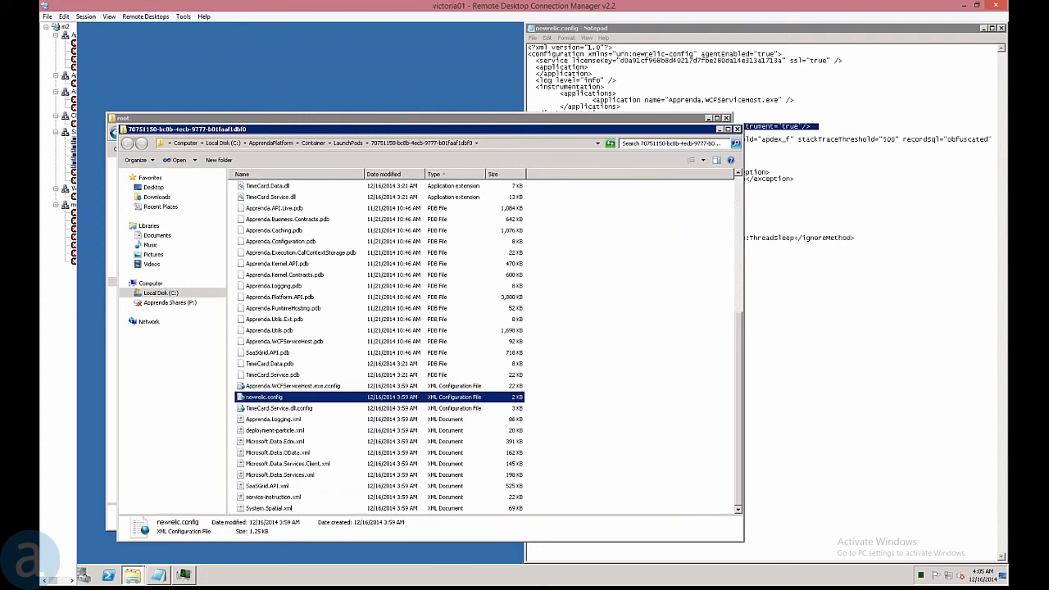
drag(263, 398, 819, 369)
click(820, 369)
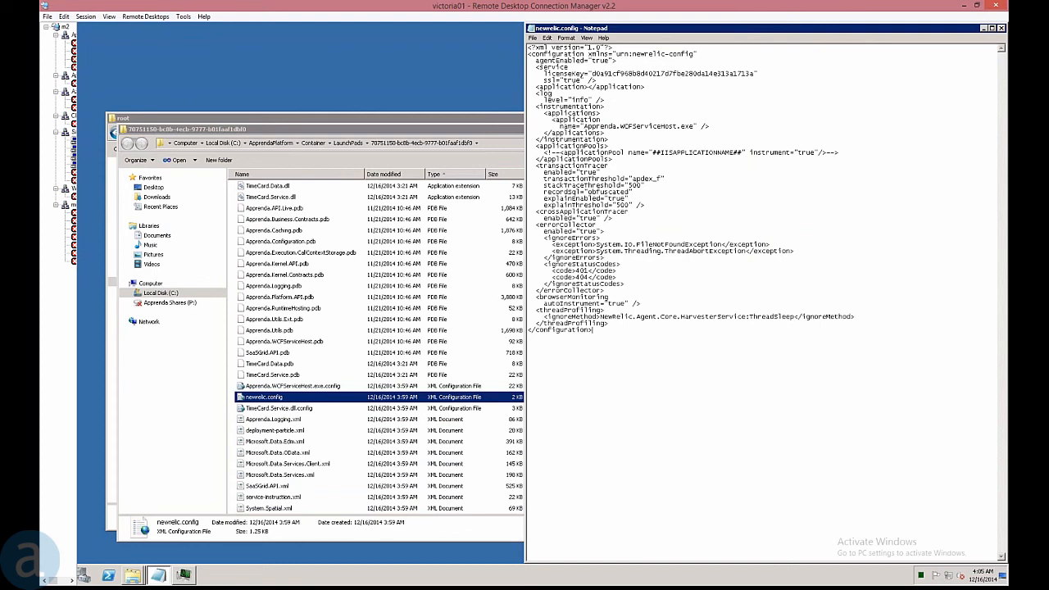
Step: Highlight the license key and Apprenda.WCFServiceHost.exe entry, then load TimeCard.Service.dll.config into Notepad
drag(591, 74, 754, 74)
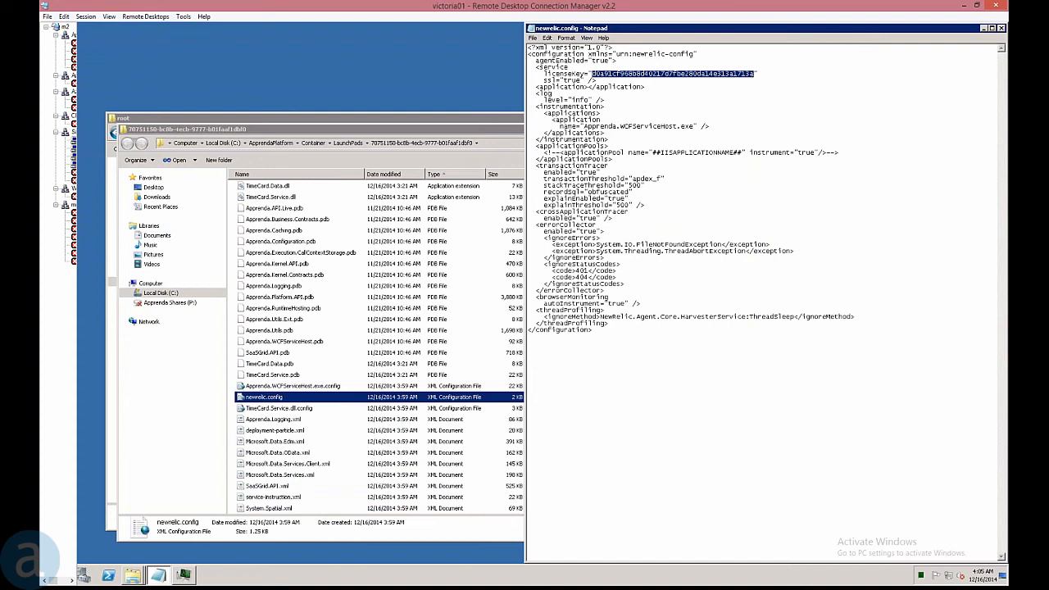
drag(536, 152, 839, 152)
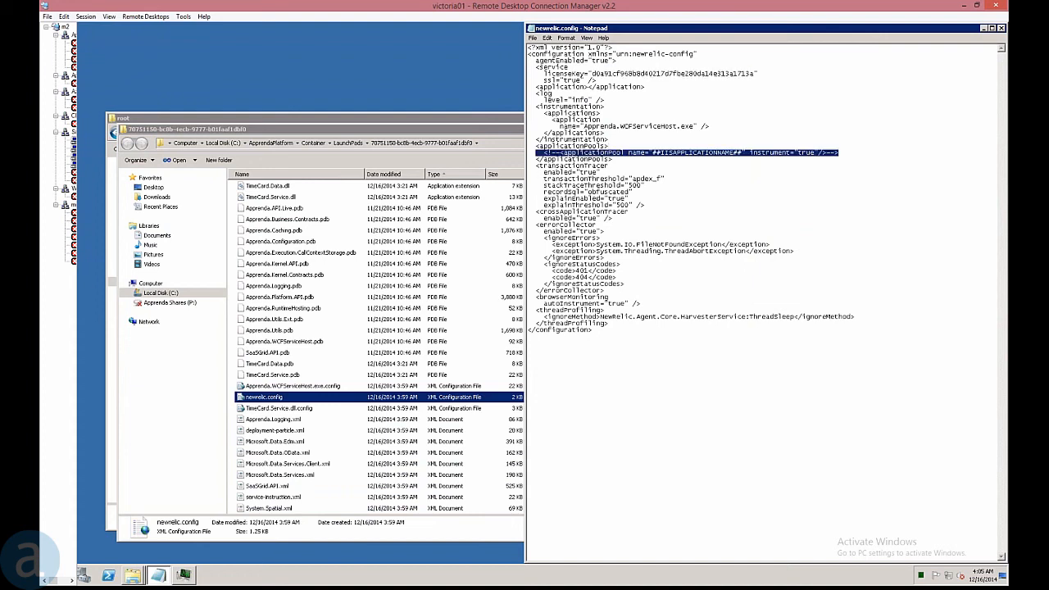
click(585, 126)
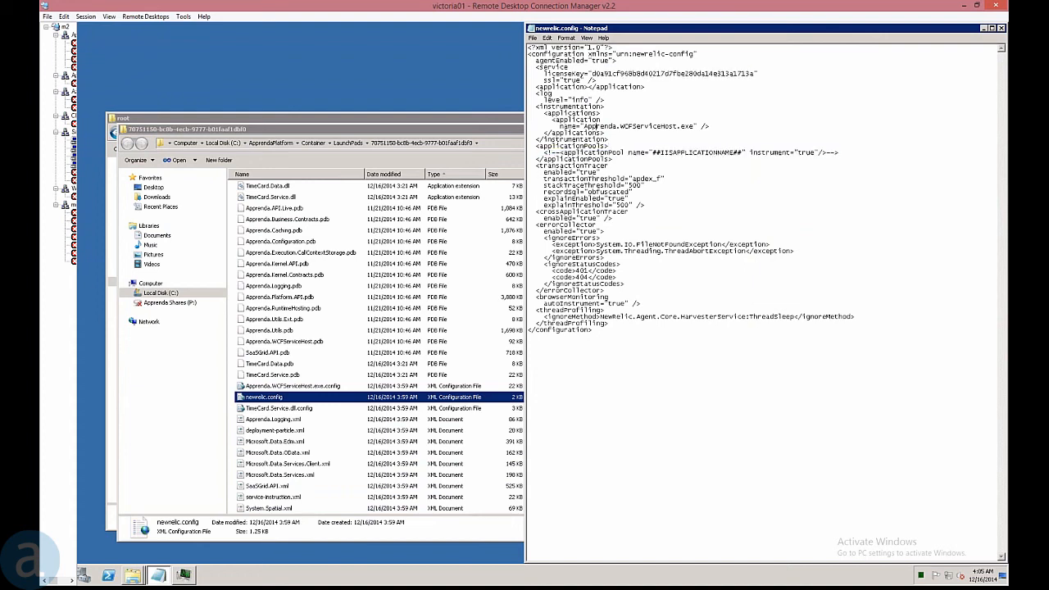
drag(710, 126, 532, 113)
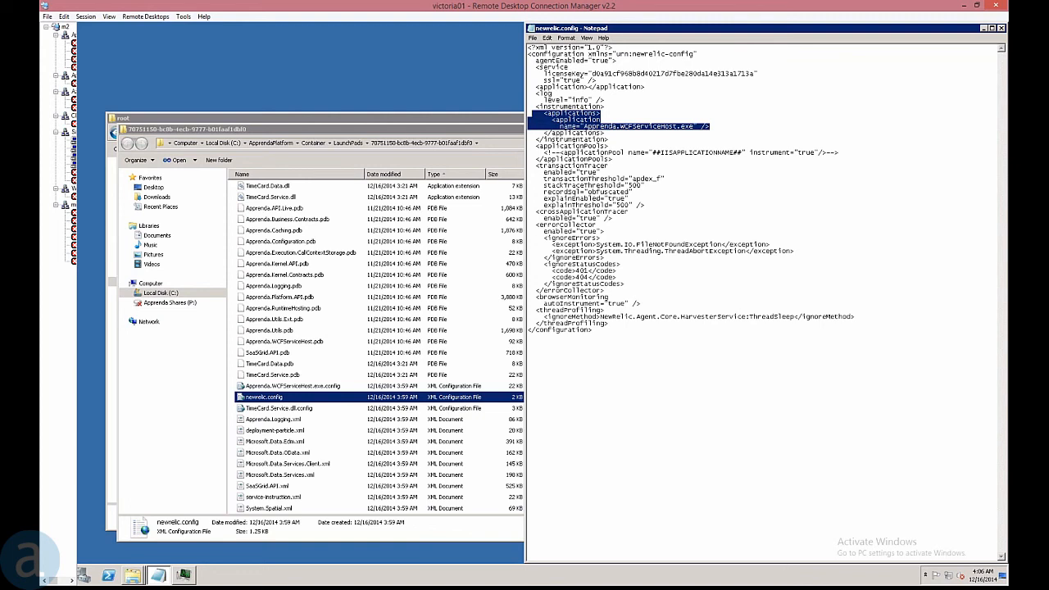
drag(758, 73, 543, 73)
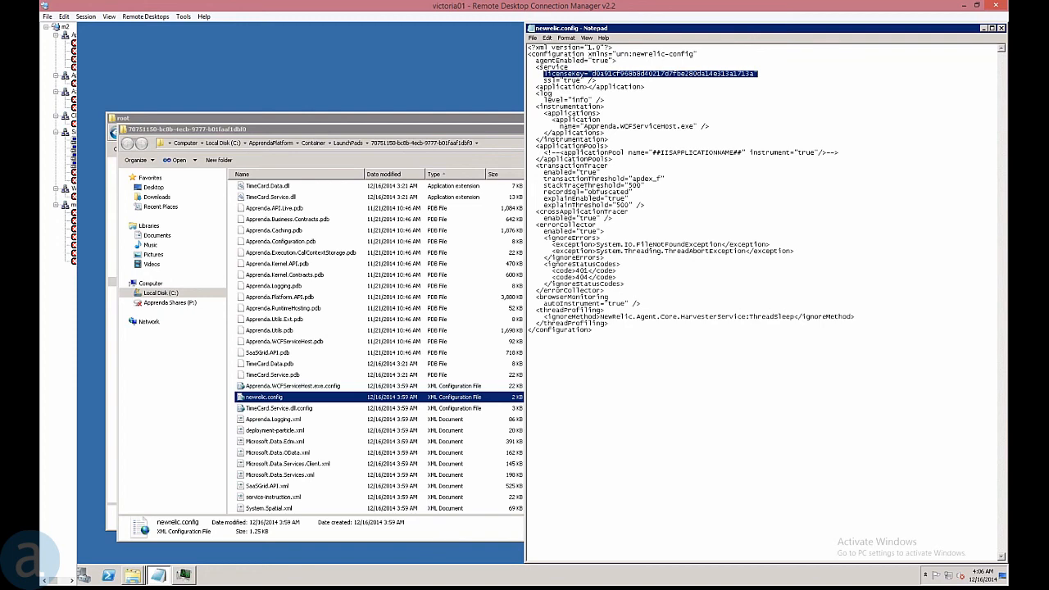
drag(279, 409, 672, 344)
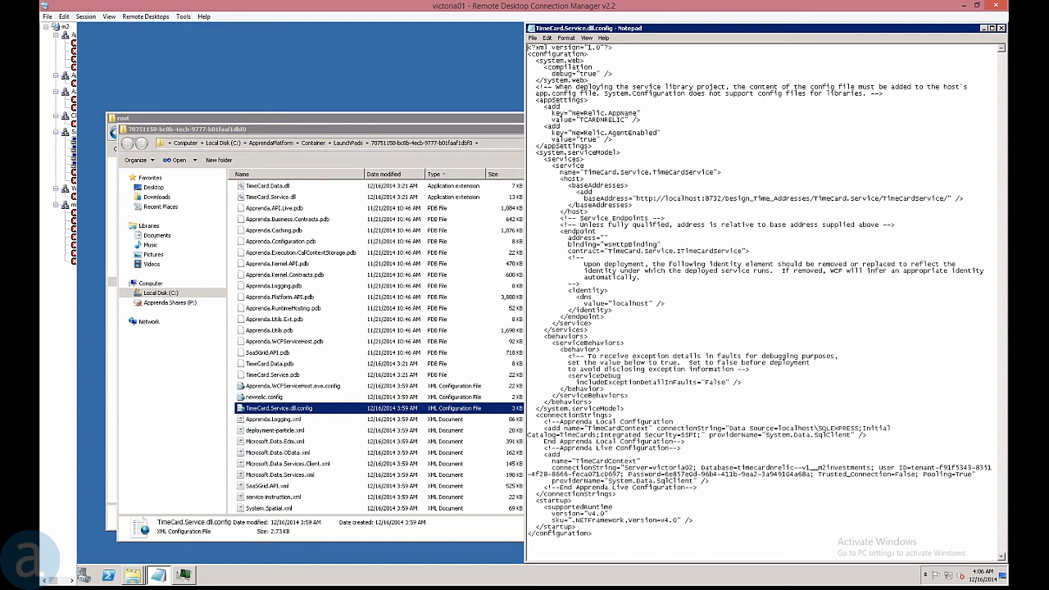
Step: Highlight the appSettings entries for TCARDNRELIC and the enabled agent, then return to the browser
drag(535, 100, 592, 147)
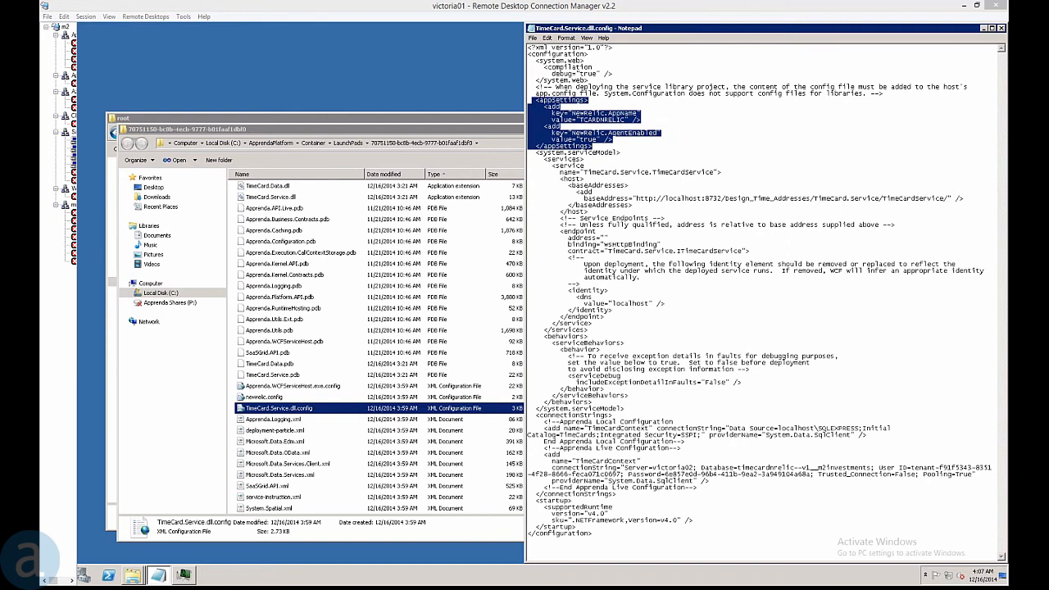
key(alt+Tab)
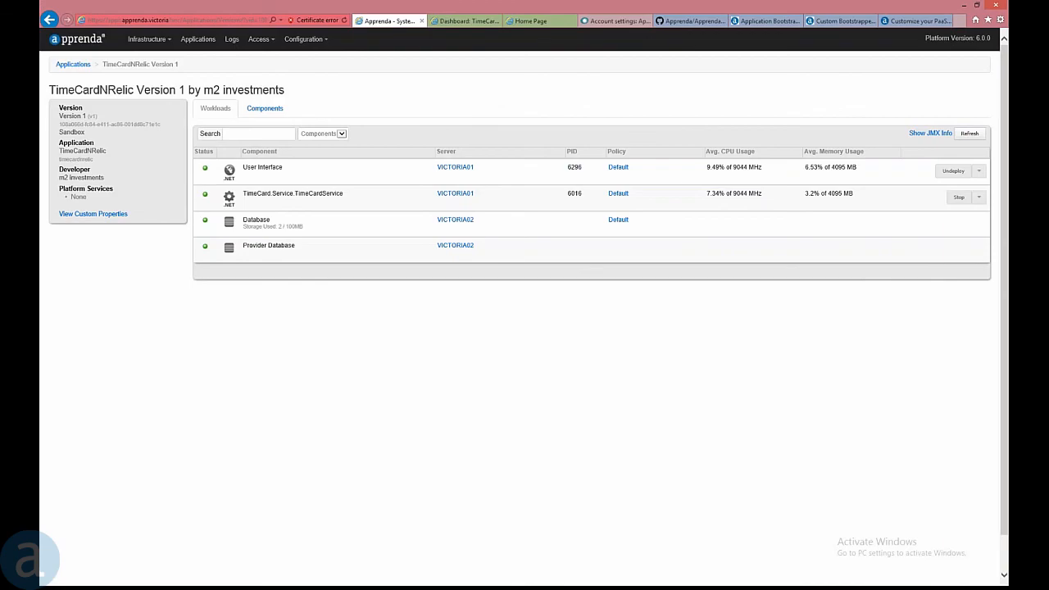
Step: Switch to the New Relic tab and open TCARDNRELIC from the Applications list
click(615, 21)
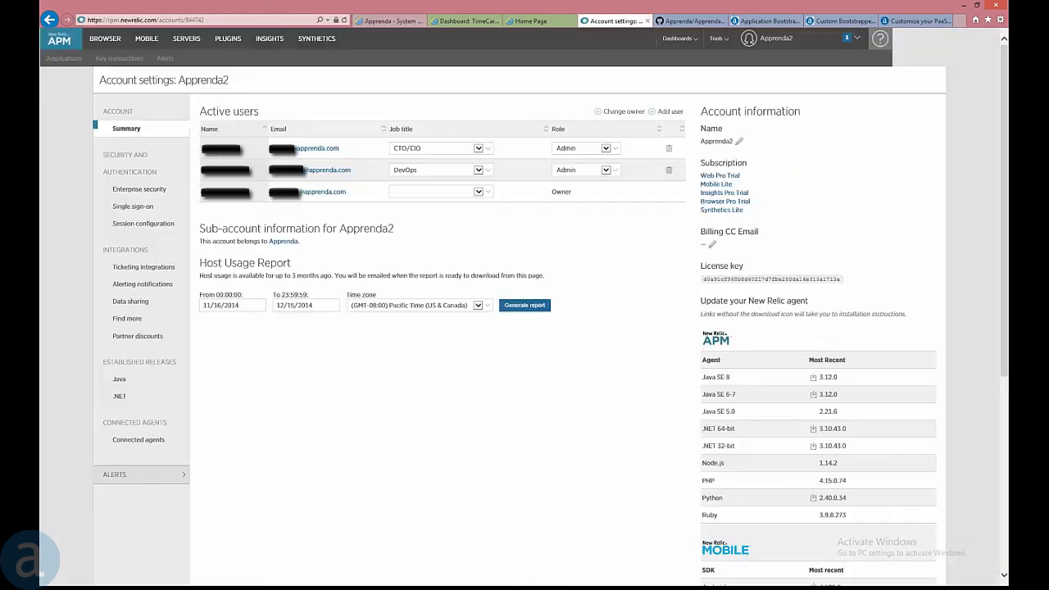
click(64, 59)
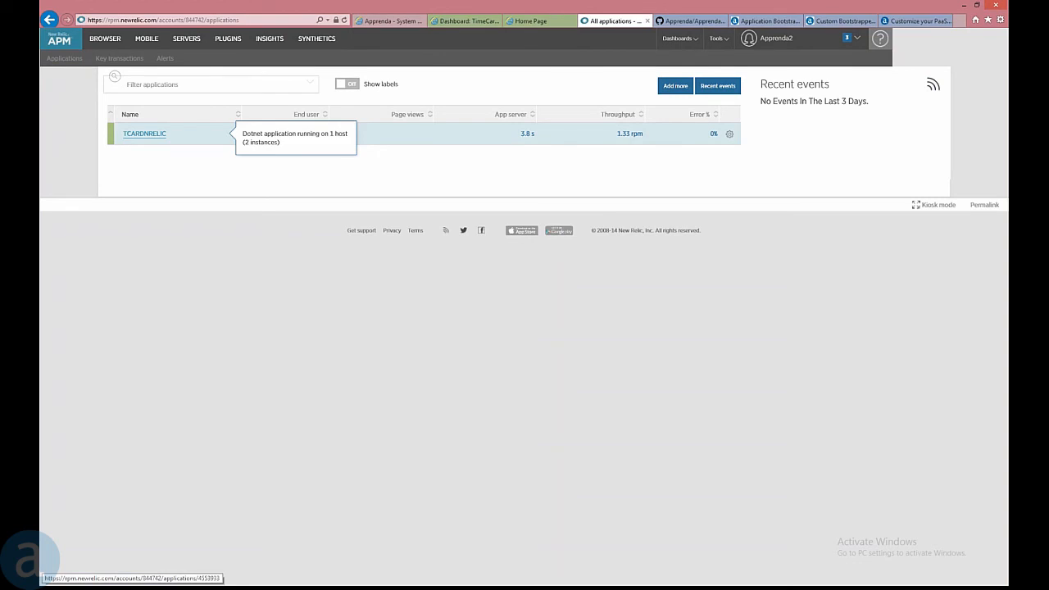
click(144, 134)
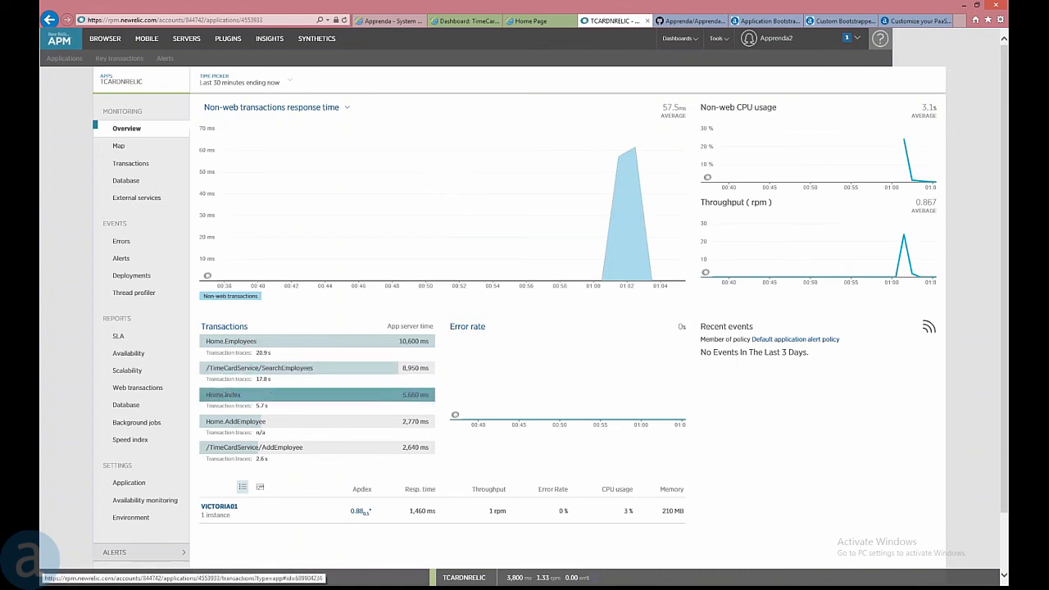
Step: Show TCARDNRELIC's Transactions breakdown (Home.Employees leads at 40.7%), then move to its Database operations view
scroll(272, 395, down, 2)
scroll(272, 385, up, 1)
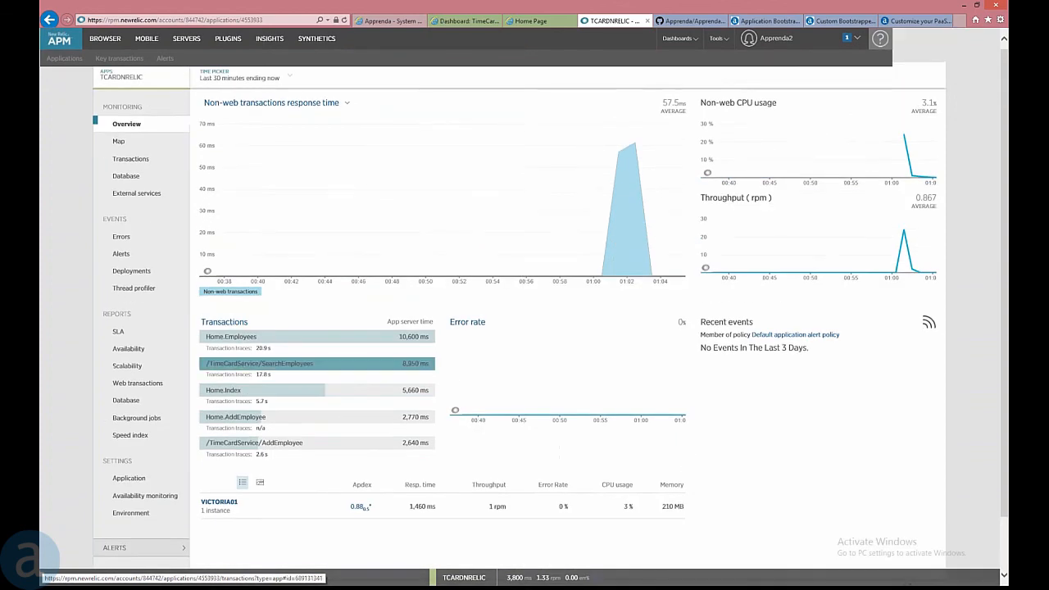
click(131, 158)
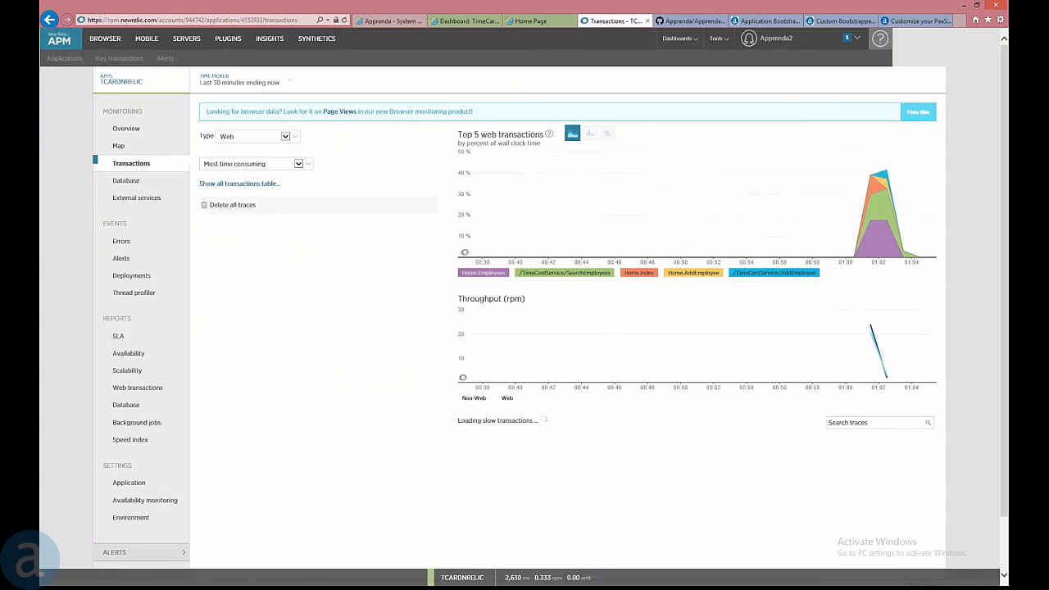
click(126, 180)
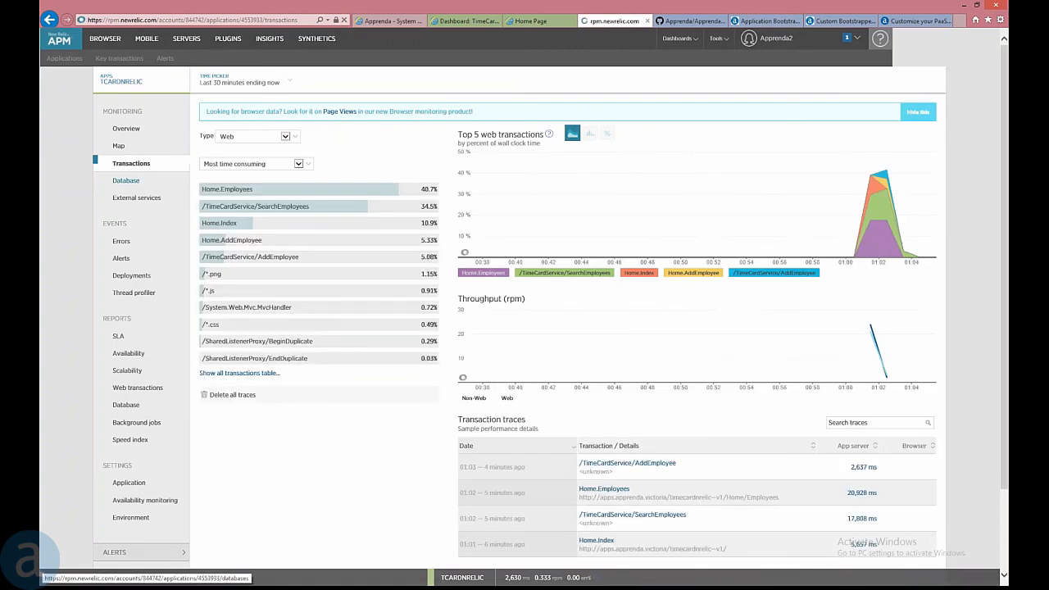